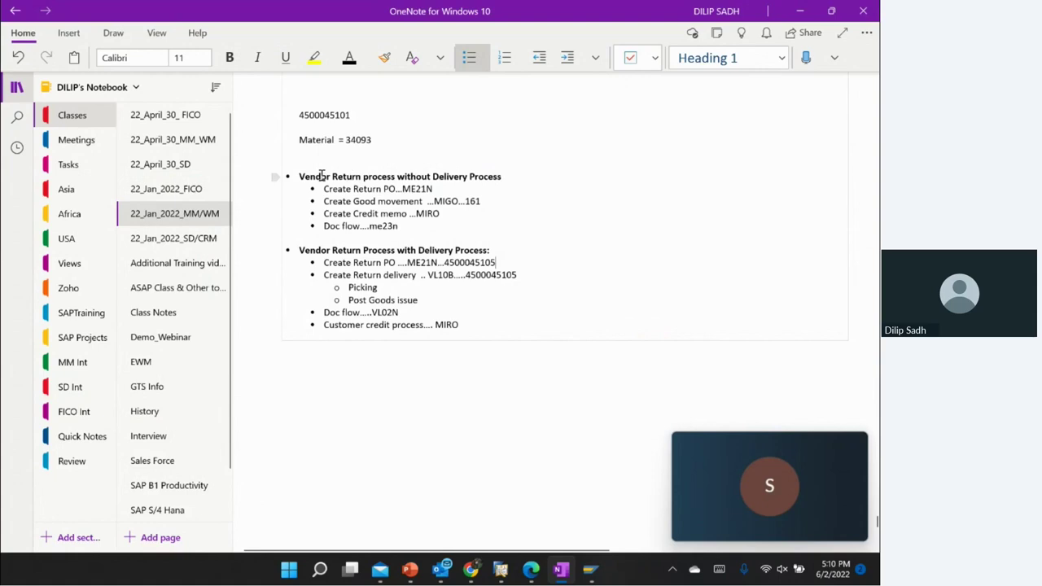
Step: Review the notes on the vendor return process without delivery: return PO, goods movement 161, credit memo and document flow
{"action": "left_click_drag", "start_coordinate": [300, 174], "coordinate": [519, 180]}
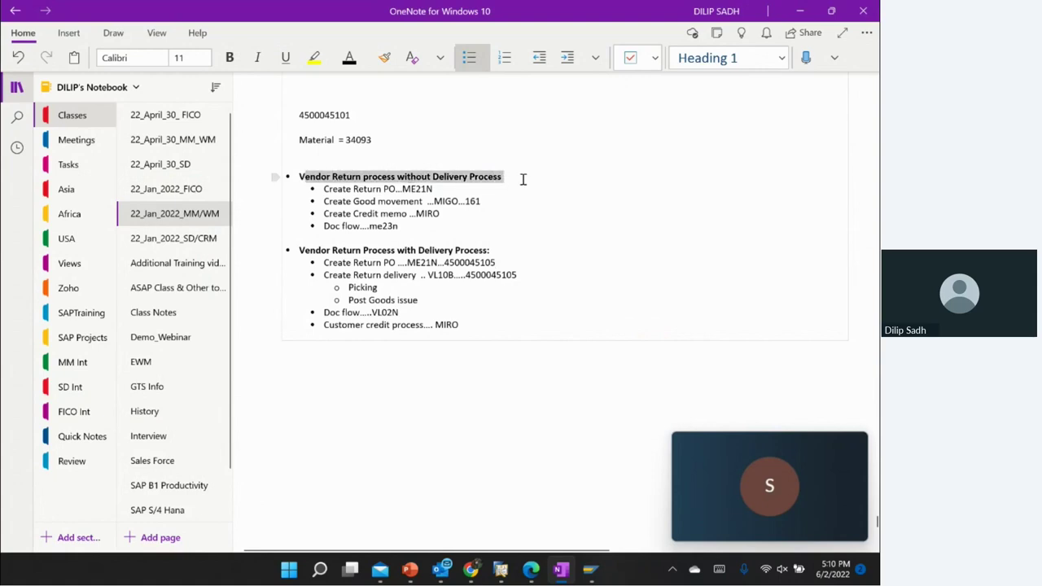
{"action": "left_click_drag", "start_coordinate": [299, 250], "coordinate": [488, 249]}
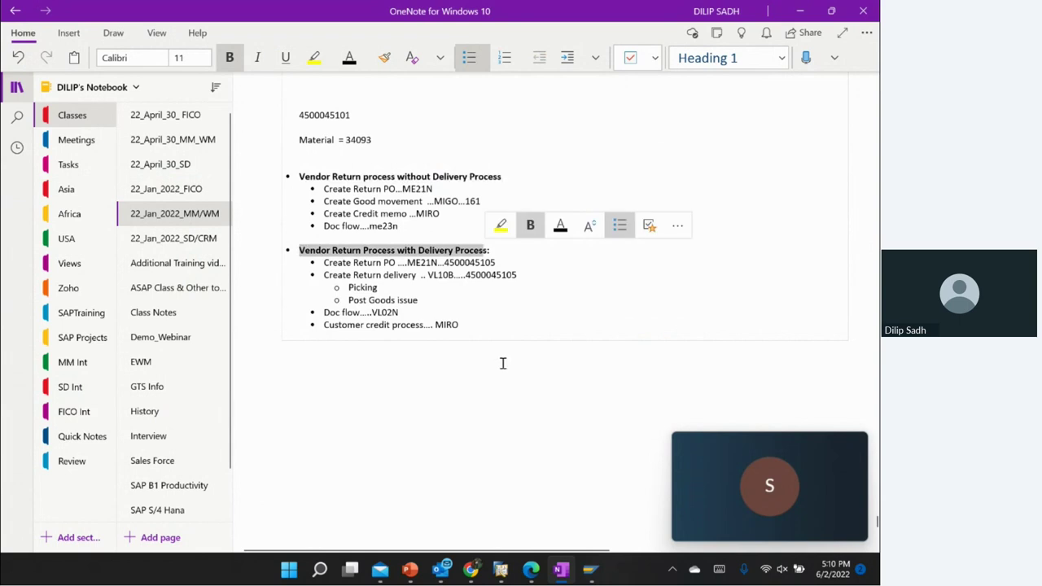
{"action": "left_click", "coordinate": [469, 389]}
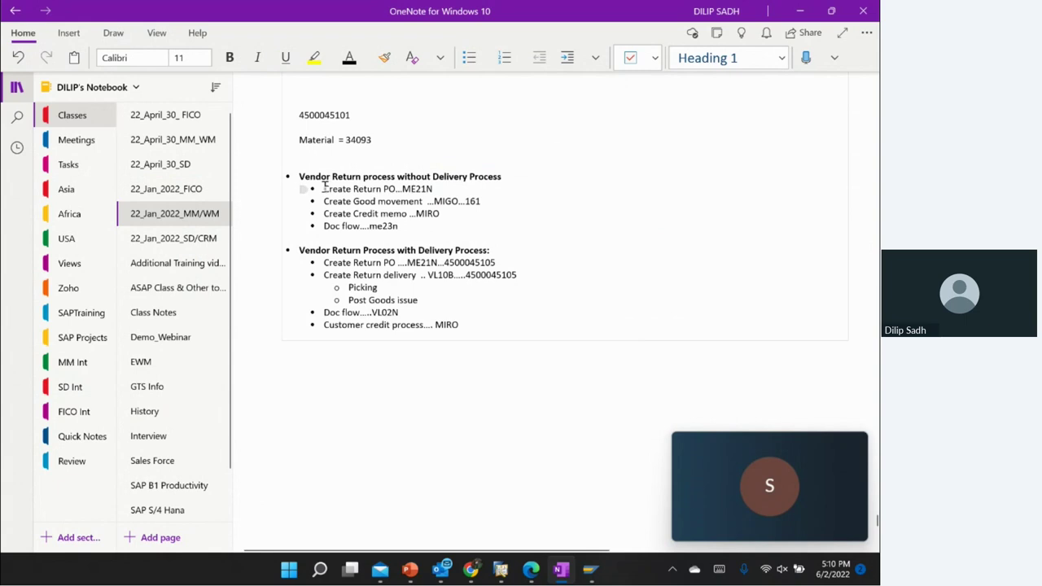
{"action": "left_click_drag", "start_coordinate": [324, 186], "coordinate": [484, 191]}
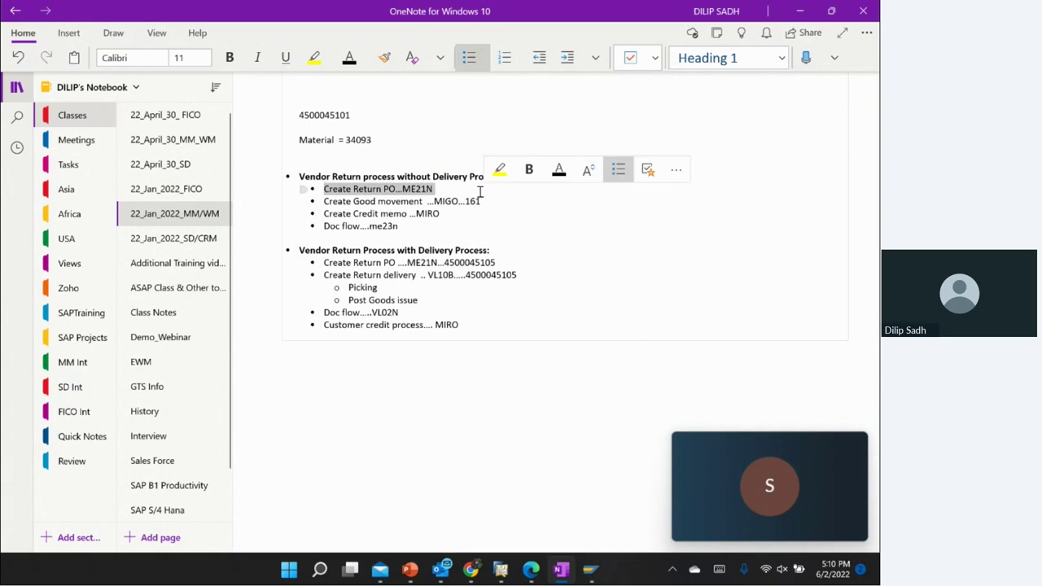
{"action": "left_click_drag", "start_coordinate": [324, 201], "coordinate": [526, 202]}
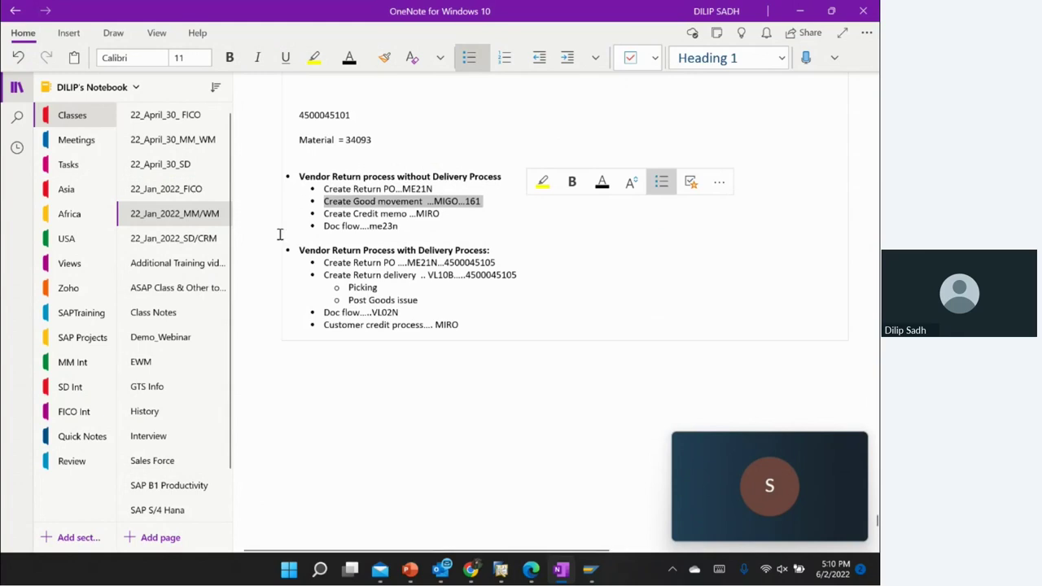
{"action": "left_click_drag", "start_coordinate": [322, 210], "coordinate": [460, 213]}
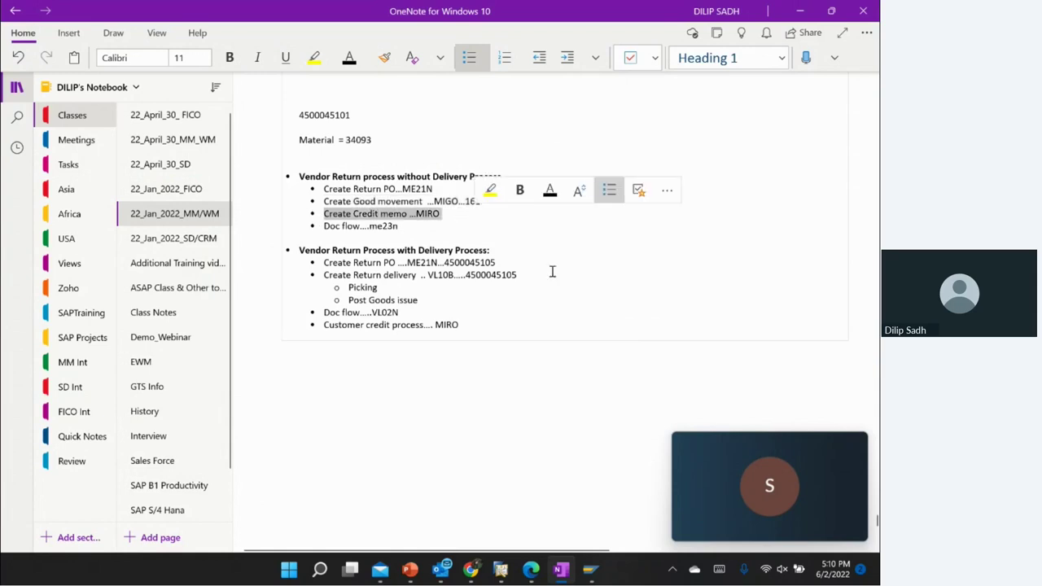
{"action": "left_click_drag", "start_coordinate": [324, 228], "coordinate": [401, 227]}
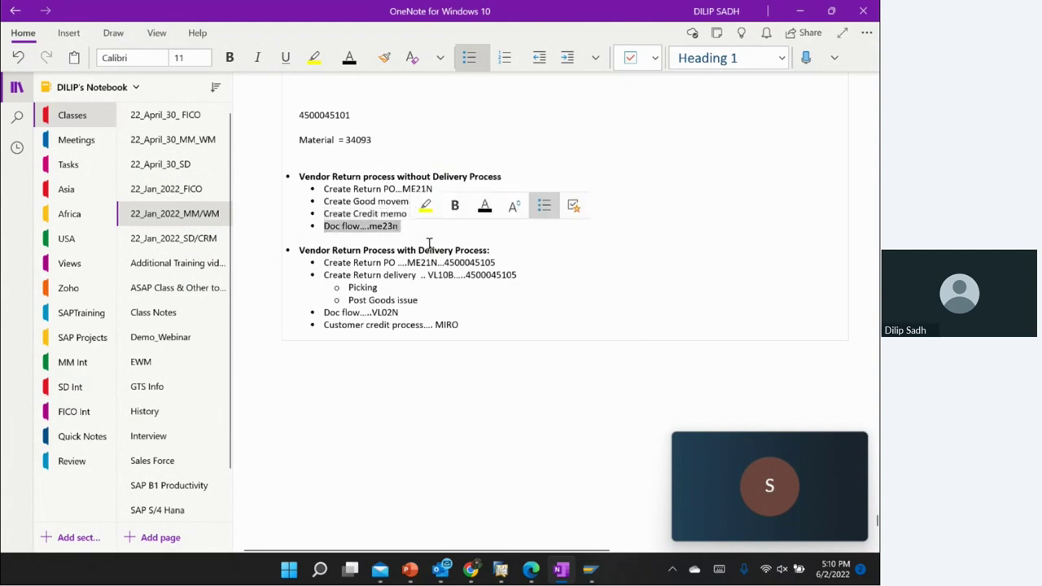
{"action": "left_click", "coordinate": [412, 232]}
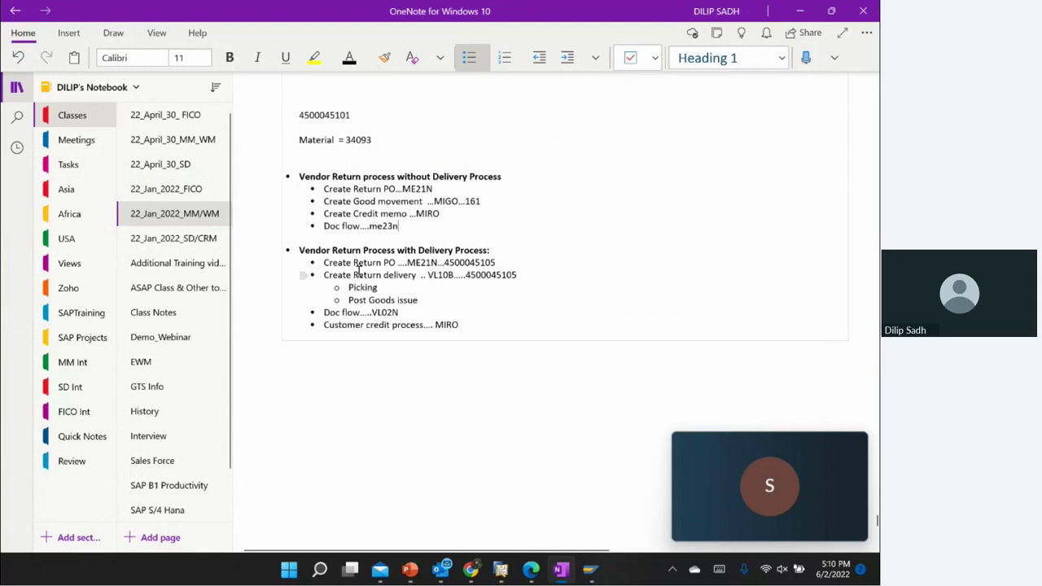
Step: Review the notes on the vendor return process with delivery, covering the return PO in ME21N and the return delivery in VL10B
{"action": "left_click_drag", "start_coordinate": [298, 250], "coordinate": [497, 250]}
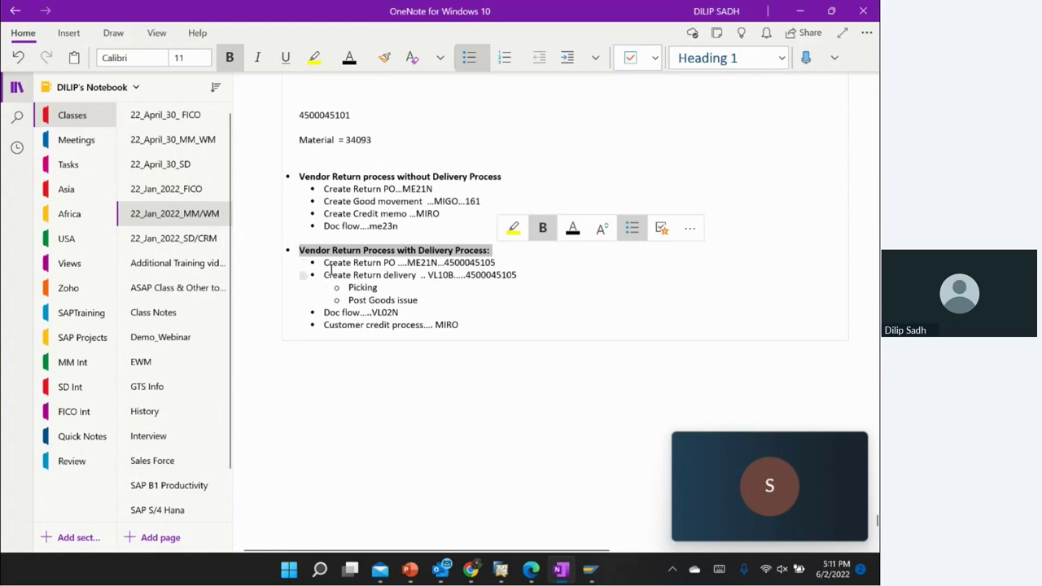
{"action": "left_click_drag", "start_coordinate": [323, 262], "coordinate": [512, 259]}
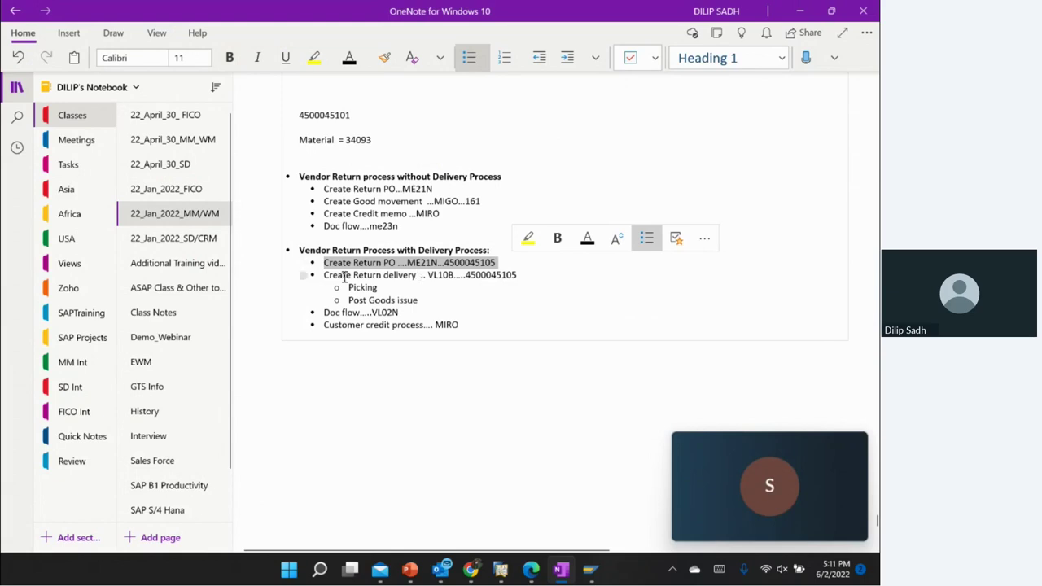
{"action": "left_click_drag", "start_coordinate": [325, 277], "coordinate": [526, 278]}
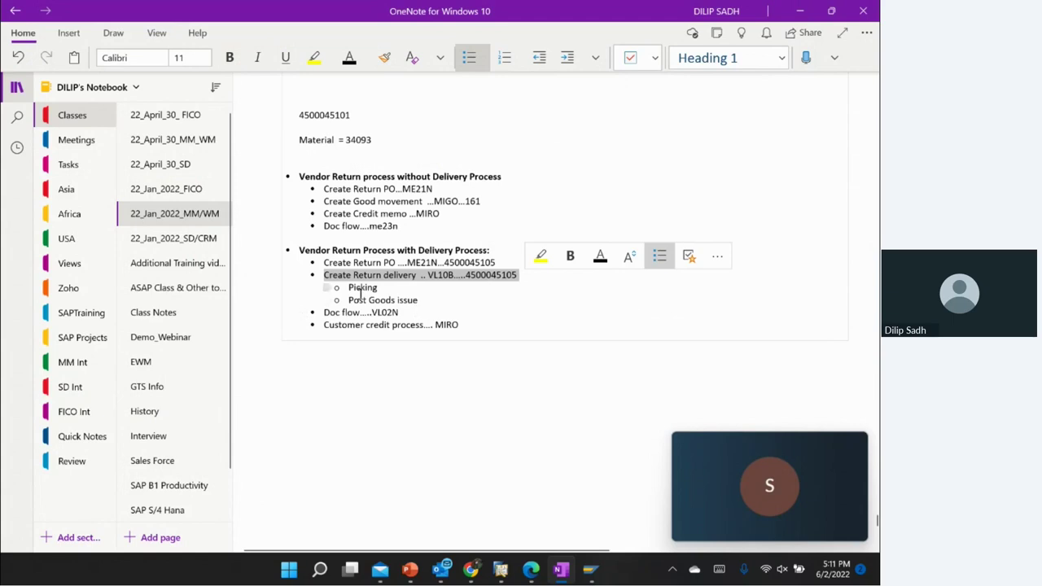
{"action": "left_click", "coordinate": [419, 300]}
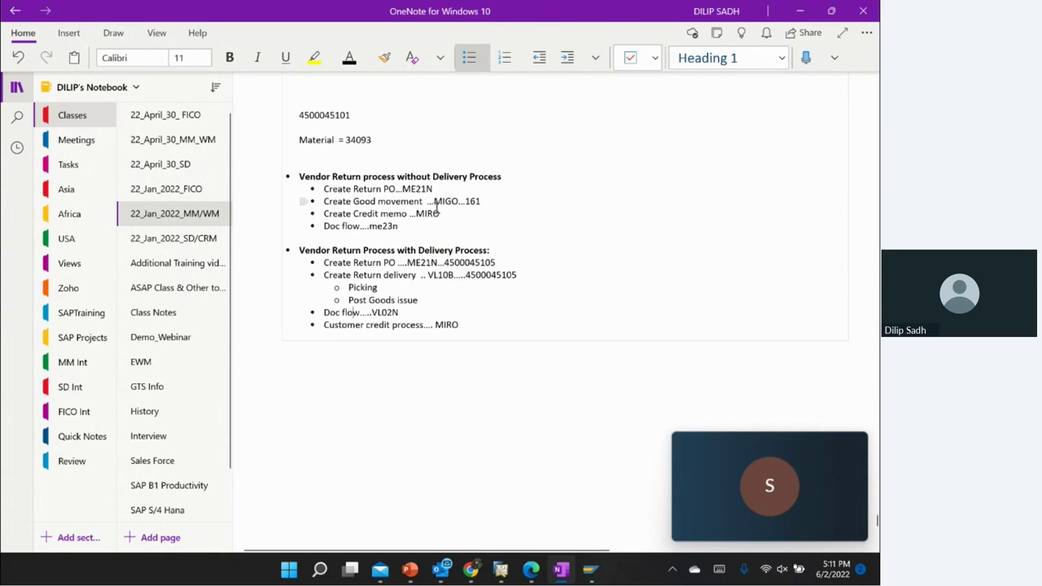
{"action": "left_click_drag", "start_coordinate": [321, 189], "coordinate": [434, 189]}
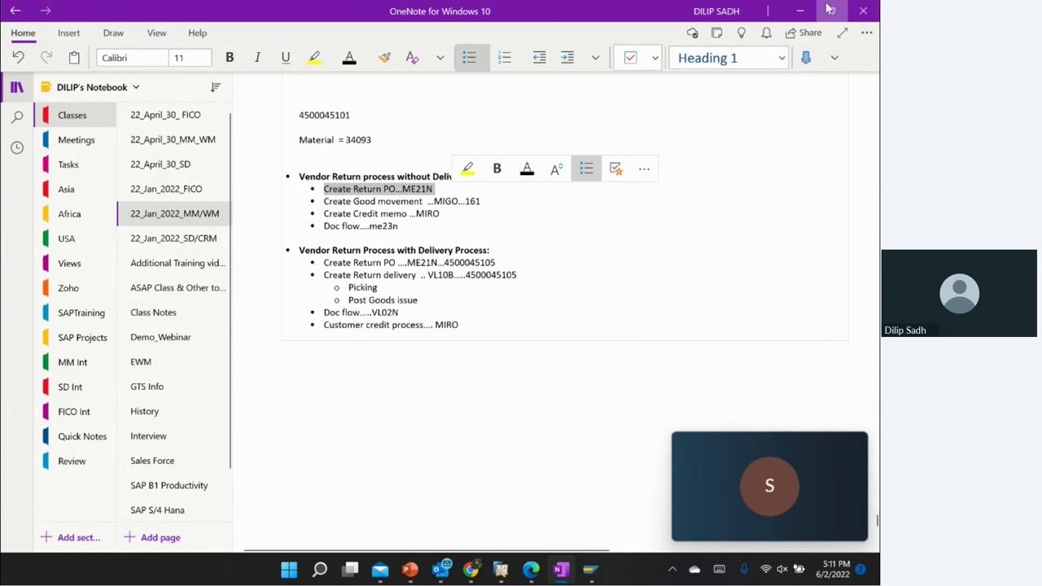
Step: Switch to the SAP window and start transaction ME21N to create a purchase order
{"action": "left_click", "coordinate": [801, 12]}
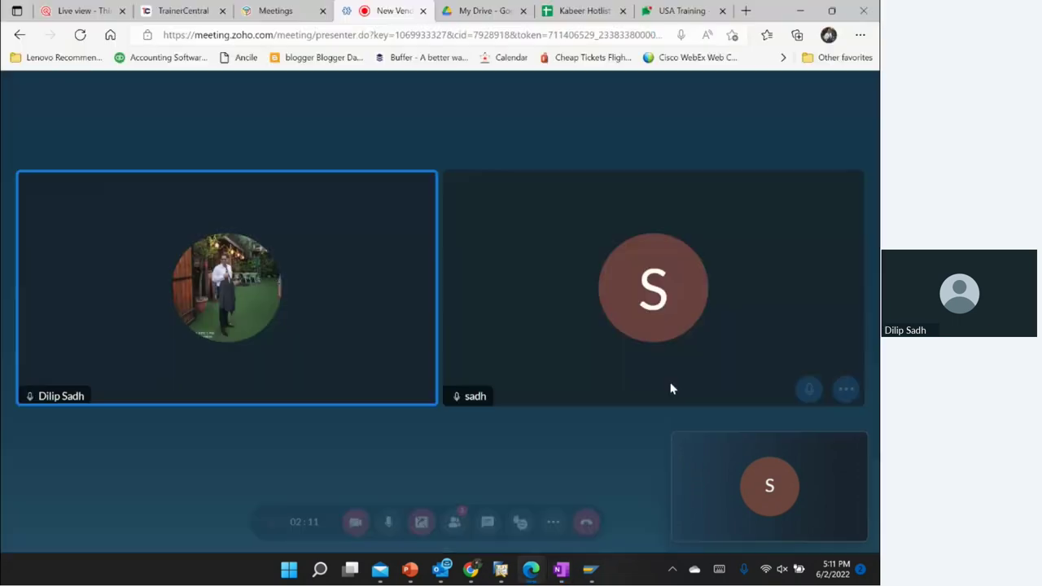
{"action": "mouse_move", "coordinate": [599, 576]}
{"action": "left_click", "coordinate": [645, 529]}
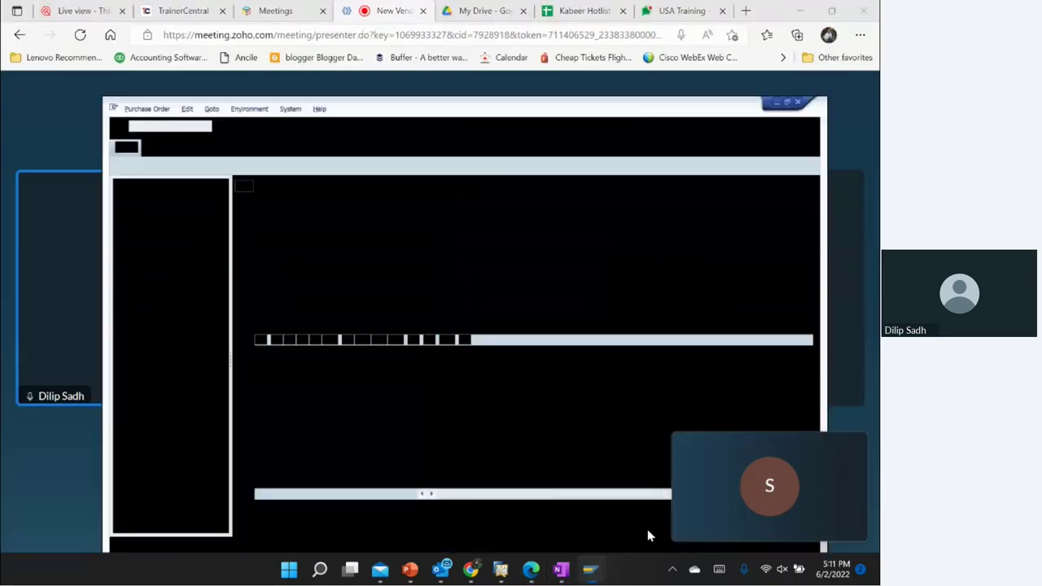
{"action": "left_click", "coordinate": [60, 36]}
{"action": "type", "text": "/NME"}
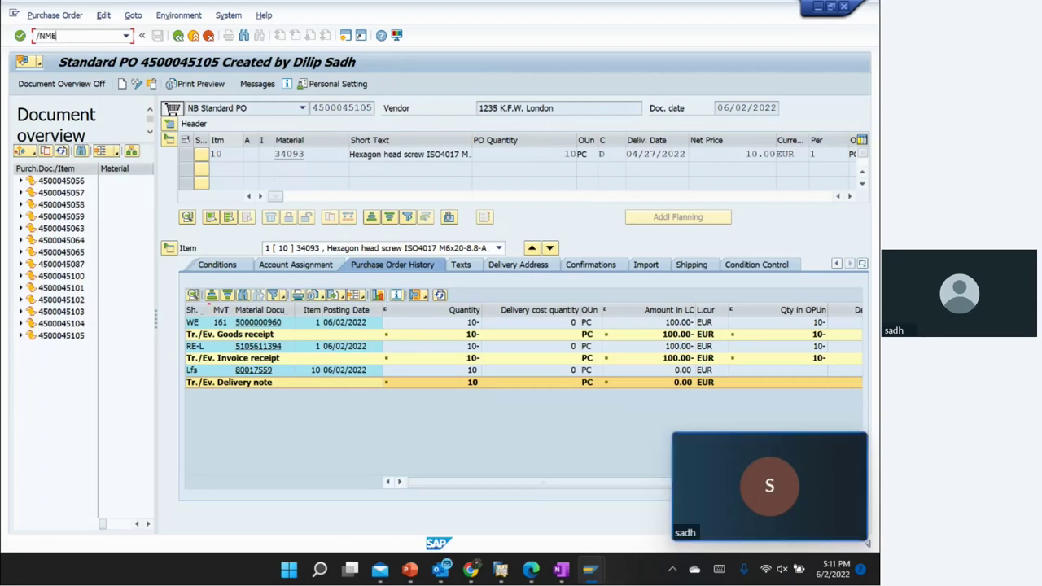
{"action": "key", "text": "Return"}
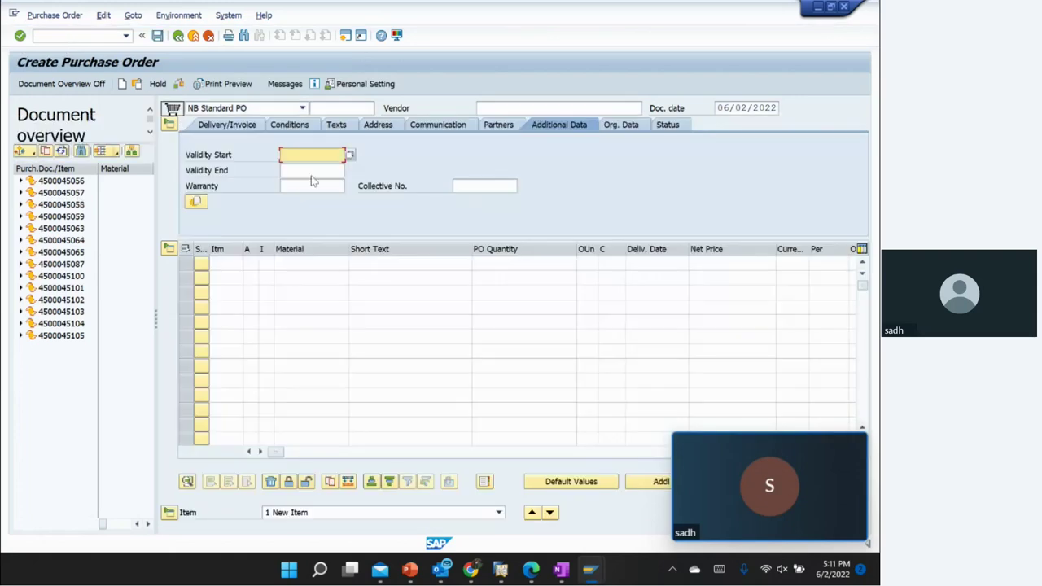
Step: Enter the previously used Staples vendor in the header of the new standard purchase order
{"action": "left_click", "coordinate": [501, 107]}
{"action": "key", "text": "Down"}
{"action": "key", "text": "Return"}
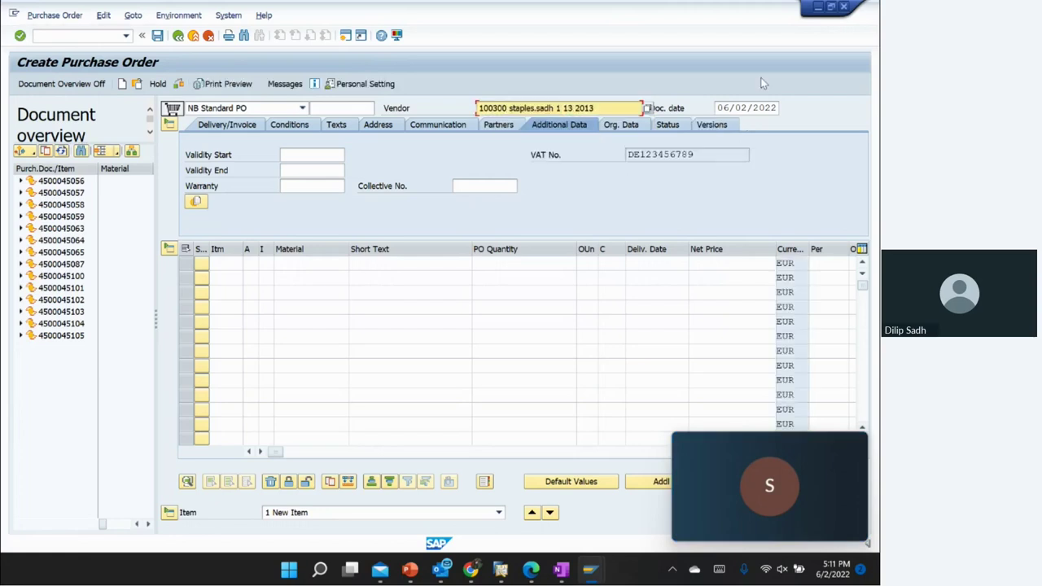
Step: Add an order item for material 34093 with a PO quantity of 10
{"action": "left_click", "coordinate": [303, 263]}
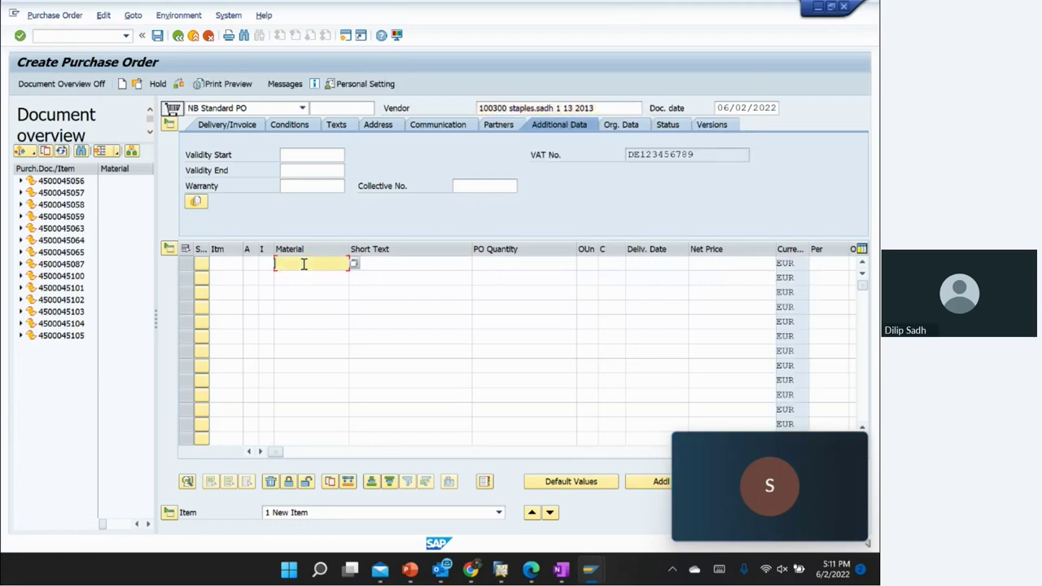
{"action": "key", "text": "Down"}
{"action": "key", "text": "Return"}
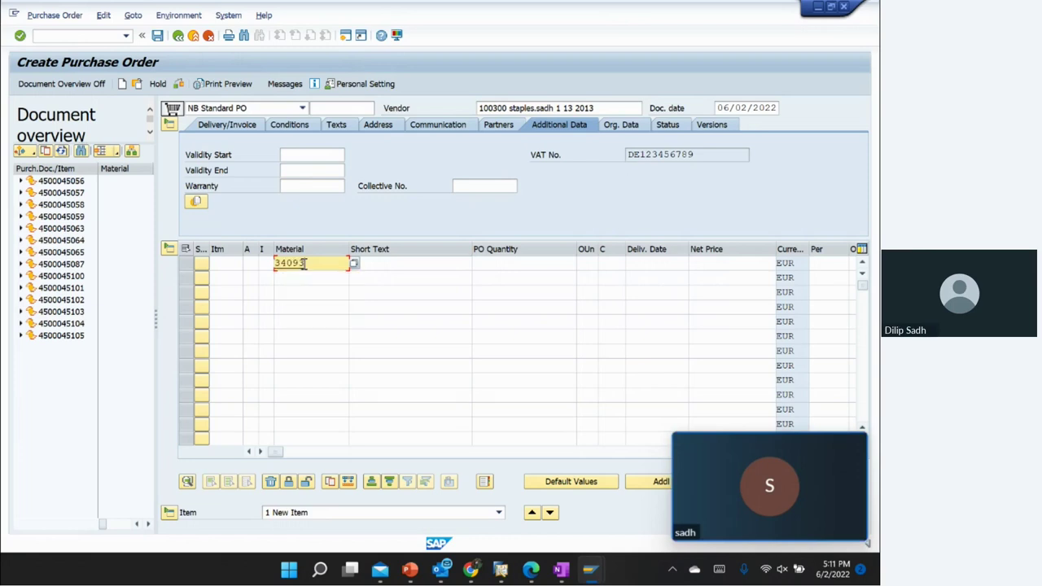
{"action": "left_click", "coordinate": [557, 264]}
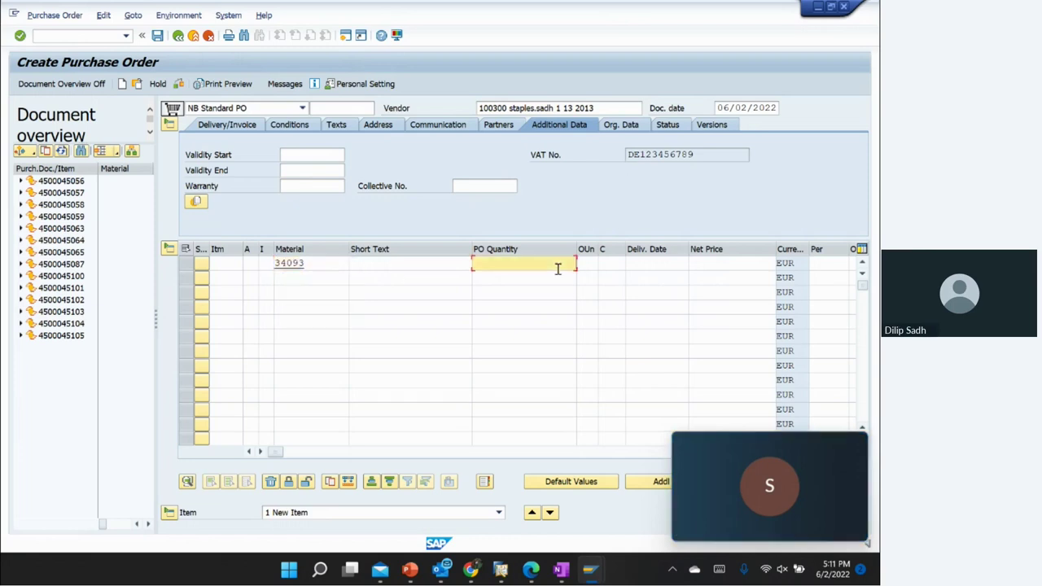
{"action": "type", "text": "10"}
{"action": "key", "text": "Return"}
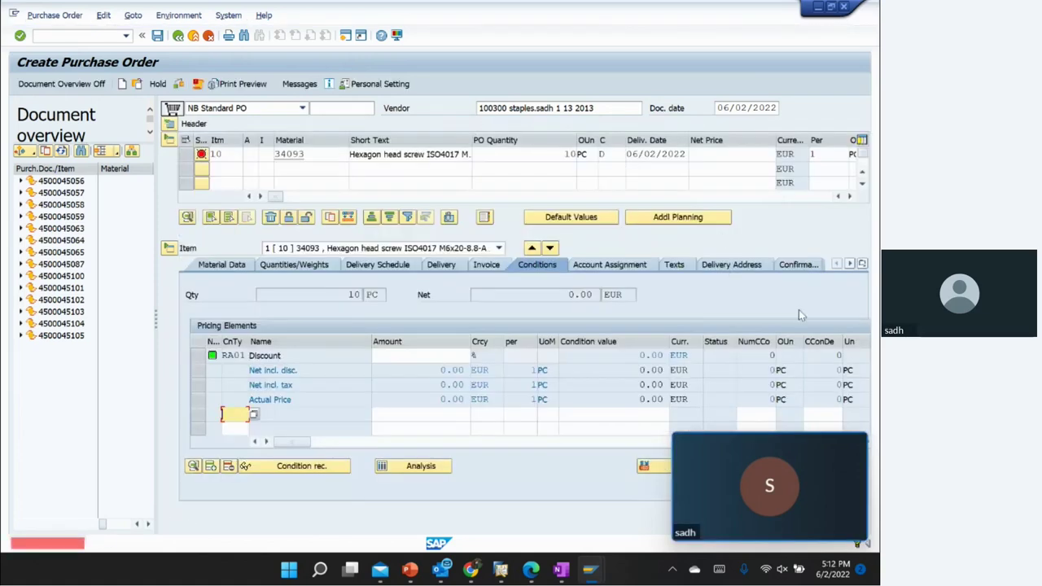
Step: Mark item 10 of the purchase order as a returns item
{"action": "left_click", "coordinate": [850, 196]}
{"action": "left_click", "coordinate": [851, 196]}
{"action": "left_click", "coordinate": [850, 196]}
{"action": "left_click", "coordinate": [850, 196]}
{"action": "left_click", "coordinate": [851, 196]}
{"action": "left_click", "coordinate": [850, 196]}
{"action": "left_click", "coordinate": [851, 196]}
{"action": "left_click", "coordinate": [850, 196]}
{"action": "left_click", "coordinate": [850, 196]}
{"action": "left_click", "coordinate": [851, 196]}
{"action": "left_click", "coordinate": [850, 196]}
{"action": "left_click", "coordinate": [850, 196]}
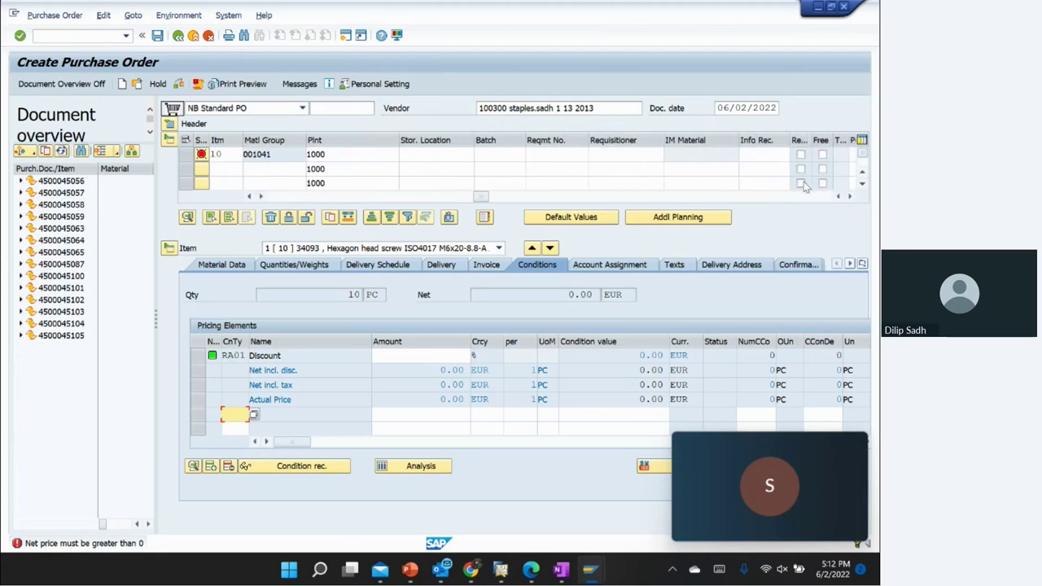
{"action": "left_click", "coordinate": [801, 155]}
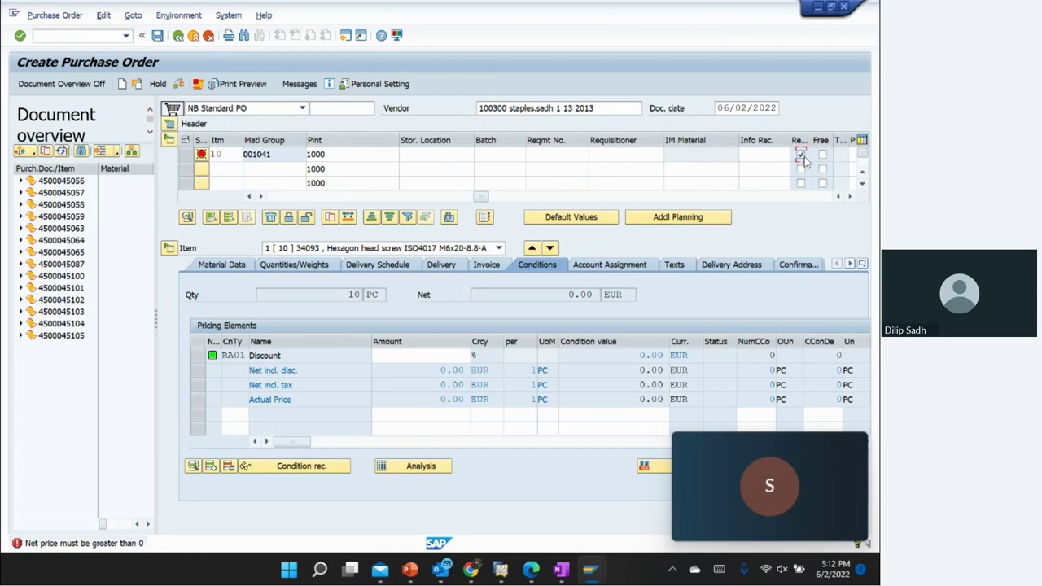
{"action": "left_click", "coordinate": [849, 197]}
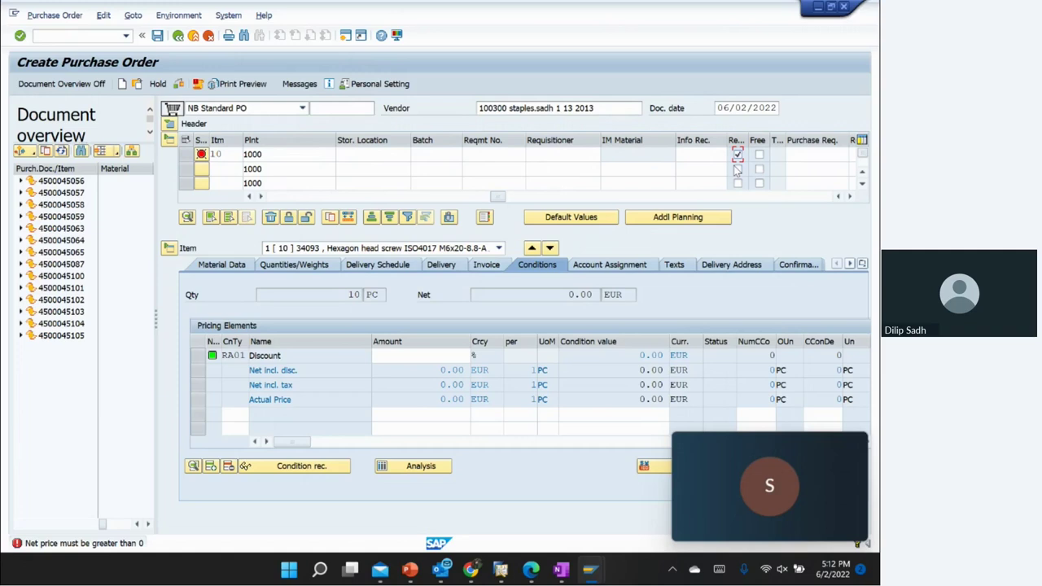
Step: Add the gross price condition PBXX with an amount of 10 to the item and save the purchase order
{"action": "left_click", "coordinate": [242, 424]}
{"action": "left_click", "coordinate": [240, 414]}
{"action": "type", "text": "PBXX"}
{"action": "key", "text": "Tab"}
{"action": "type", "text": "10"}
{"action": "key", "text": "Return"}
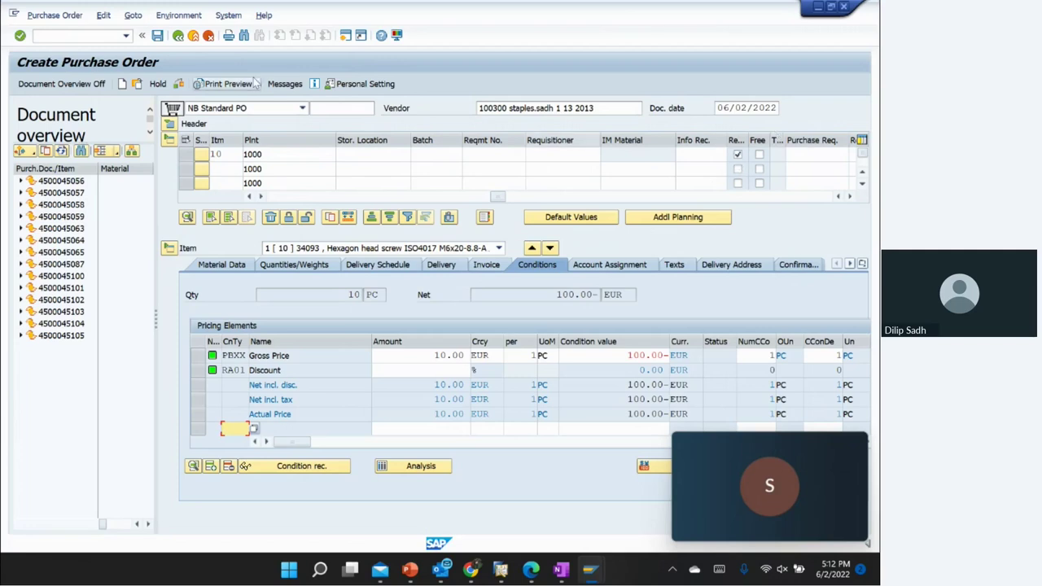
{"action": "left_click", "coordinate": [157, 35]}
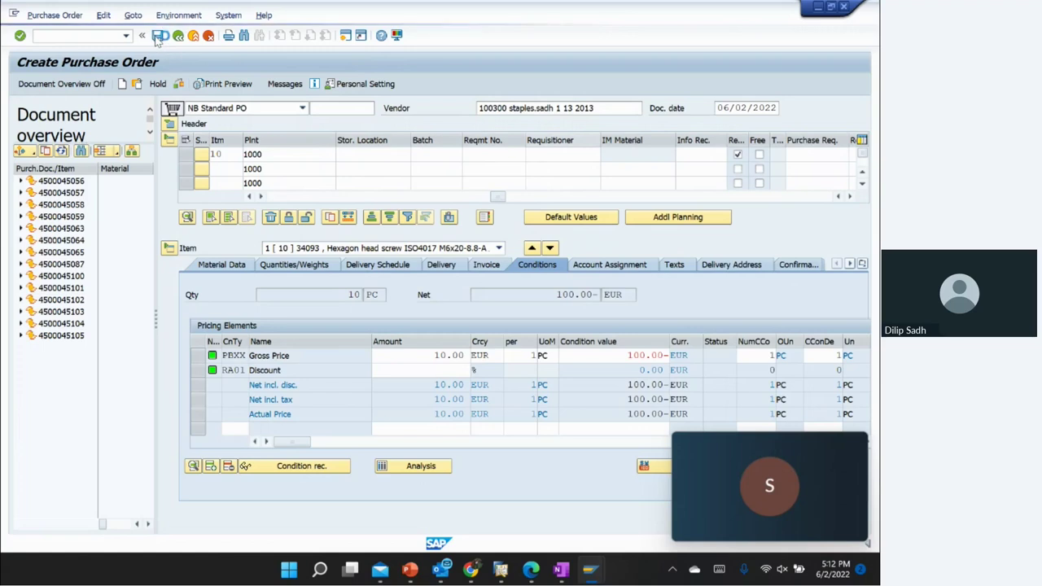
{"action": "left_click", "coordinate": [235, 275]}
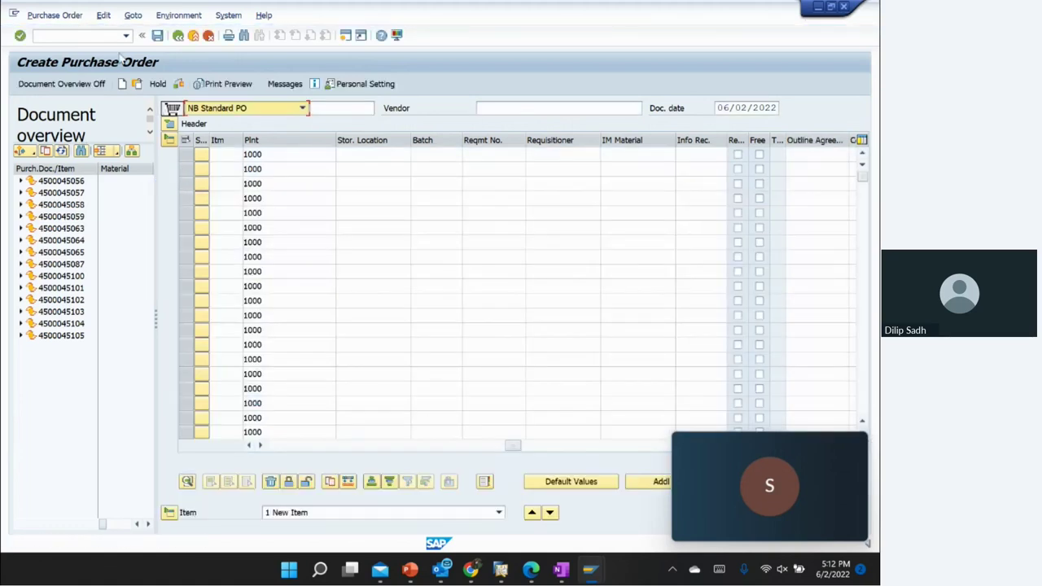
Step: Copy the number of the newly created purchase order from the document selection dialog, and close the dialog
{"action": "left_click", "coordinate": [75, 16]}
{"action": "left_click", "coordinate": [77, 31]}
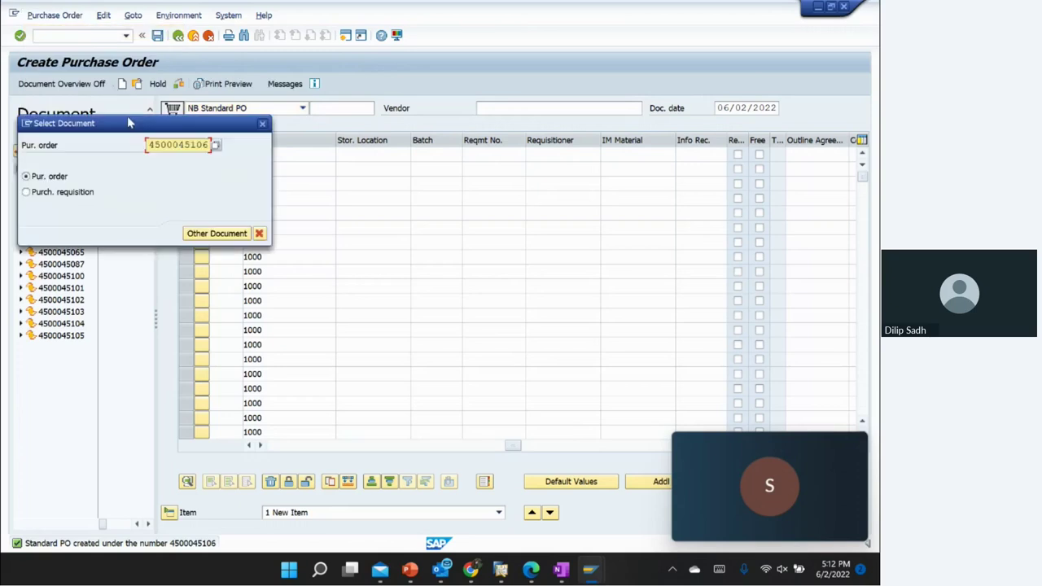
{"action": "left_click_drag", "start_coordinate": [209, 145], "coordinate": [102, 145]}
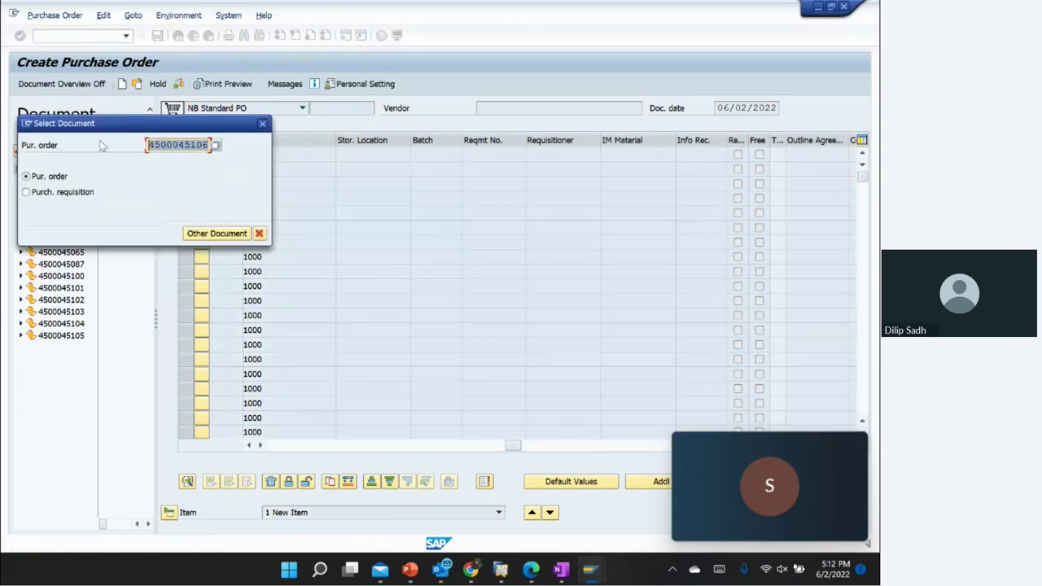
{"action": "key", "text": "ctrl+c"}
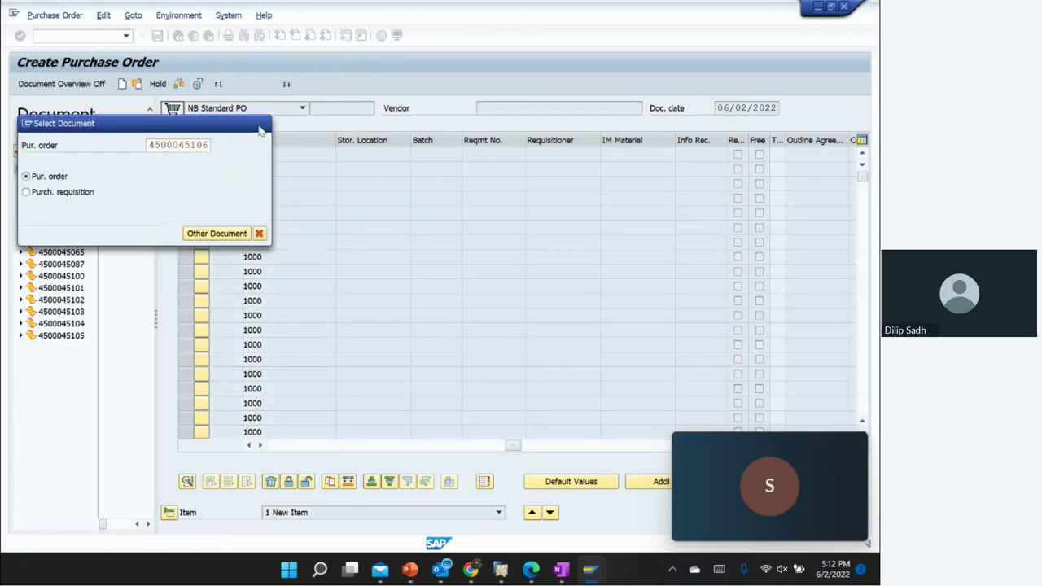
{"action": "left_click", "coordinate": [262, 124]}
Step: Leave purchase order creation, start transaction MIGO and load the copied purchase order for a goods receipt
{"action": "left_click", "coordinate": [193, 37]}
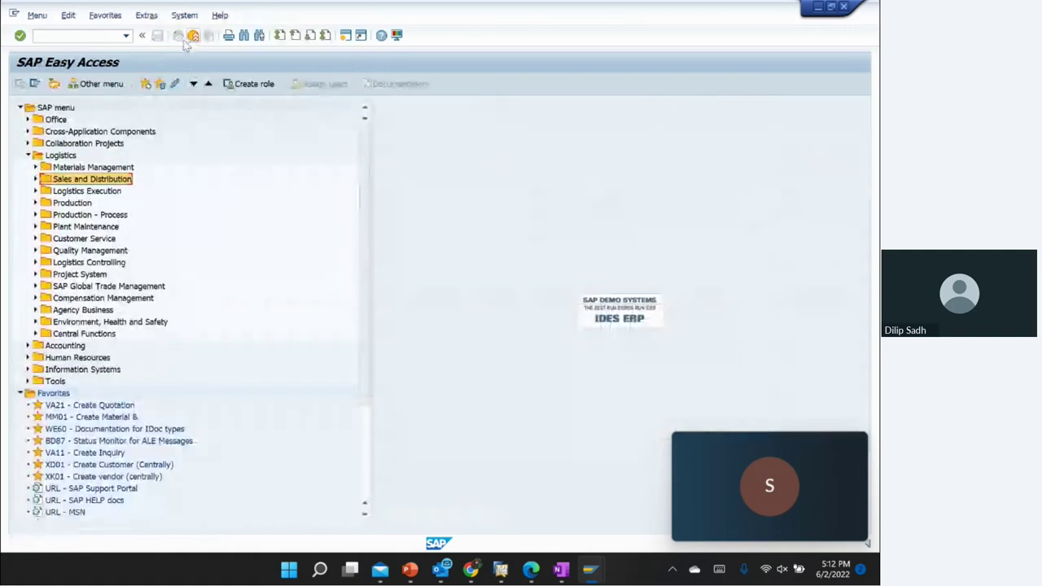
{"action": "left_click", "coordinate": [79, 37]}
{"action": "type", "text": "MIGO"}
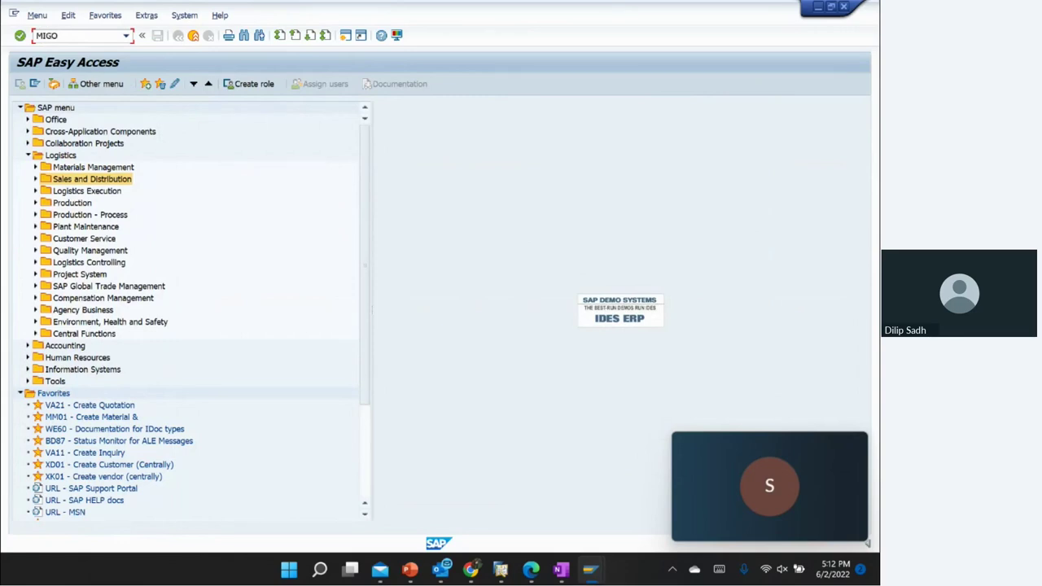
{"action": "key", "text": "Return"}
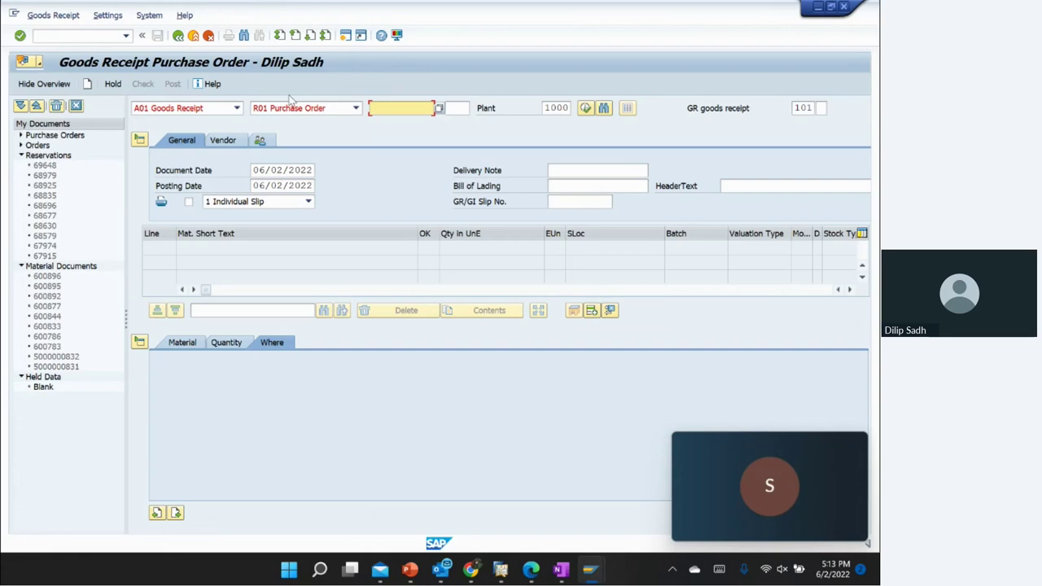
{"action": "key", "text": "ctrl+v"}
{"action": "key", "text": "Return"}
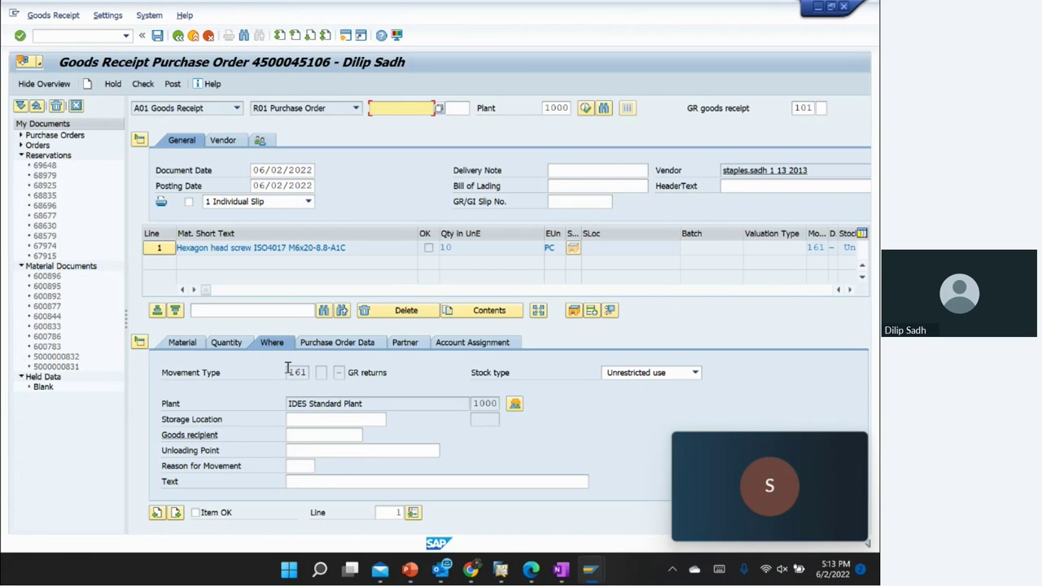
Step: Assign storage location 0002 to the return item and mark the item as OK
{"action": "left_click", "coordinate": [339, 372]}
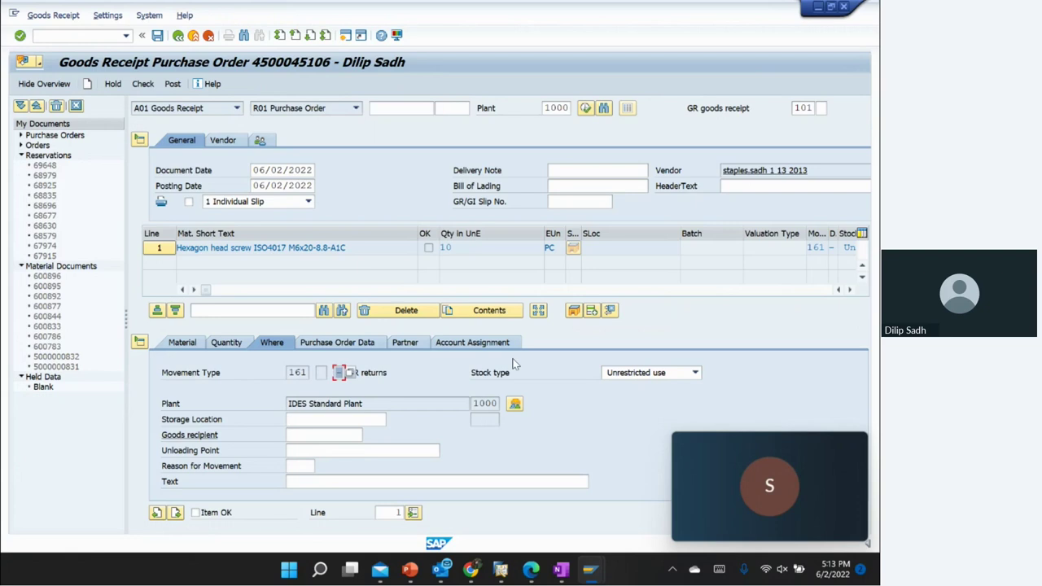
{"action": "left_click", "coordinate": [307, 421]}
{"action": "type", "text": "0002"}
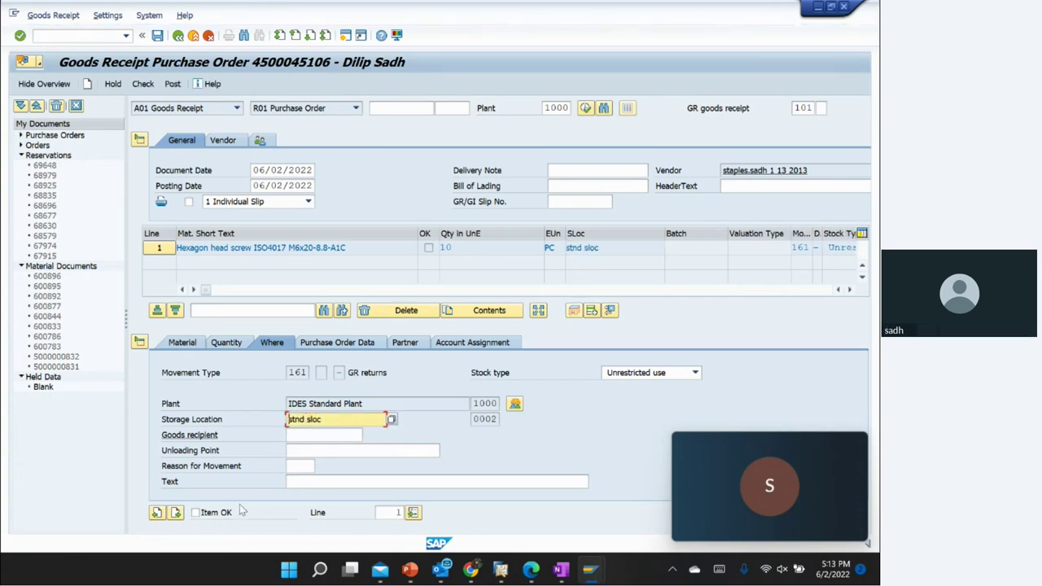
{"action": "left_click", "coordinate": [195, 512]}
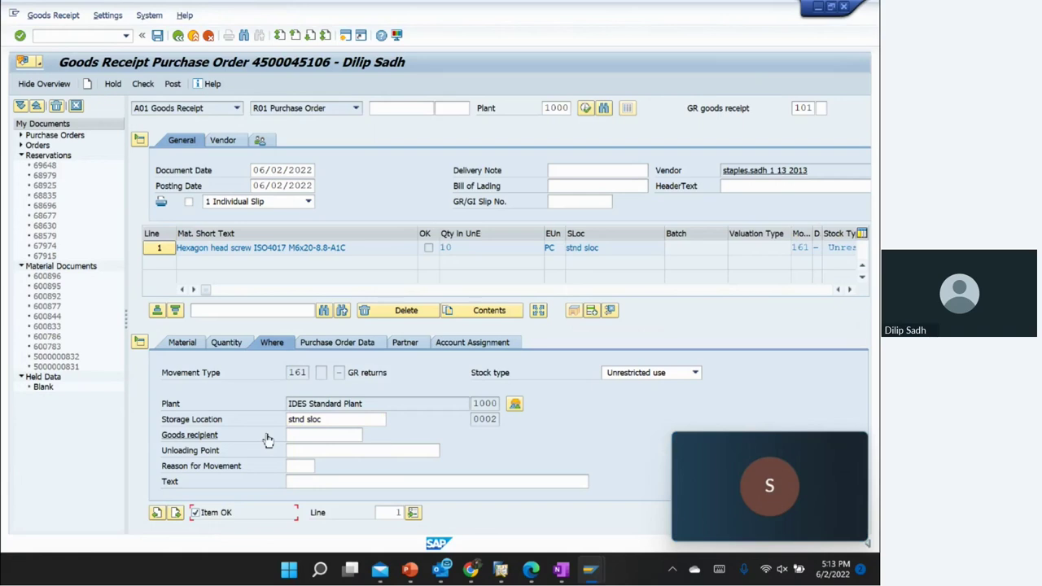
Step: Check and post the return goods movement, and leave MIGO
{"action": "left_click", "coordinate": [142, 85]}
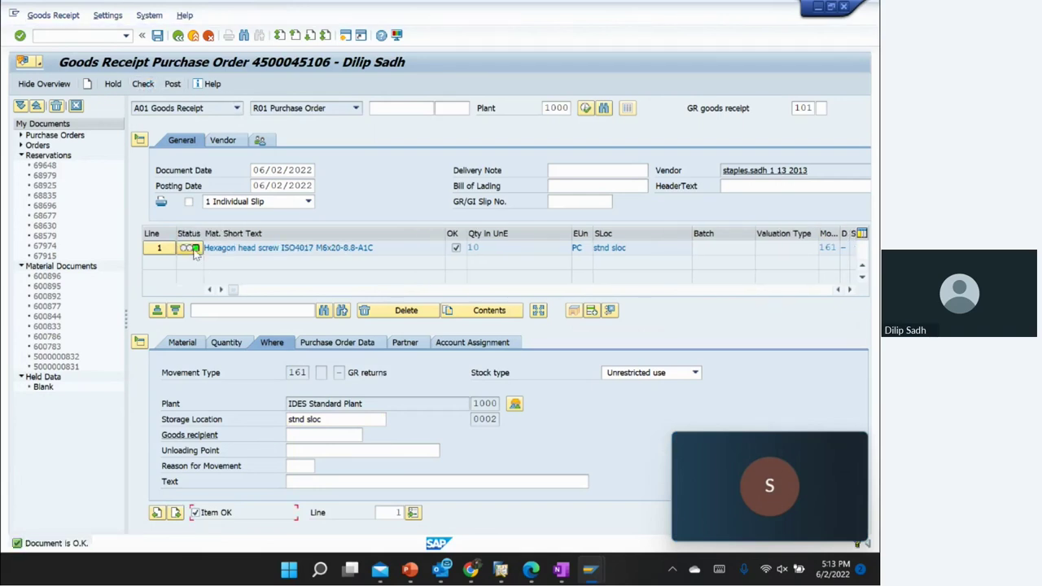
{"action": "left_click", "coordinate": [157, 37]}
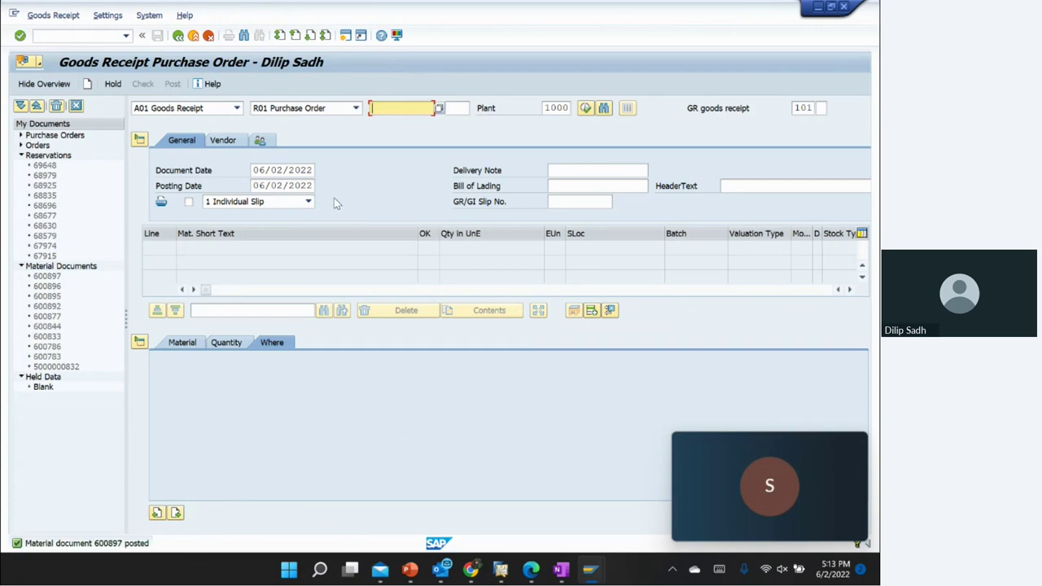
{"action": "left_click", "coordinate": [179, 38]}
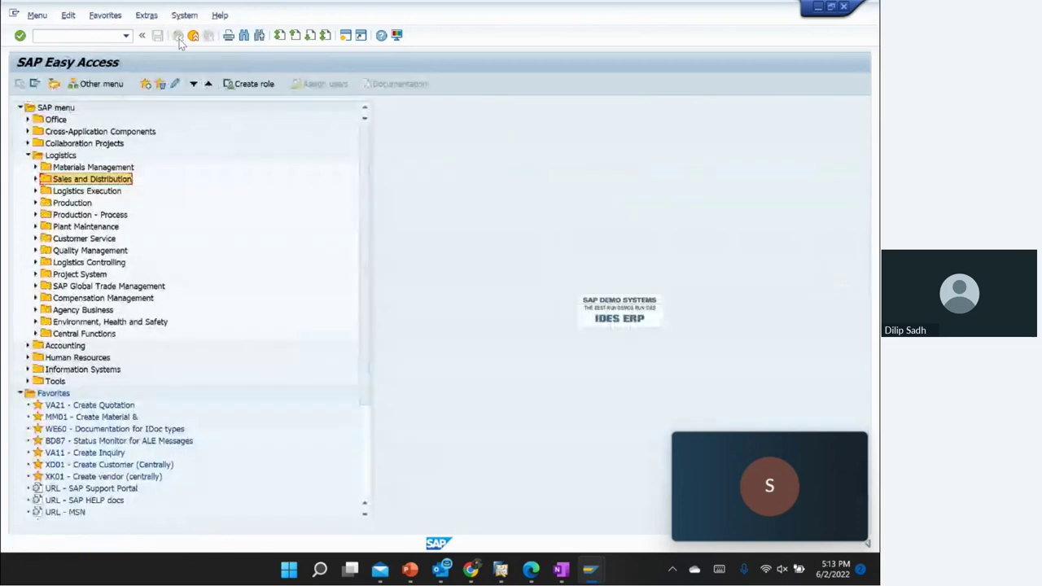
Step: Start transaction MIRO and give the credit memo the document date 06/02/2022 and an amount of 100
{"action": "left_click", "coordinate": [104, 37]}
{"action": "type", "text": "M"}
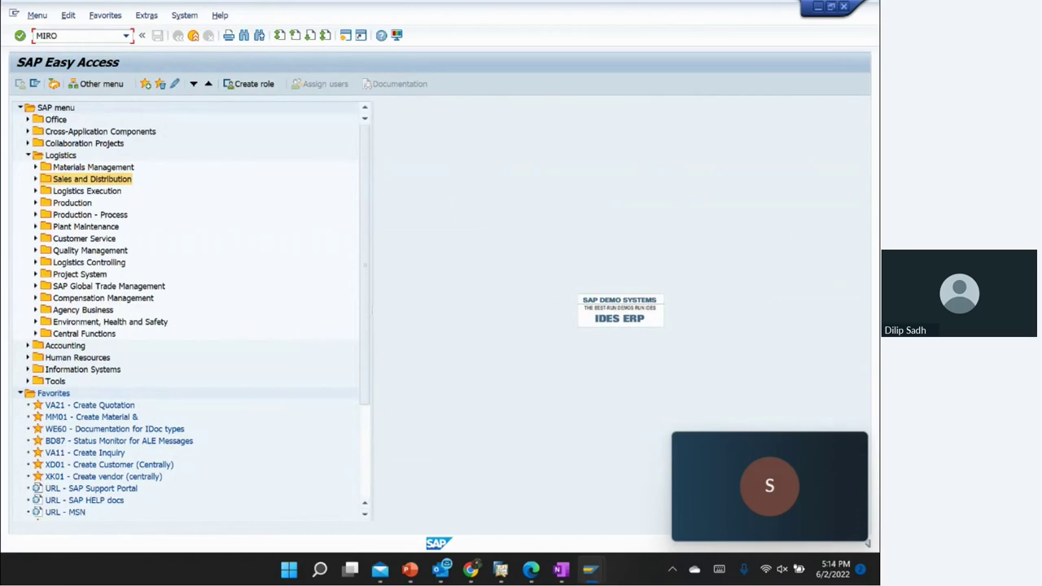
{"action": "type", "text": "IRO"}
{"action": "key", "text": "Return"}
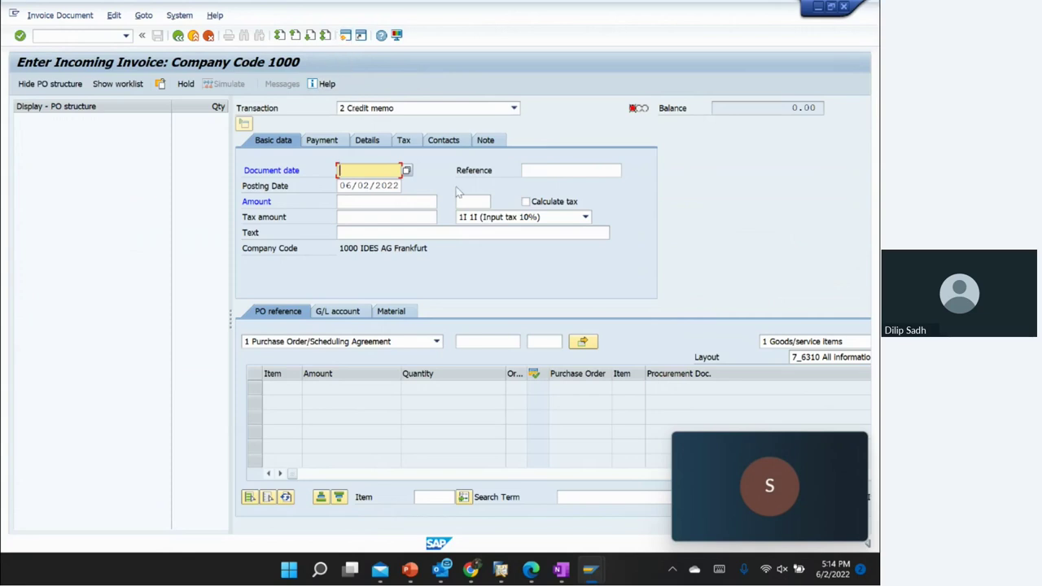
{"action": "key", "text": "BackSpace"}
{"action": "key", "text": "Down"}
{"action": "key", "text": "Return"}
{"action": "key", "text": "Return"}
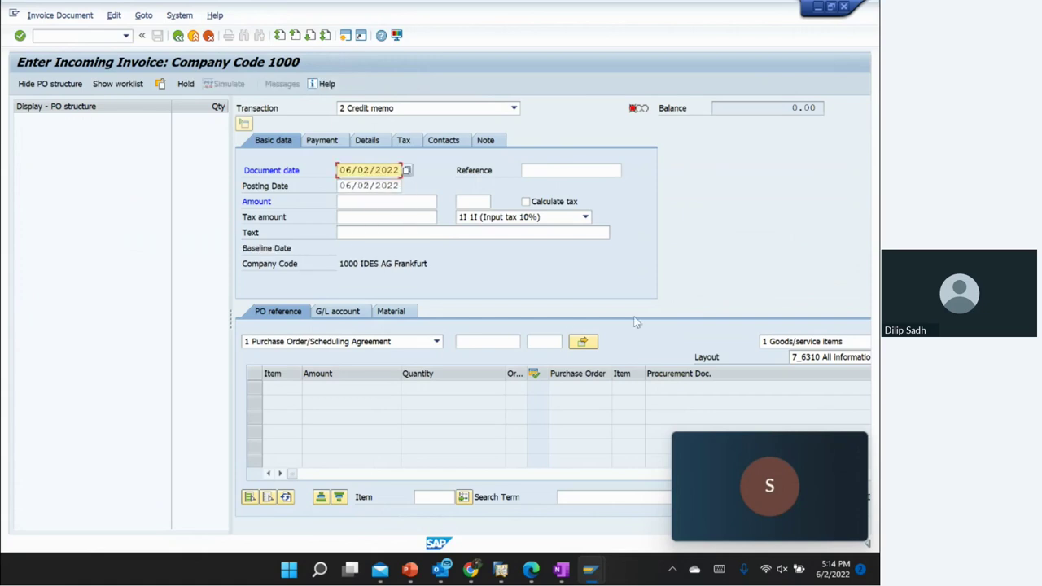
{"action": "left_click", "coordinate": [373, 204]}
{"action": "type", "text": "100"}
{"action": "key", "text": "Return"}
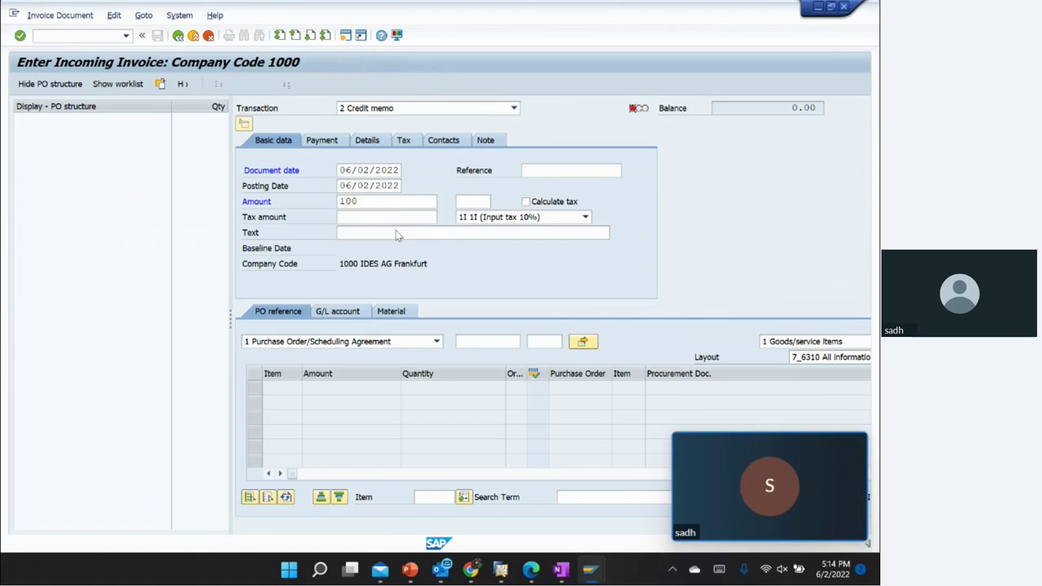
Step: Load the copied purchase order as the credit memo's reference and post the credit memo
{"action": "left_click", "coordinate": [492, 341]}
{"action": "key", "text": "ctrl+v"}
{"action": "key", "text": "Return"}
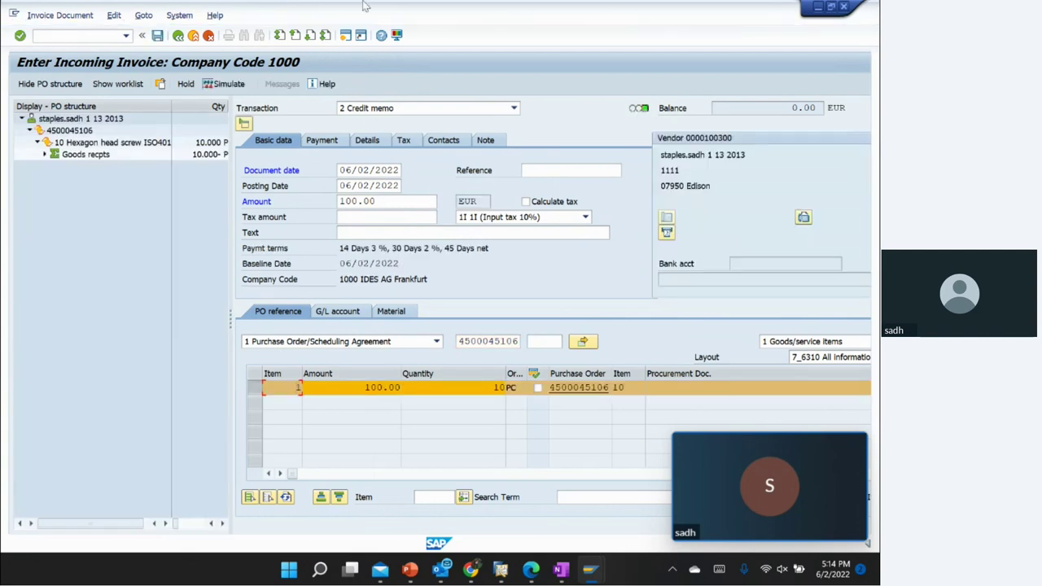
{"action": "left_click", "coordinate": [160, 37]}
{"action": "left_click", "coordinate": [163, 41]}
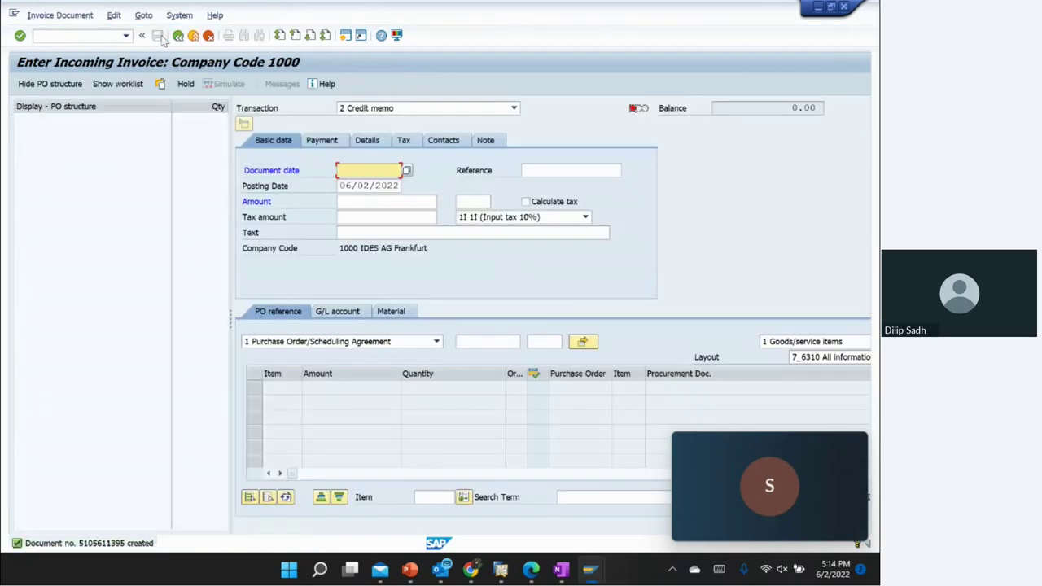
Step: Display the return purchase order in transaction ME23N and examine the ordered, delivered and invoiced quantities in its header status
{"action": "left_click", "coordinate": [74, 36]}
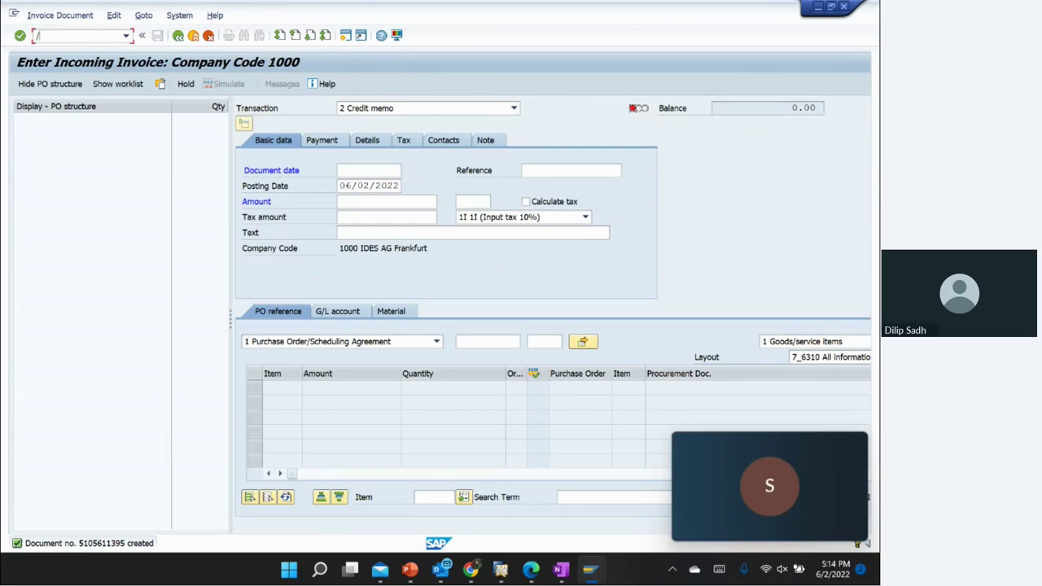
{"action": "type", "text": "/NME23N"}
{"action": "key", "text": "Return"}
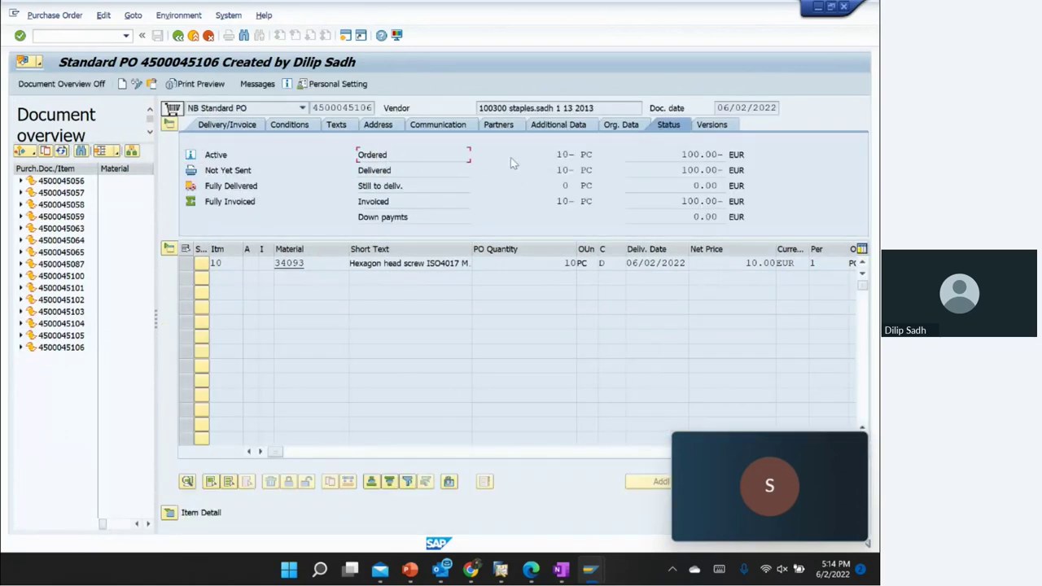
{"action": "left_click_drag", "start_coordinate": [539, 158], "coordinate": [621, 157]}
{"action": "left_click_drag", "start_coordinate": [554, 168], "coordinate": [617, 169]}
{"action": "left_click", "coordinate": [375, 208]}
{"action": "left_click_drag", "start_coordinate": [548, 201], "coordinate": [592, 201]}
Step: Examine the goods receipt and invoice receipt entries in the item's purchase order history
{"action": "left_click", "coordinate": [169, 513]}
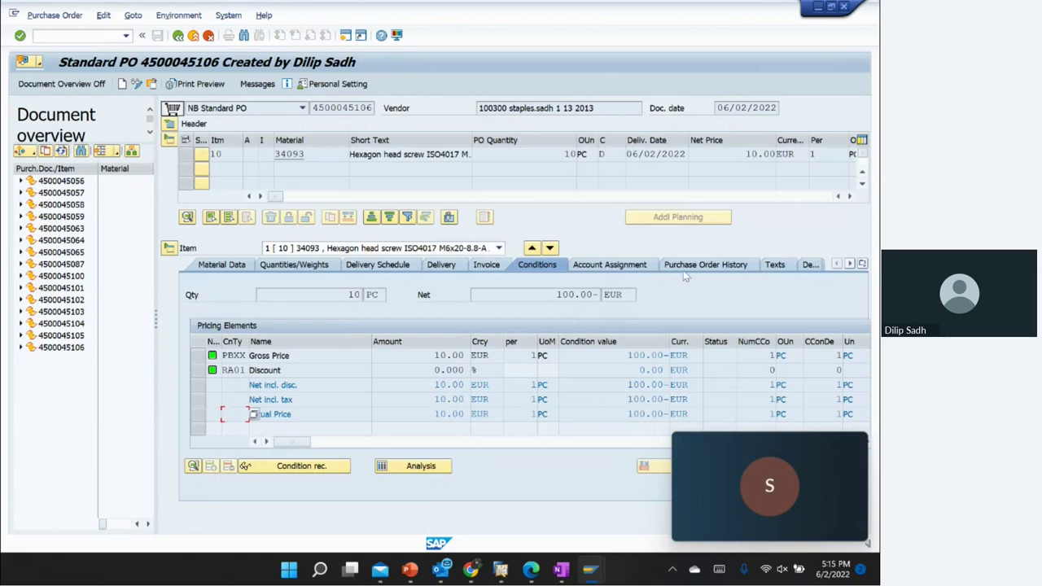
{"action": "left_click", "coordinate": [705, 267]}
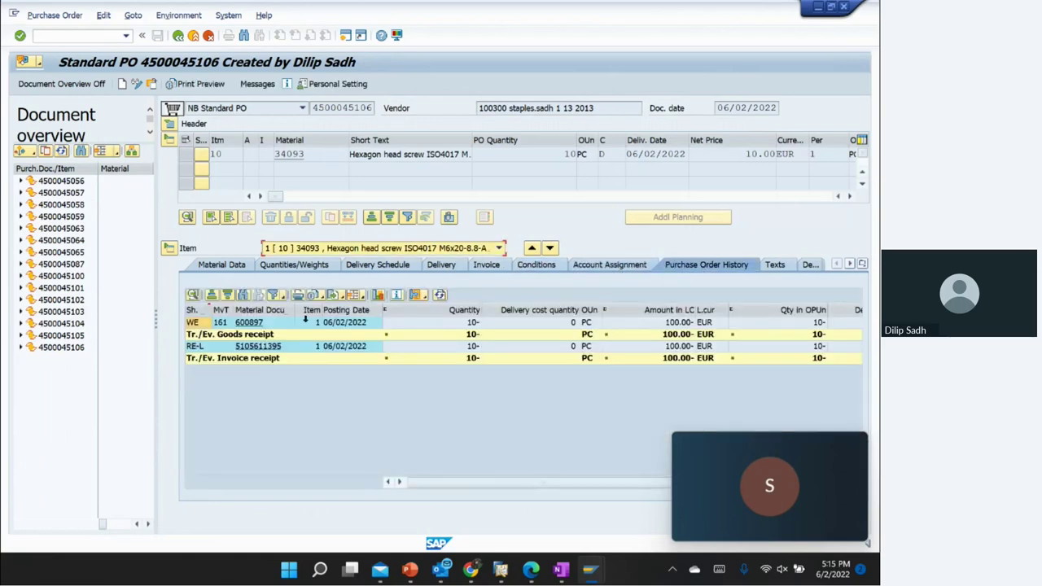
{"action": "left_click", "coordinate": [266, 363]}
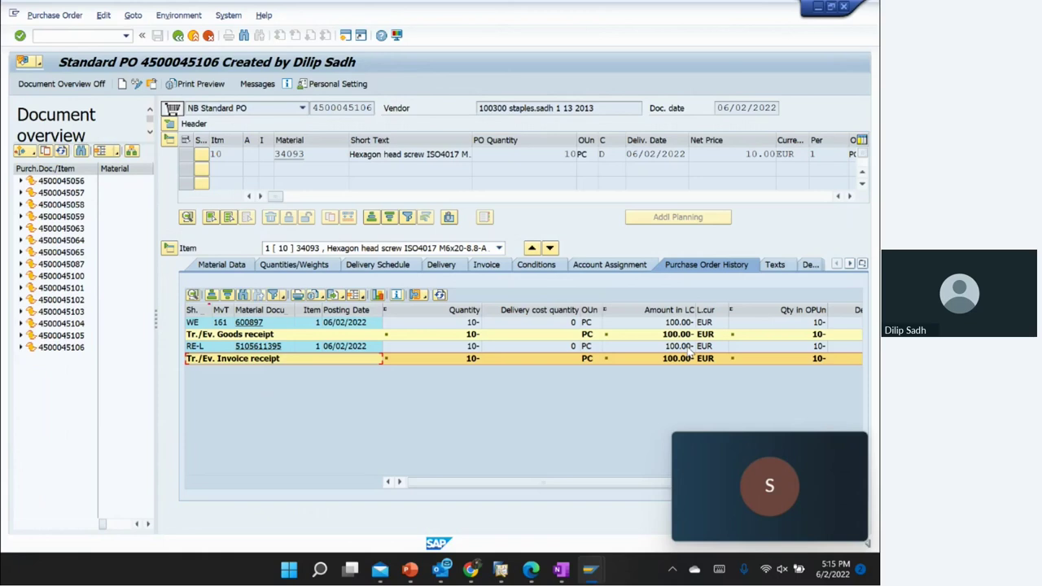
{"action": "left_click", "coordinate": [260, 340]}
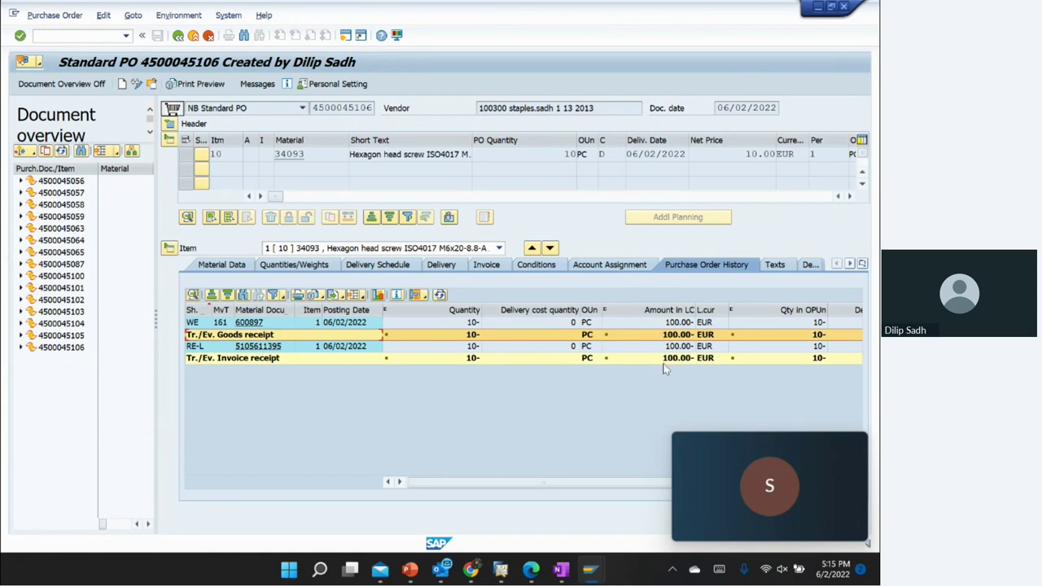
Step: Switch to OneNote, review the notes on the vendor return process with delivery, and return to the SAP purchase order
{"action": "left_click", "coordinate": [567, 574]}
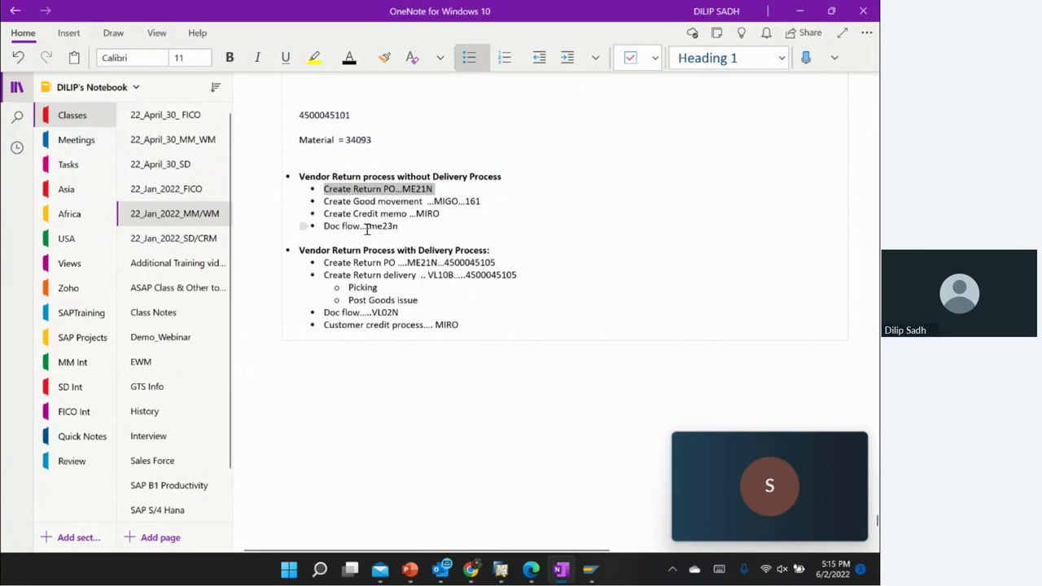
{"action": "left_click_drag", "start_coordinate": [298, 253], "coordinate": [544, 324]}
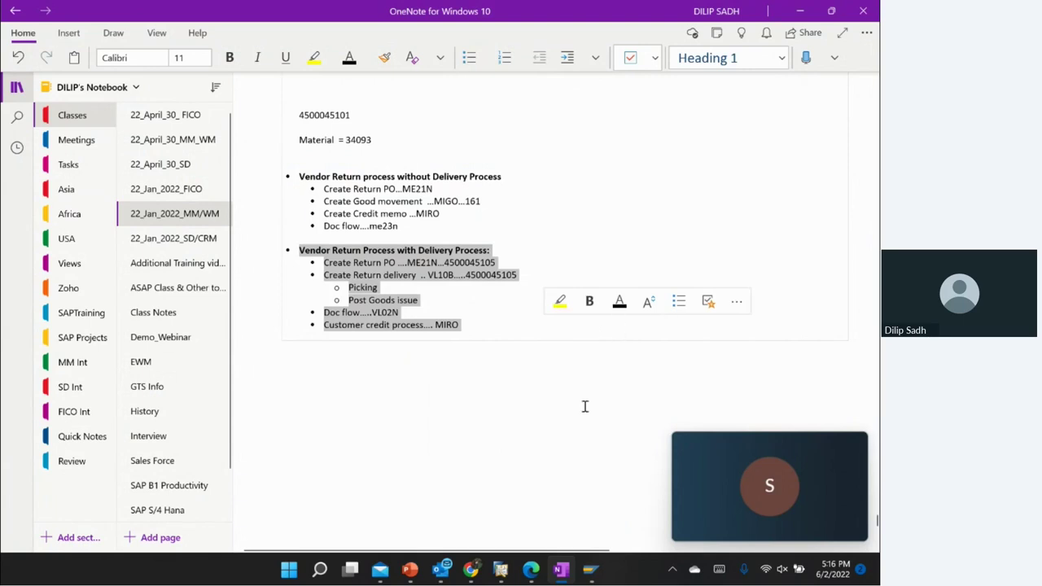
{"action": "left_click", "coordinate": [592, 575]}
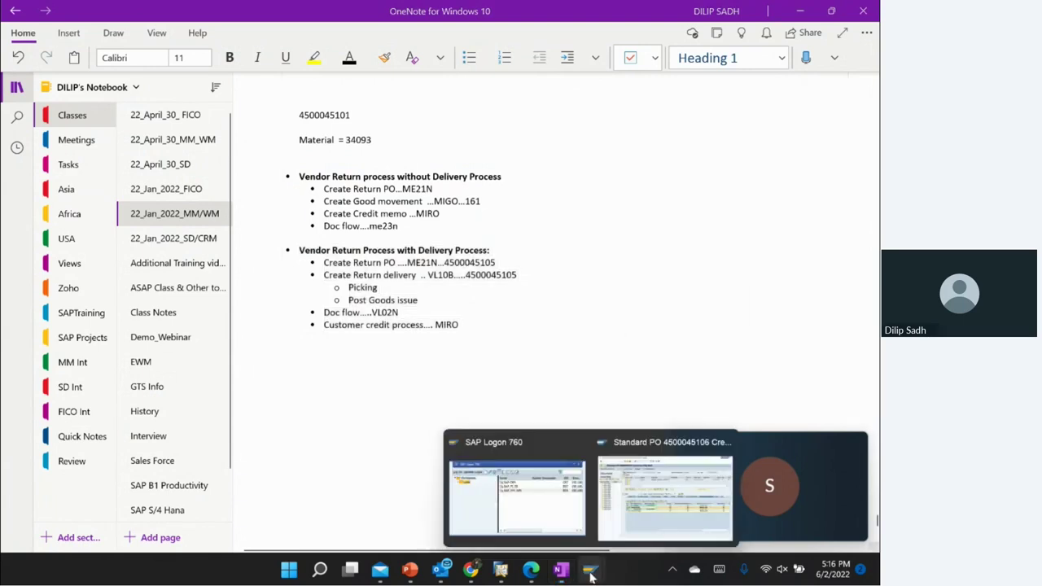
{"action": "left_click", "coordinate": [623, 525]}
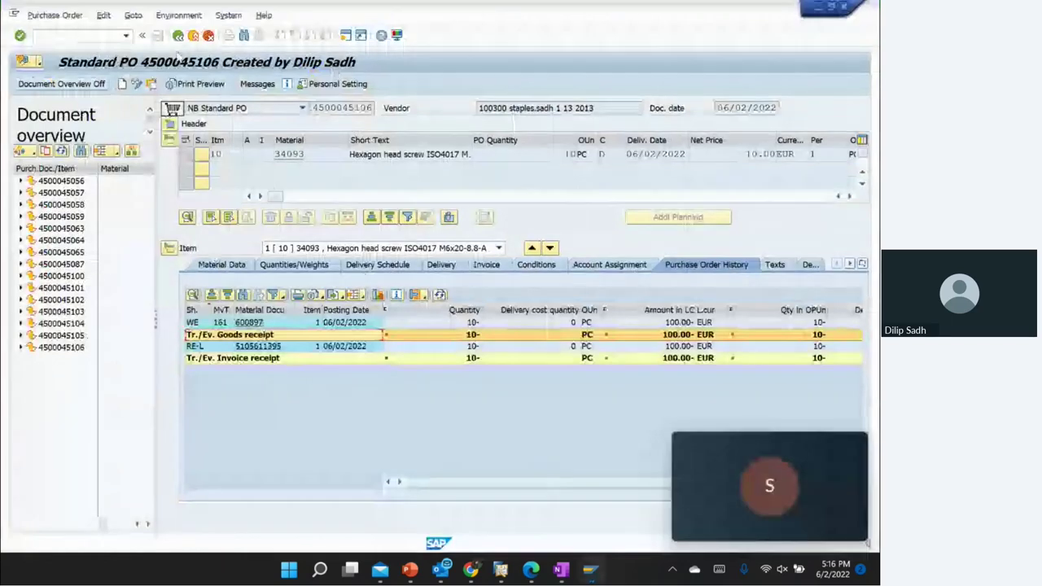
Step: Leave the purchase order display and start transaction ME21N
{"action": "left_click", "coordinate": [194, 37]}
{"action": "left_click", "coordinate": [91, 37]}
{"action": "type", "text": "ME21N"}
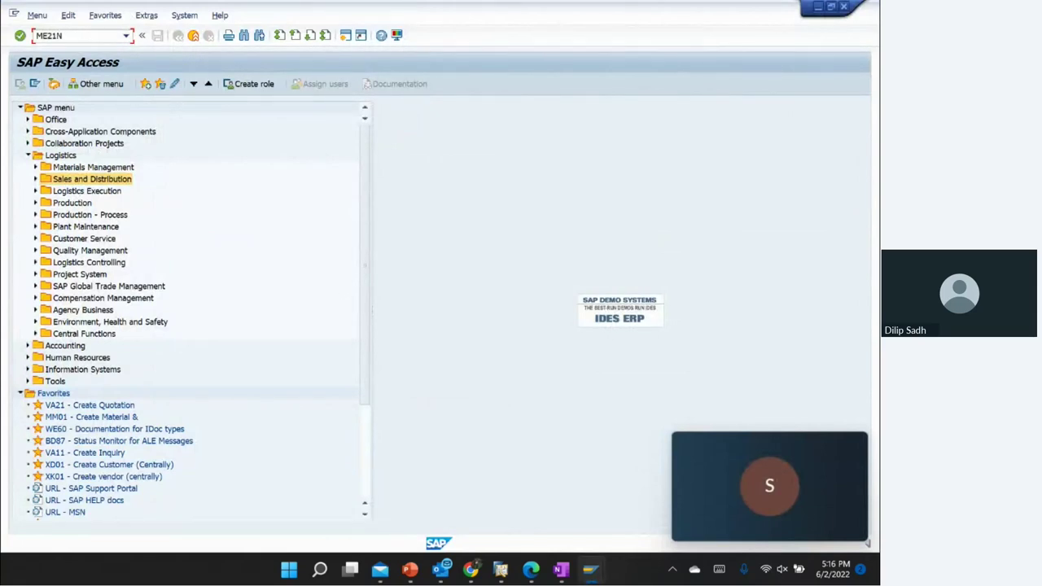
{"action": "key", "text": "Return"}
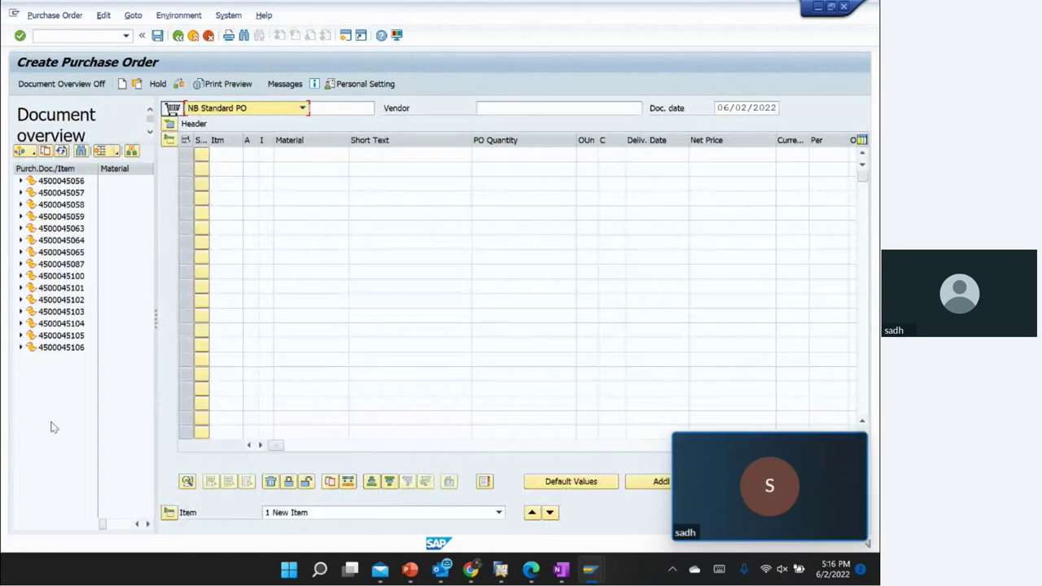
{"action": "left_click", "coordinate": [61, 314]}
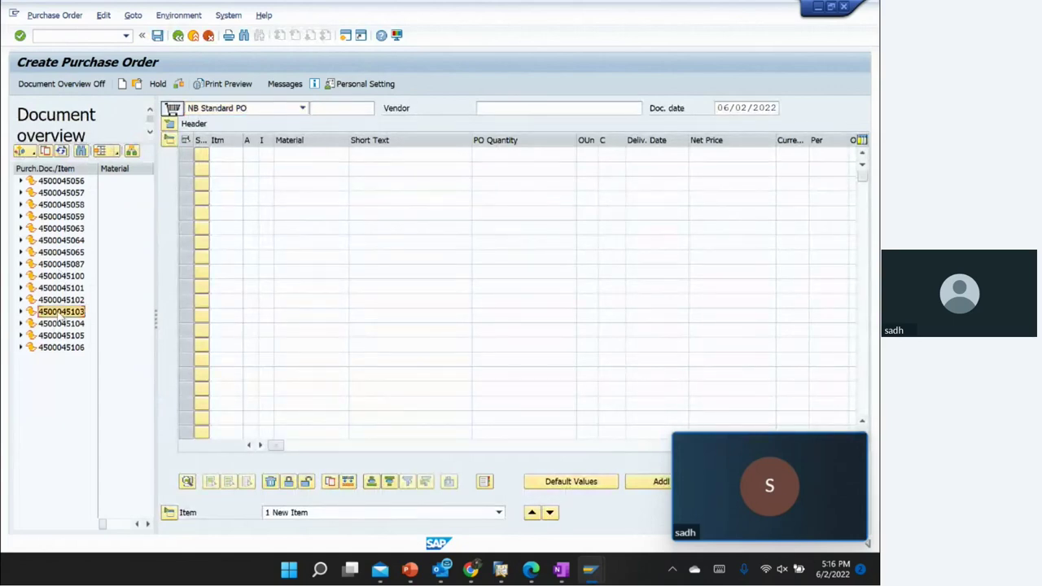
{"action": "left_click", "coordinate": [46, 152]}
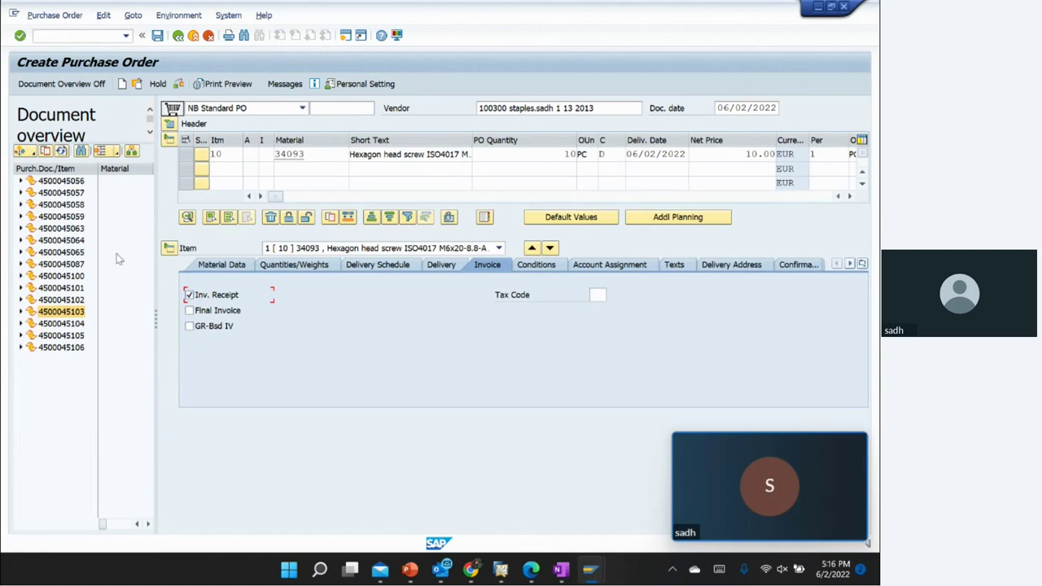
{"action": "left_click", "coordinate": [193, 35]}
{"action": "left_click", "coordinate": [320, 256]}
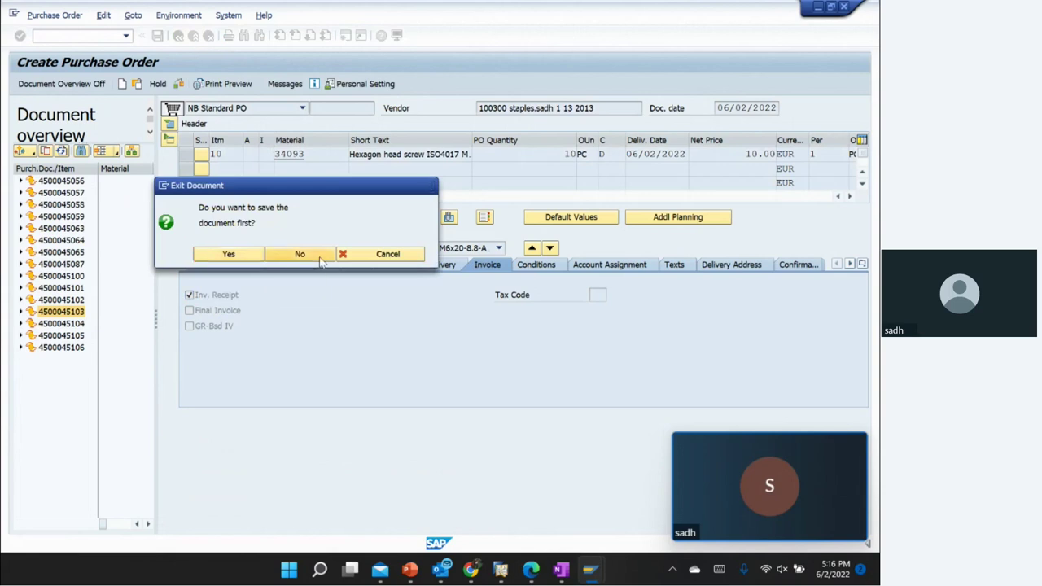
{"action": "left_click", "coordinate": [126, 36]}
{"action": "left_click", "coordinate": [68, 52]}
{"action": "key", "text": "Return"}
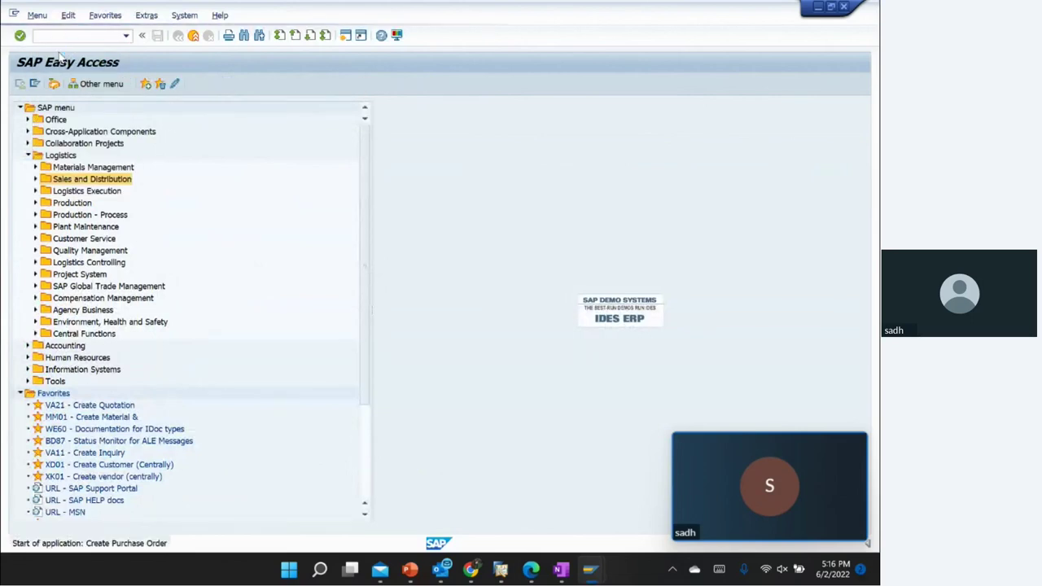
Step: Copy the K.F.W. London purchase order from the document overview into the new order and examine the customer and sales organization in the item's shipping data
{"action": "left_click", "coordinate": [65, 301]}
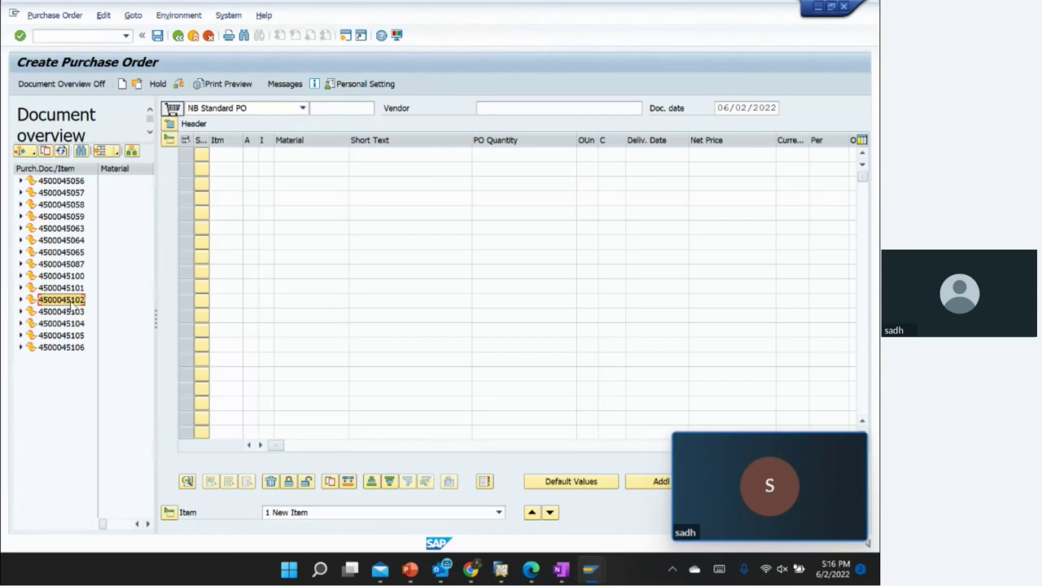
{"action": "left_click", "coordinate": [46, 151]}
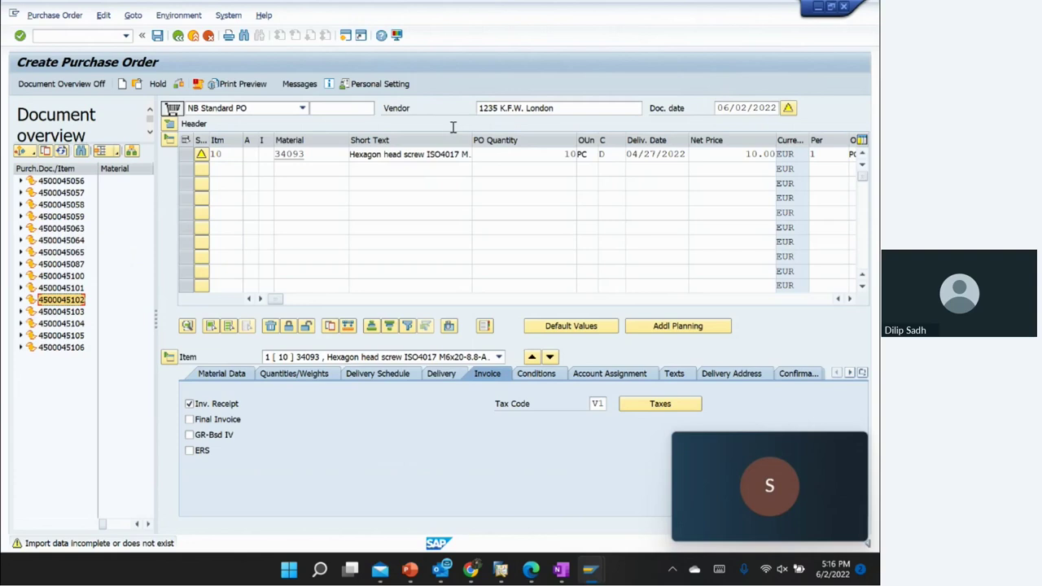
{"action": "left_click", "coordinate": [862, 375]}
{"action": "left_click", "coordinate": [810, 351]}
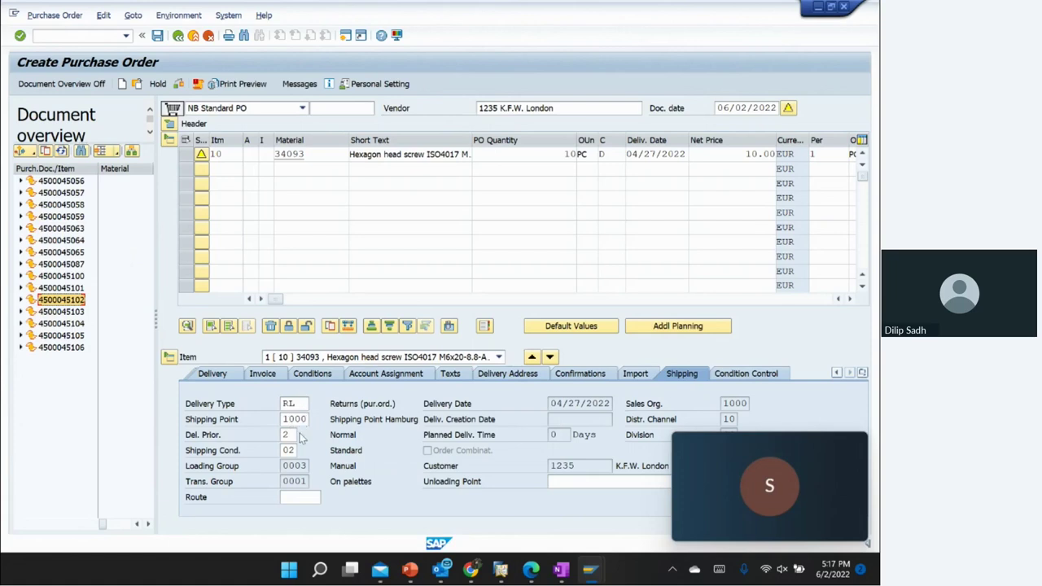
{"action": "double_click", "coordinate": [579, 466]}
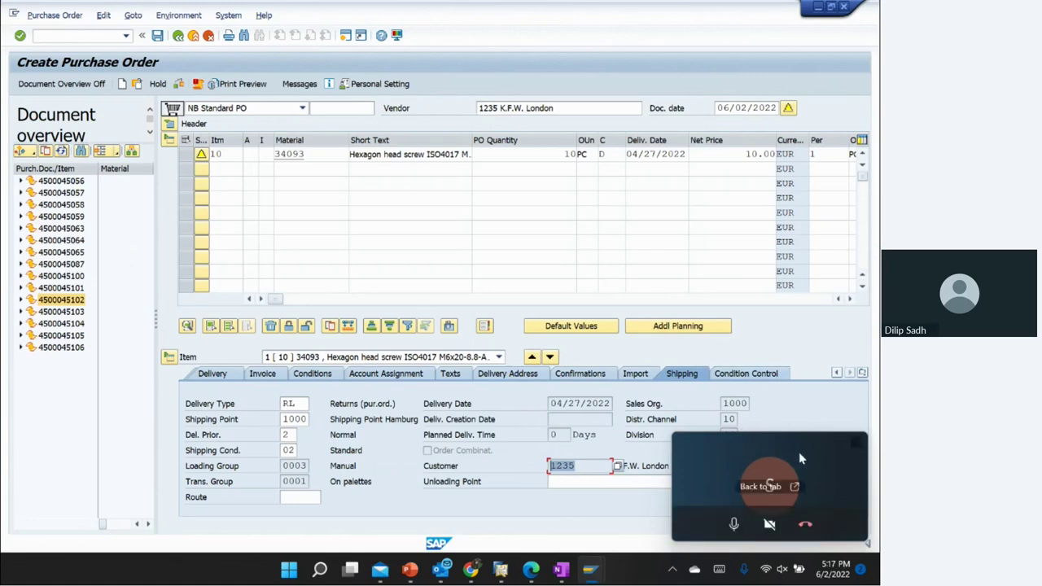
{"action": "left_click", "coordinate": [724, 405]}
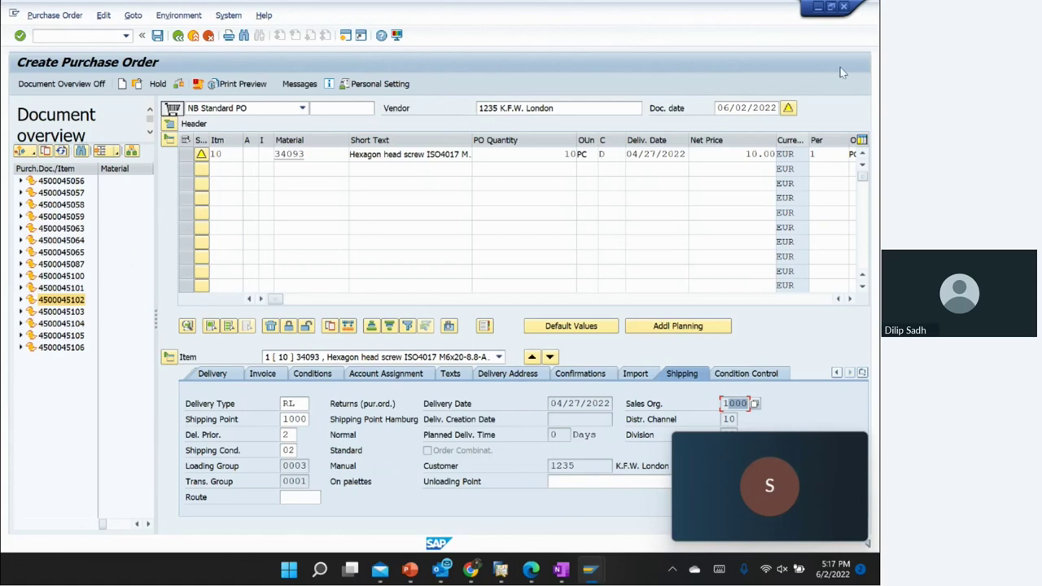
{"action": "left_click", "coordinate": [831, 8]}
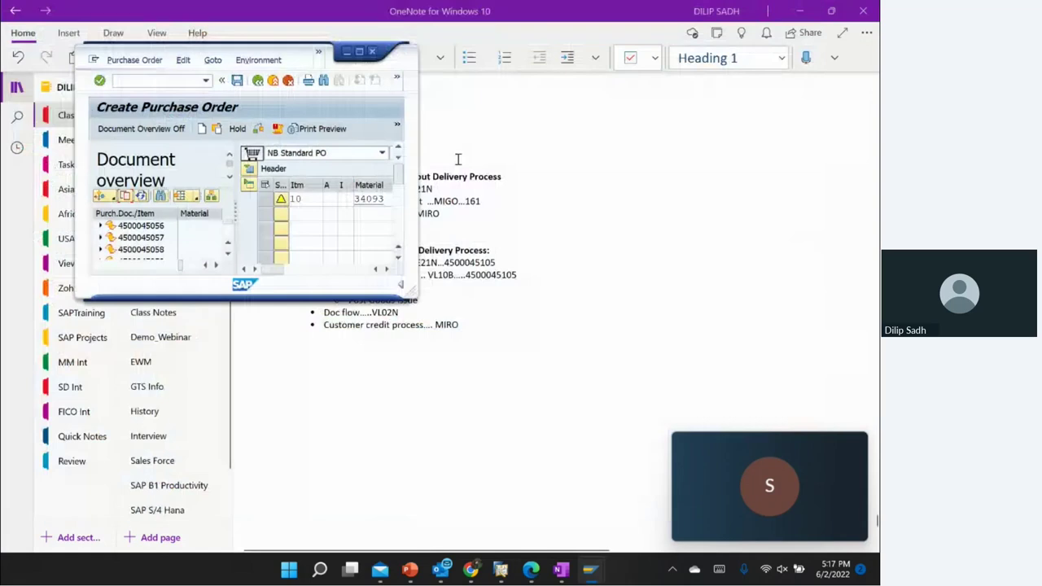
{"action": "left_click", "coordinate": [360, 52]}
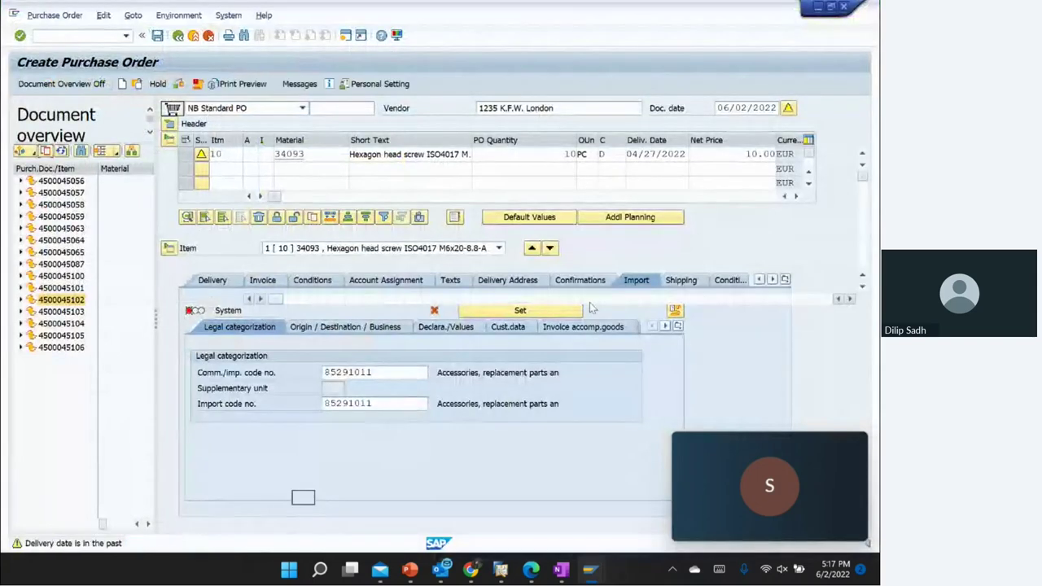
Step: Examine the item's shipping data, including the return delivery type, customer and sales area, and save the purchase order on exit
{"action": "left_click", "coordinate": [684, 375]}
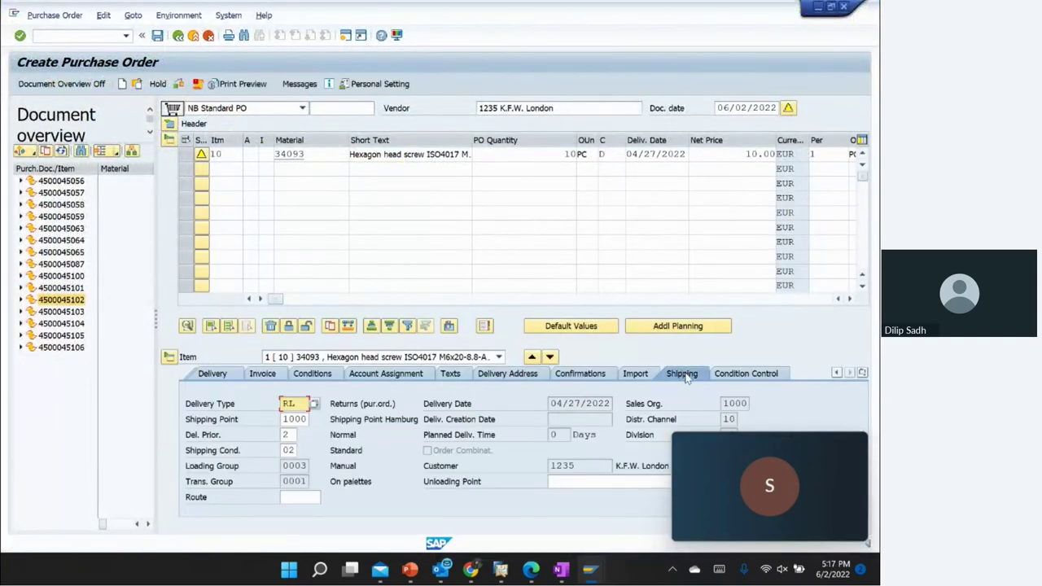
{"action": "left_click_drag", "start_coordinate": [673, 461], "coordinate": [58, 432]}
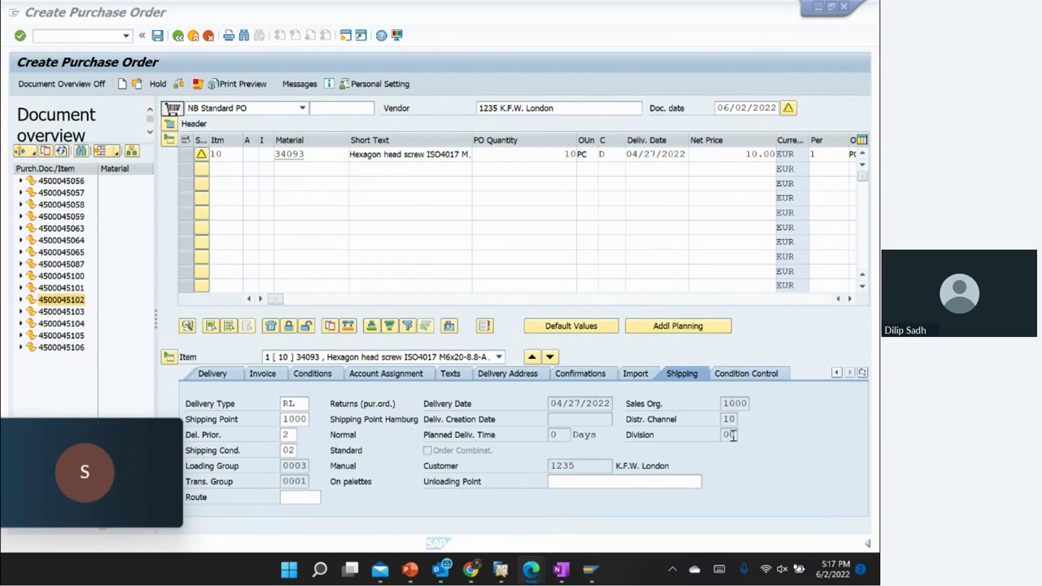
{"action": "mouse_move", "coordinate": [49, 470]}
{"action": "left_click_drag", "start_coordinate": [66, 445], "coordinate": [775, 453]}
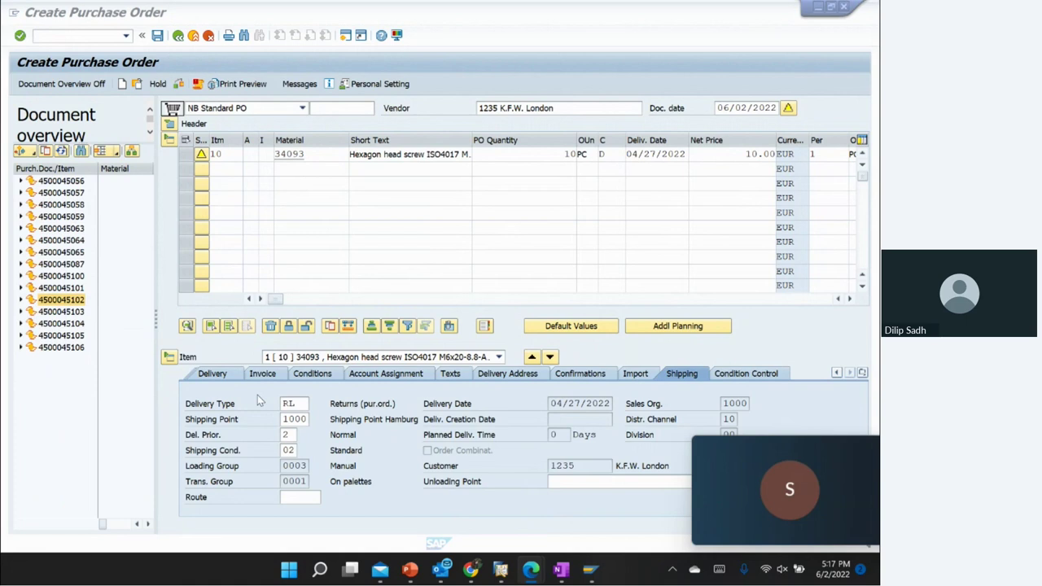
{"action": "left_click", "coordinate": [195, 38]}
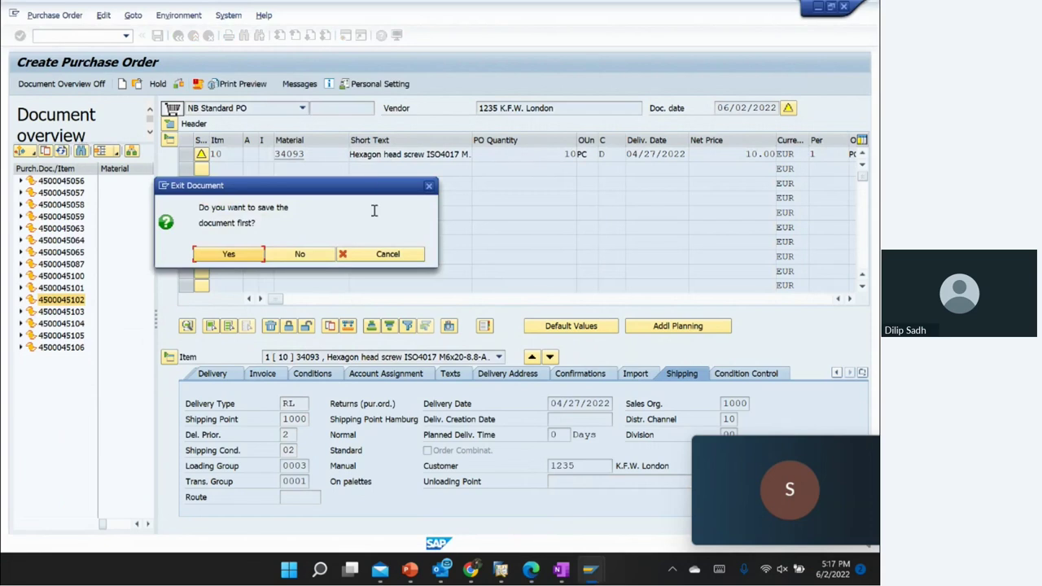
{"action": "left_click", "coordinate": [229, 255]}
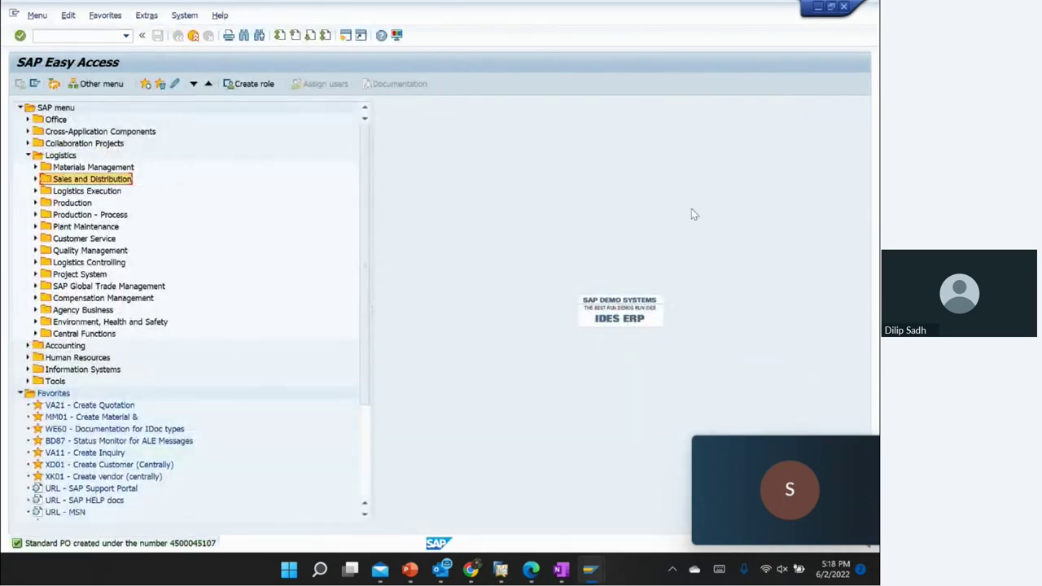
Step: Display the newly created purchase order in transaction ME23N, copy its number and leave the display
{"action": "left_click", "coordinate": [55, 34]}
{"action": "type", "text": "/NME"}
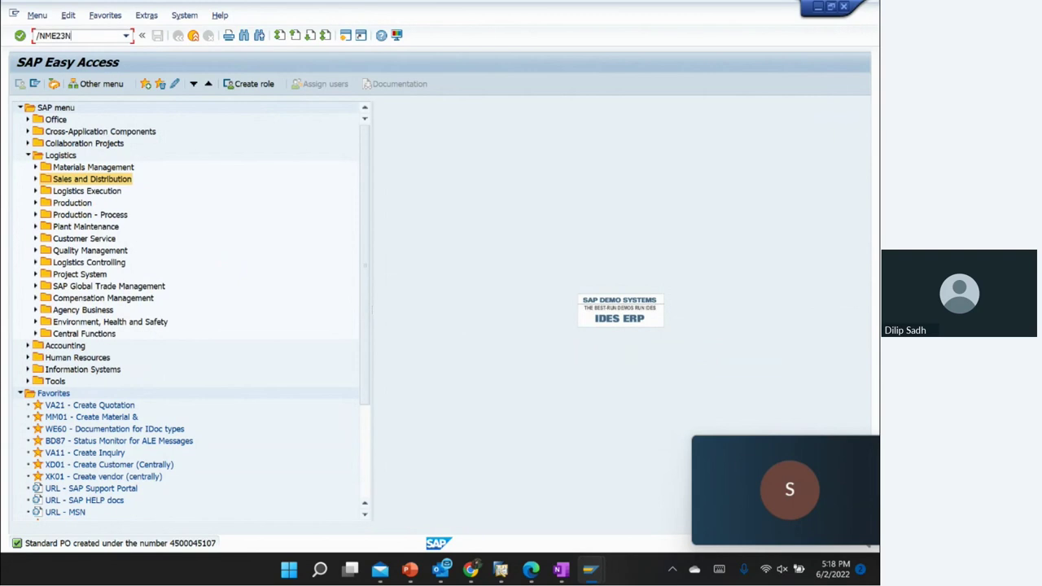
{"action": "type", "text": "23N"}
{"action": "key", "text": "Return"}
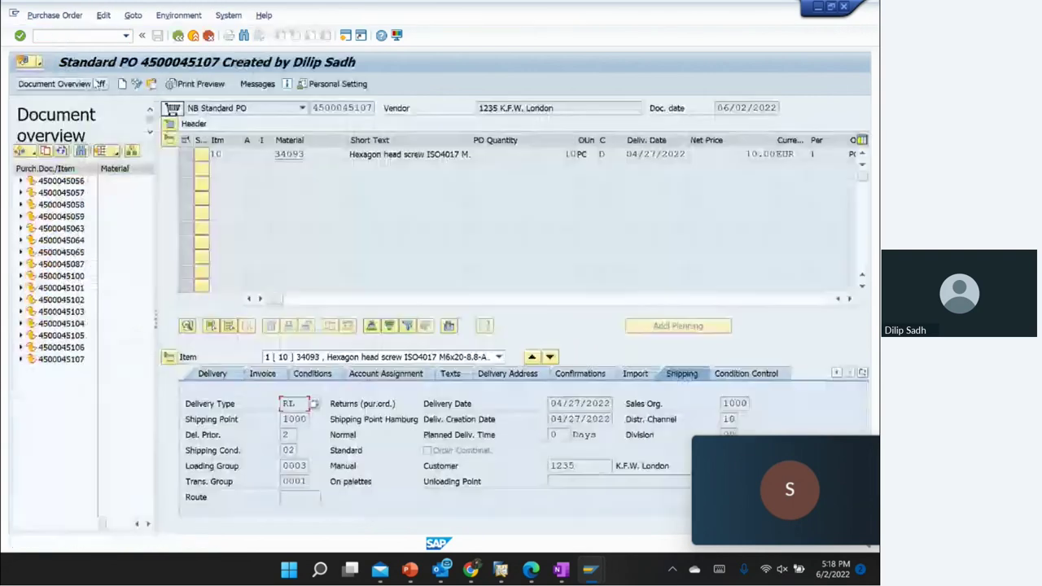
{"action": "left_click", "coordinate": [322, 108]}
{"action": "key", "text": "ctrl+c"}
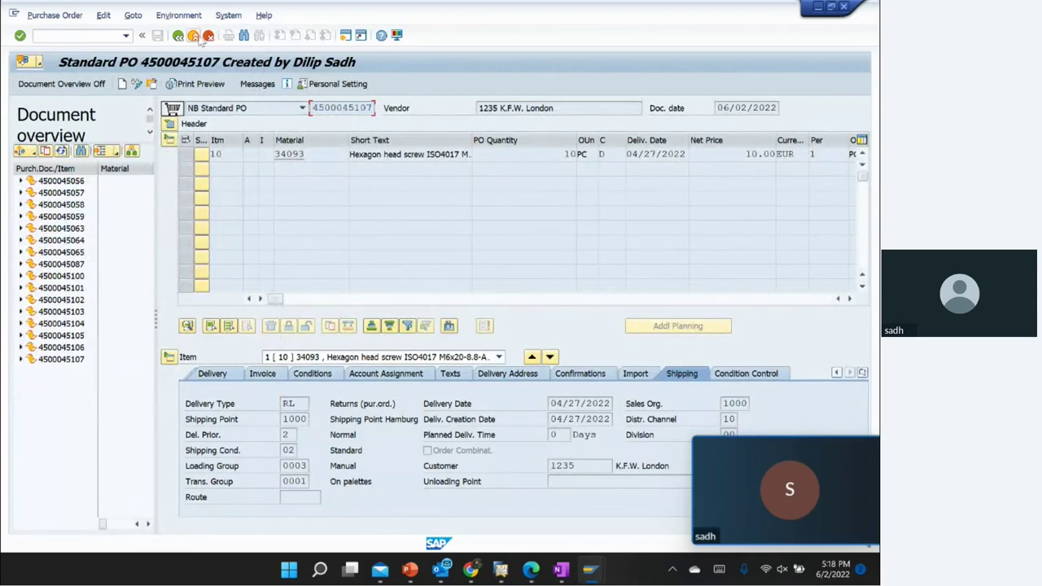
{"action": "left_click", "coordinate": [193, 35]}
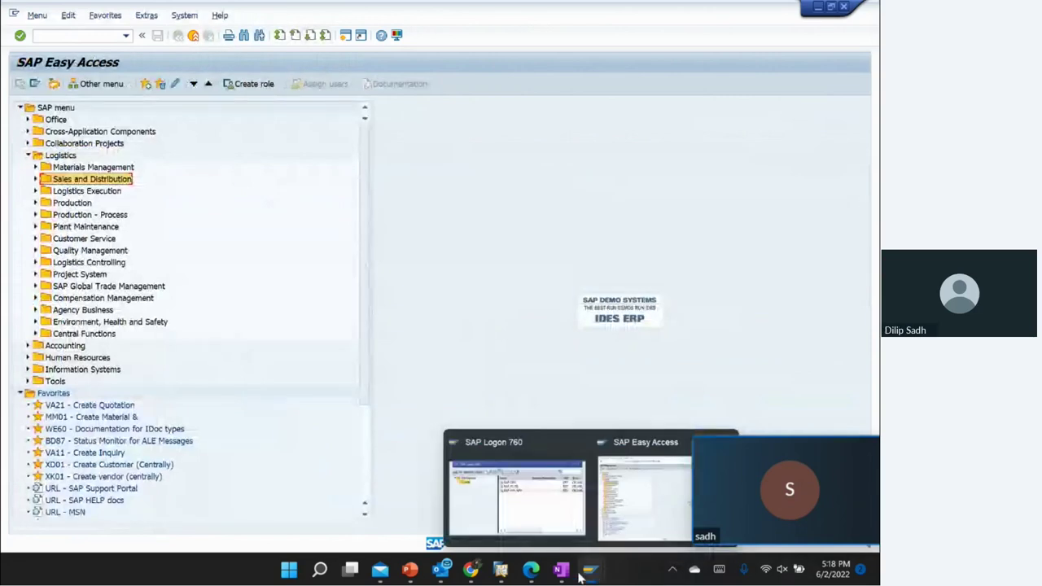
Step: Switch to OneNote to check the return delivery notes, return to SAP and start transaction VL10B
{"action": "left_click", "coordinate": [561, 570]}
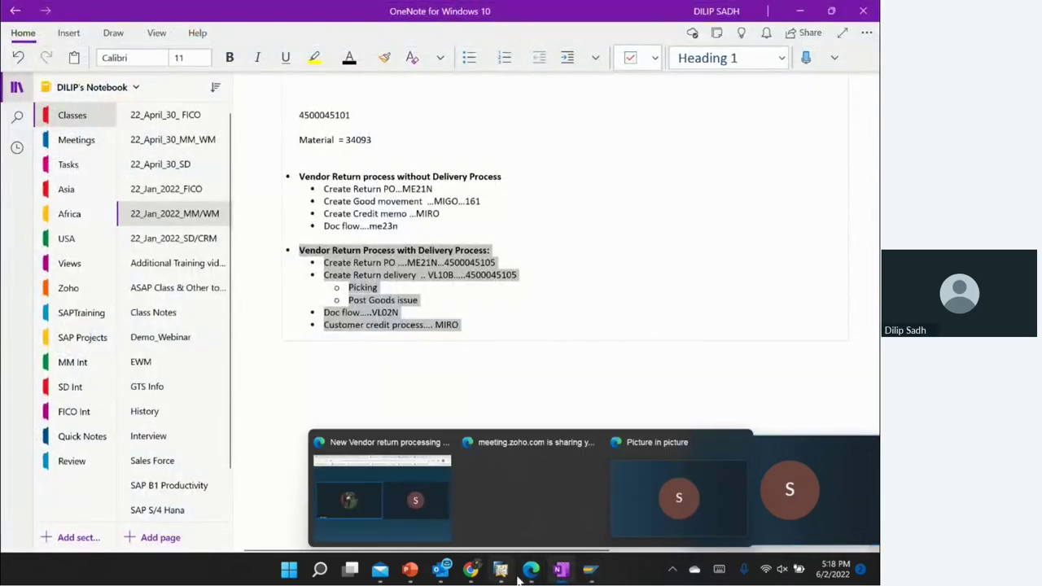
{"action": "mouse_move", "coordinate": [589, 574]}
{"action": "left_click", "coordinate": [665, 497]}
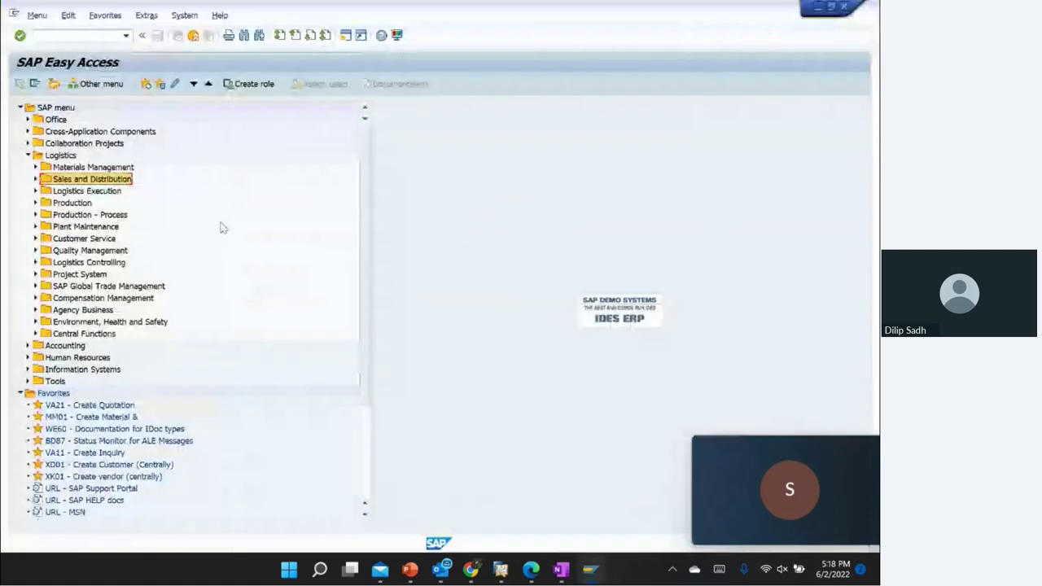
{"action": "left_click", "coordinate": [96, 36]}
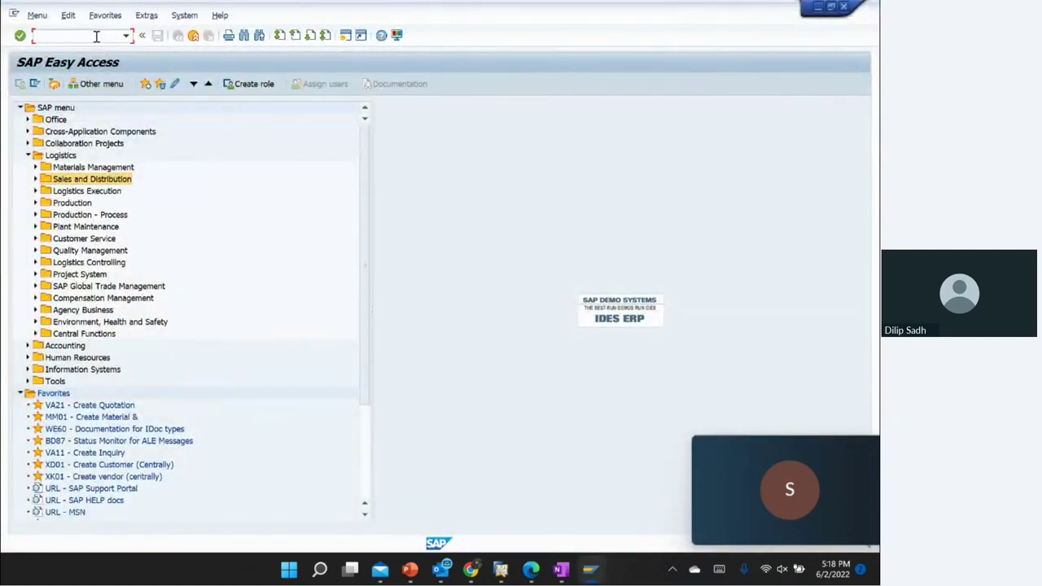
{"action": "type", "text": "VL10B"}
{"action": "key", "text": "Return"}
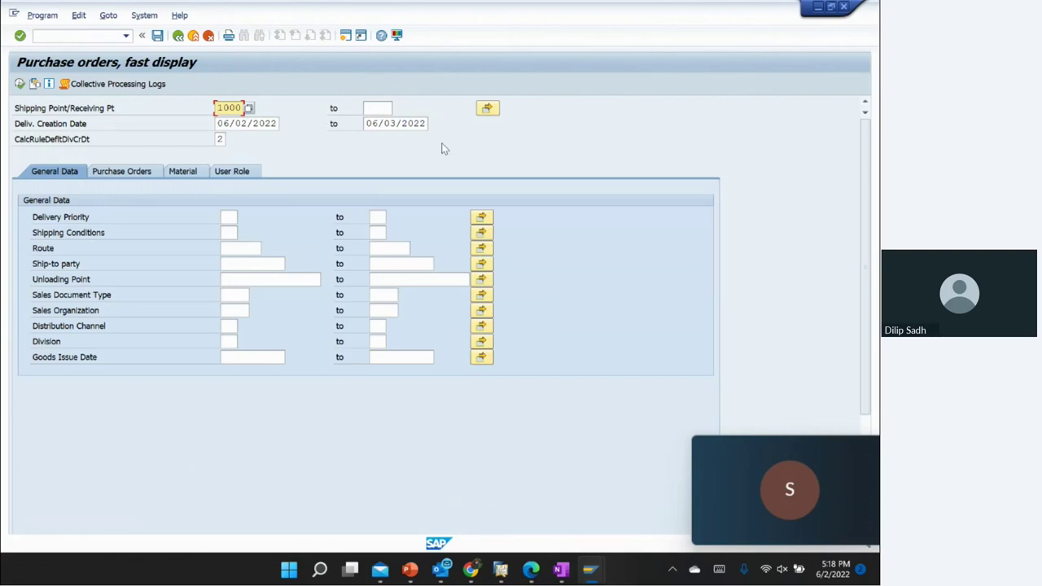
Step: Set the upper limit of the delivery creation date to 06/10/2022 and choose the blank calculation rule for the default creation date
{"action": "left_click", "coordinate": [413, 123]}
{"action": "left_click", "coordinate": [434, 125]}
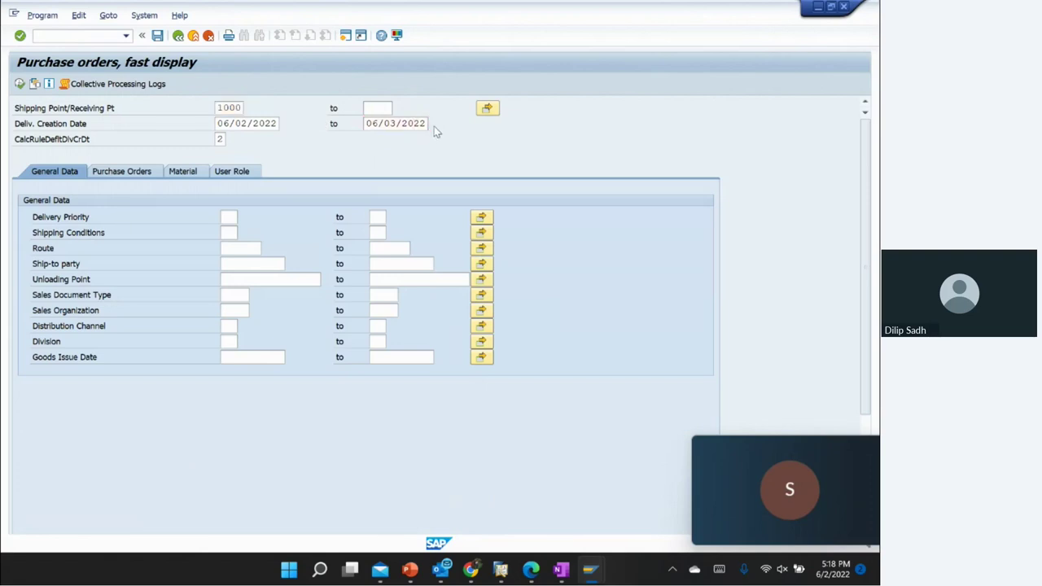
{"action": "double_click", "coordinate": [295, 299]}
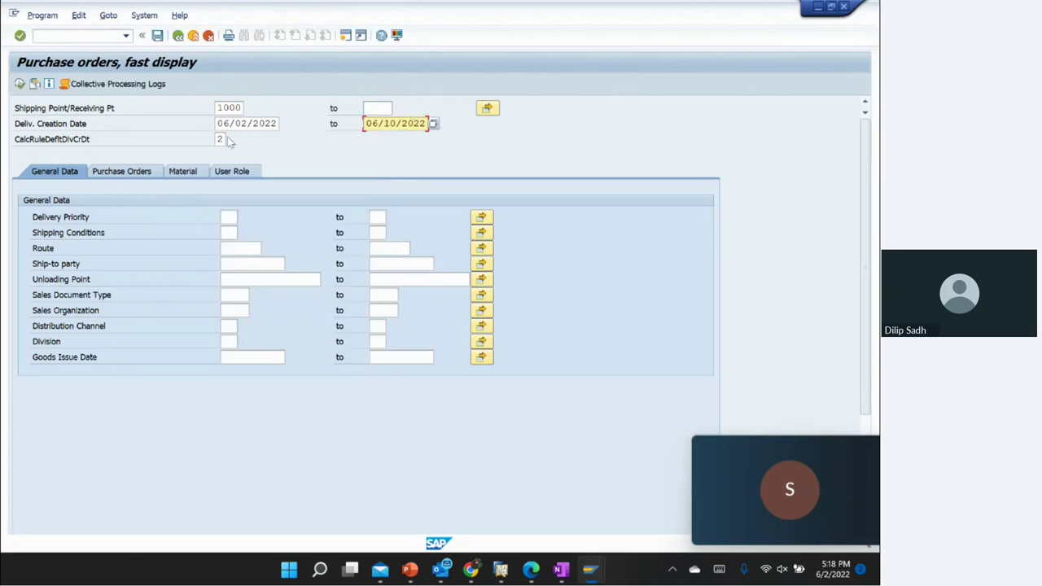
{"action": "left_click", "coordinate": [226, 139]}
{"action": "left_click", "coordinate": [231, 143]}
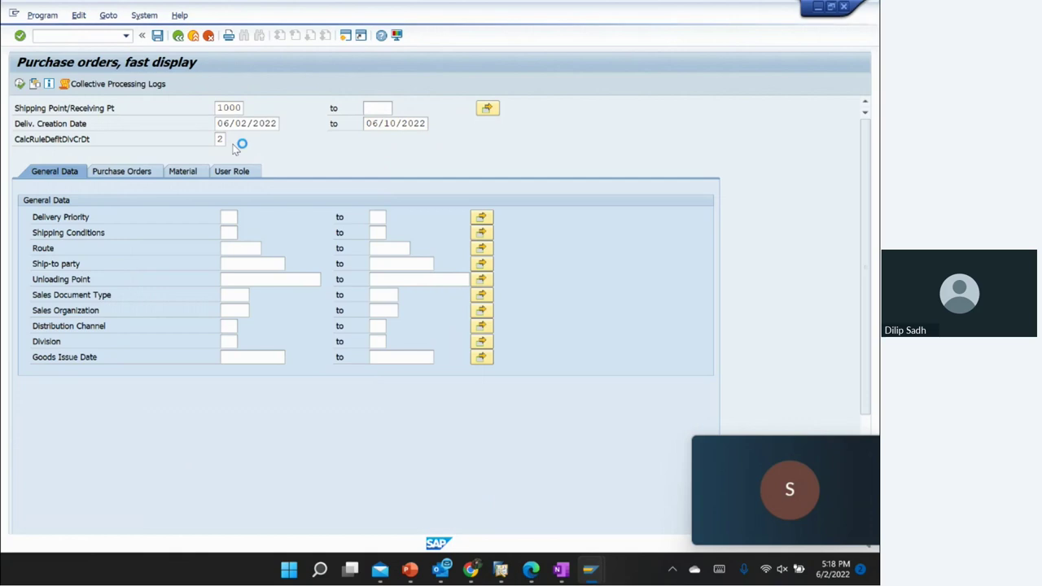
{"action": "double_click", "coordinate": [163, 150]}
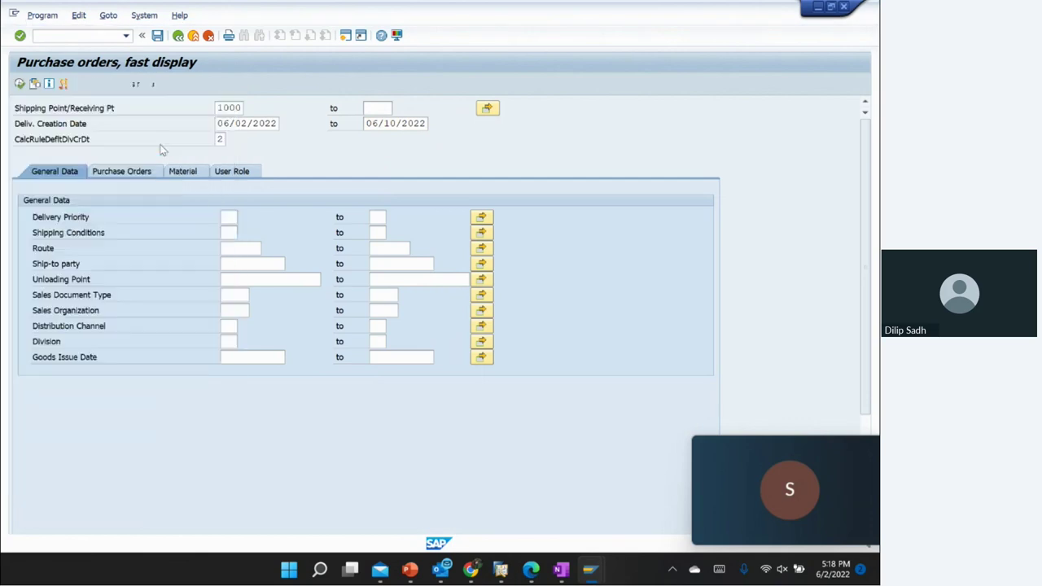
Step: Restrict the selection to the copied purchase order number as purchasing document and run the list of activities due for shipping
{"action": "left_click", "coordinate": [122, 172]}
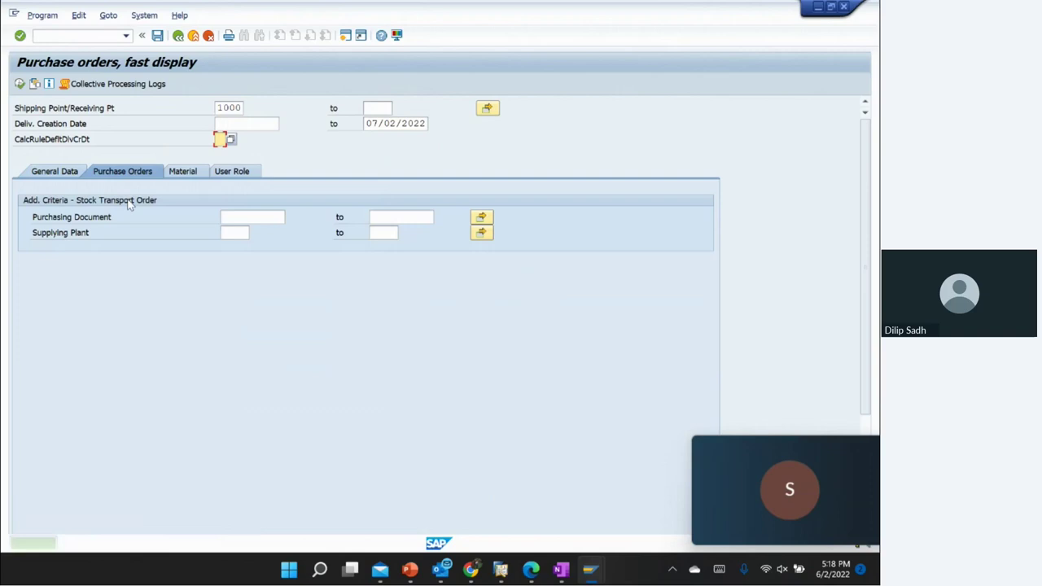
{"action": "left_click", "coordinate": [225, 217]}
{"action": "key", "text": "ctrl+v"}
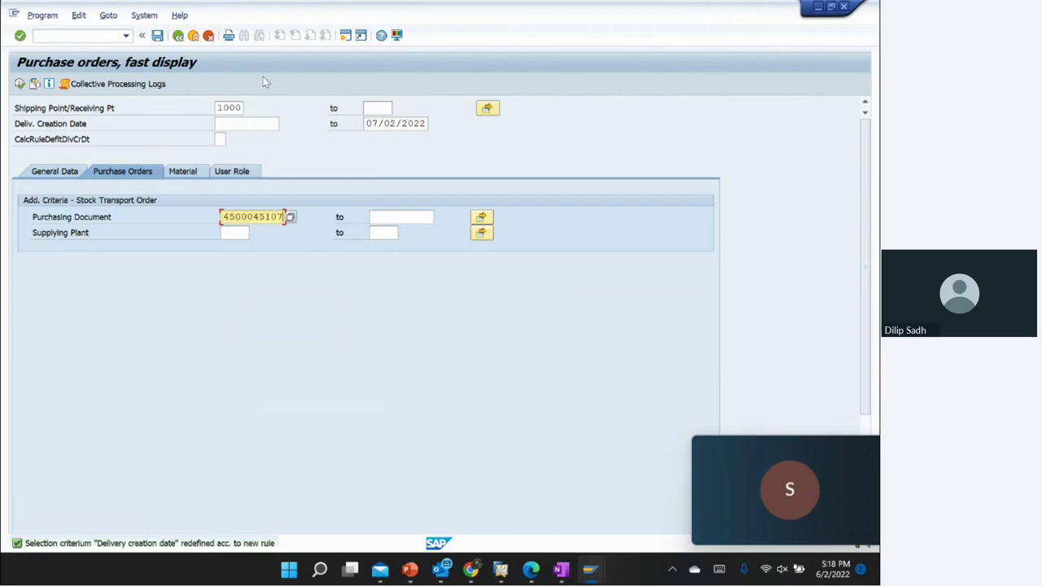
{"action": "left_click", "coordinate": [68, 173]}
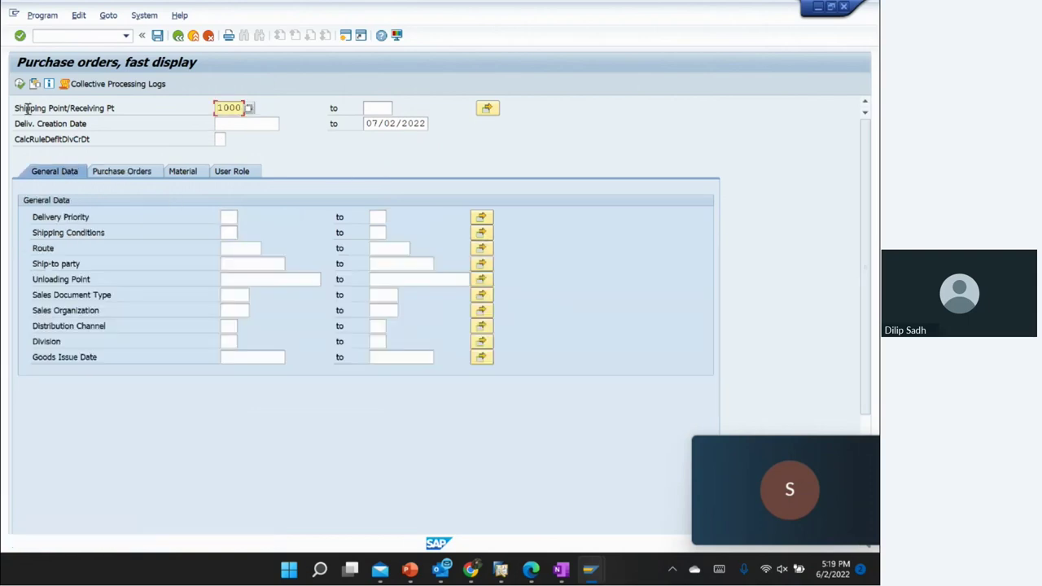
{"action": "left_click", "coordinate": [19, 84]}
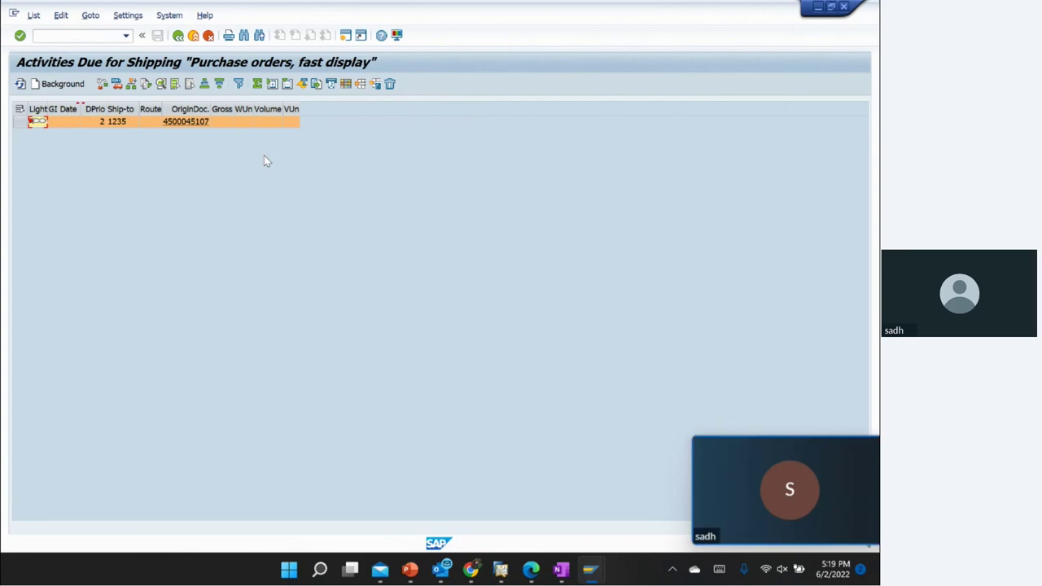
Step: Create the delivery for the listed purchase order in the background and show the generated documents in the delivery creation log
{"action": "left_click", "coordinate": [24, 120]}
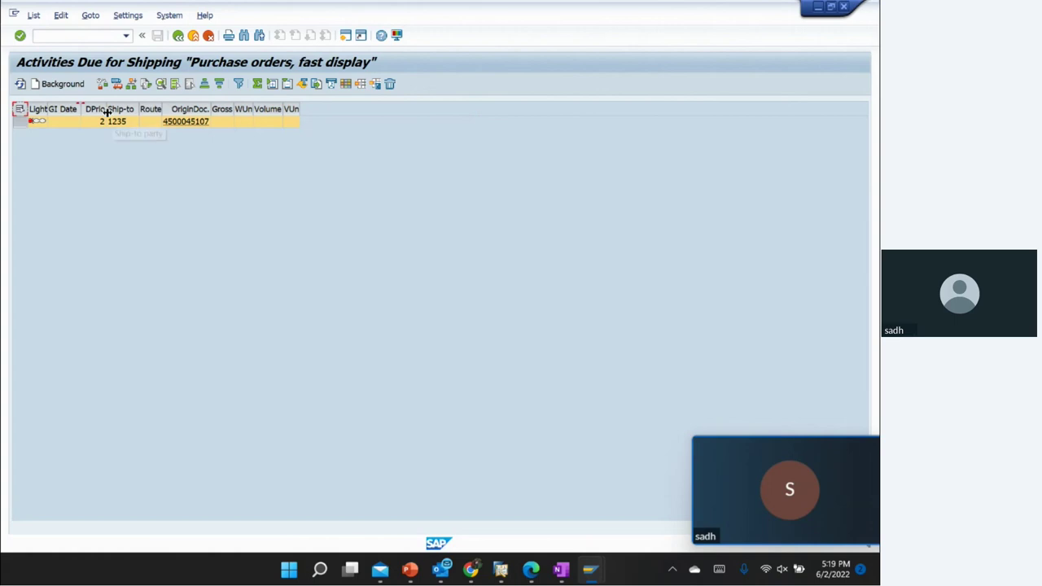
{"action": "left_click", "coordinate": [68, 85]}
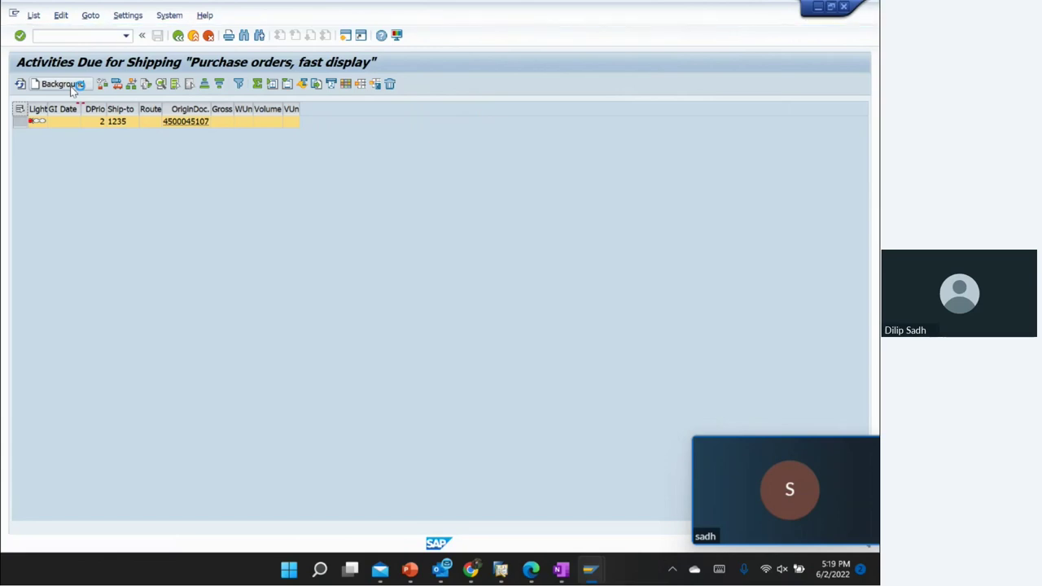
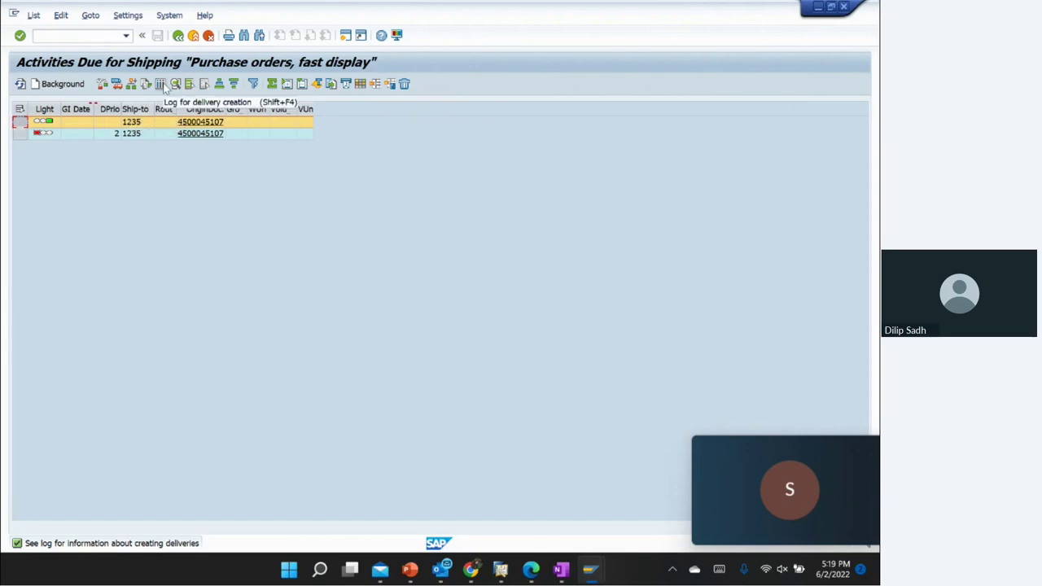
{"action": "left_click", "coordinate": [162, 85]}
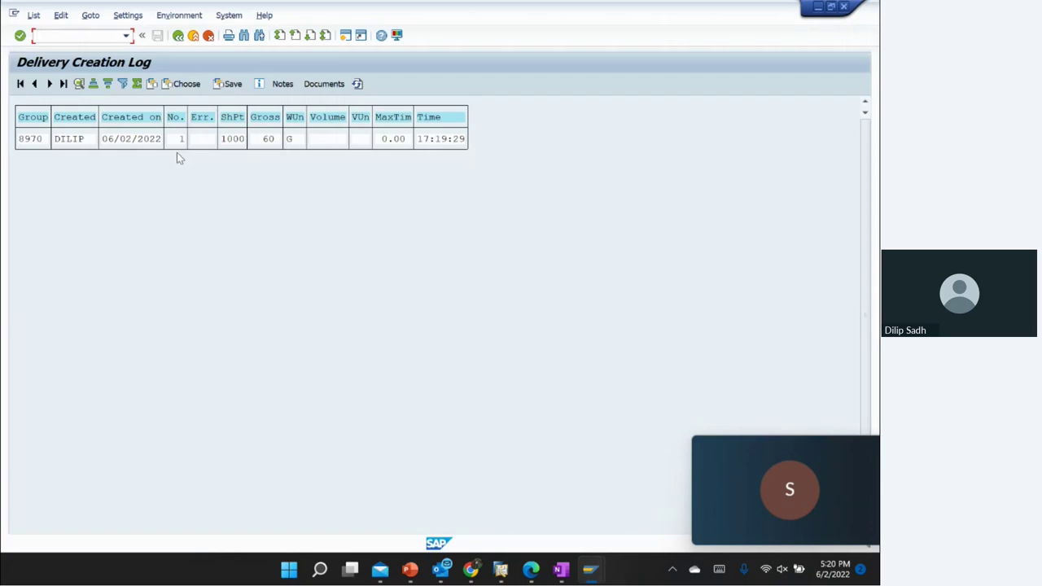
{"action": "left_click", "coordinate": [309, 86]}
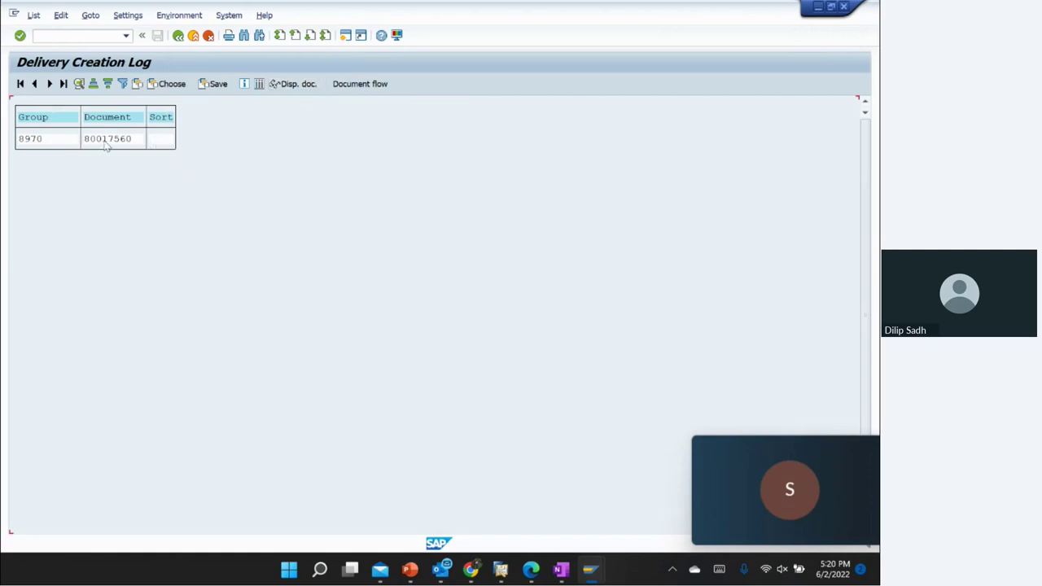
Step: Display the created return delivery from the log and examine its delivery number and ship-to party
{"action": "left_click", "coordinate": [296, 86]}
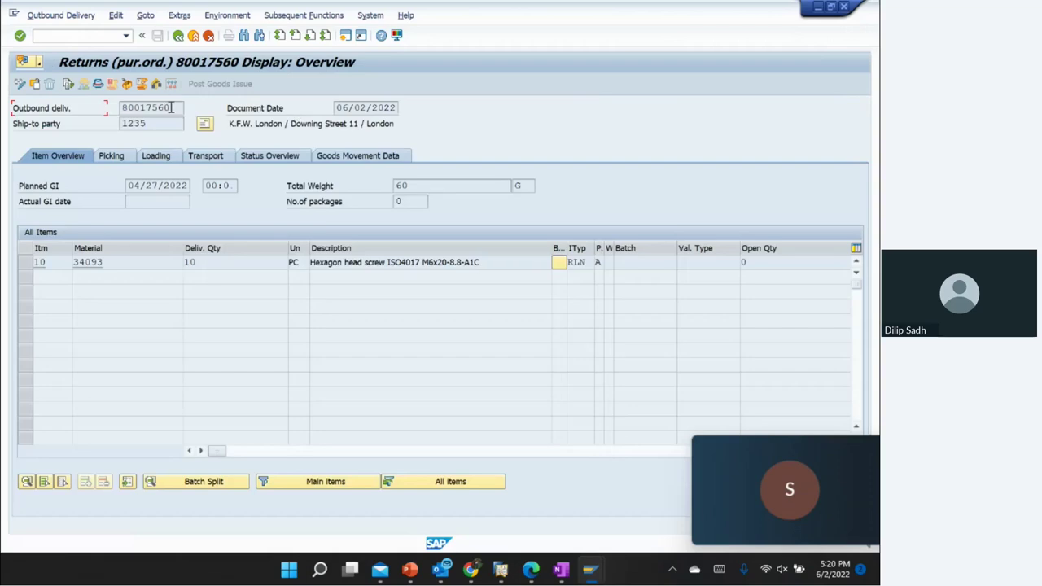
{"action": "left_click_drag", "start_coordinate": [189, 108], "coordinate": [102, 112]}
{"action": "mouse_move", "coordinate": [441, 571]}
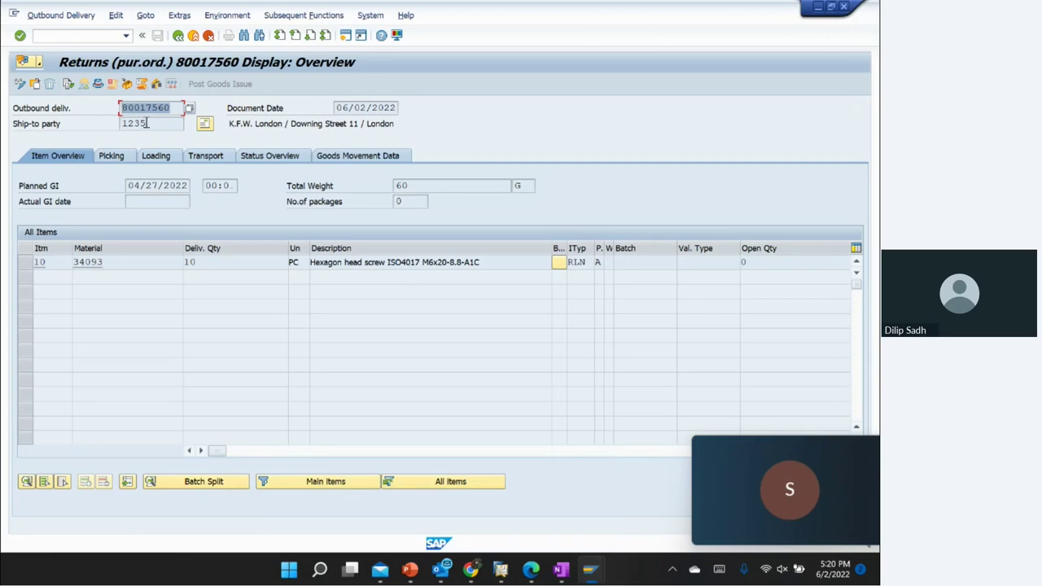
{"action": "left_click_drag", "start_coordinate": [148, 123], "coordinate": [122, 124]}
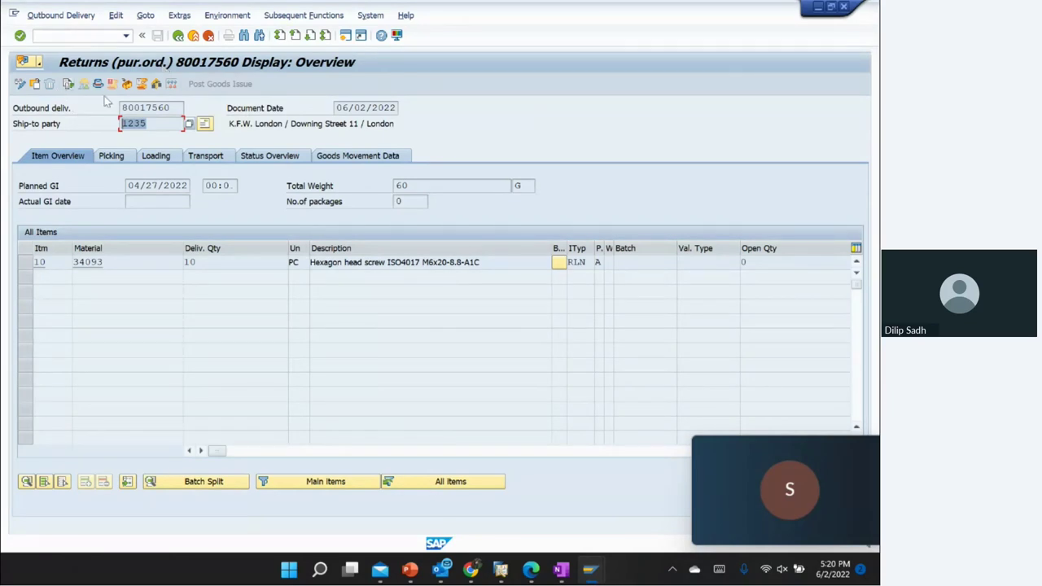
Step: Switch the return delivery to change mode and enter a picked quantity of 10 for material 34093
{"action": "left_click", "coordinate": [22, 85]}
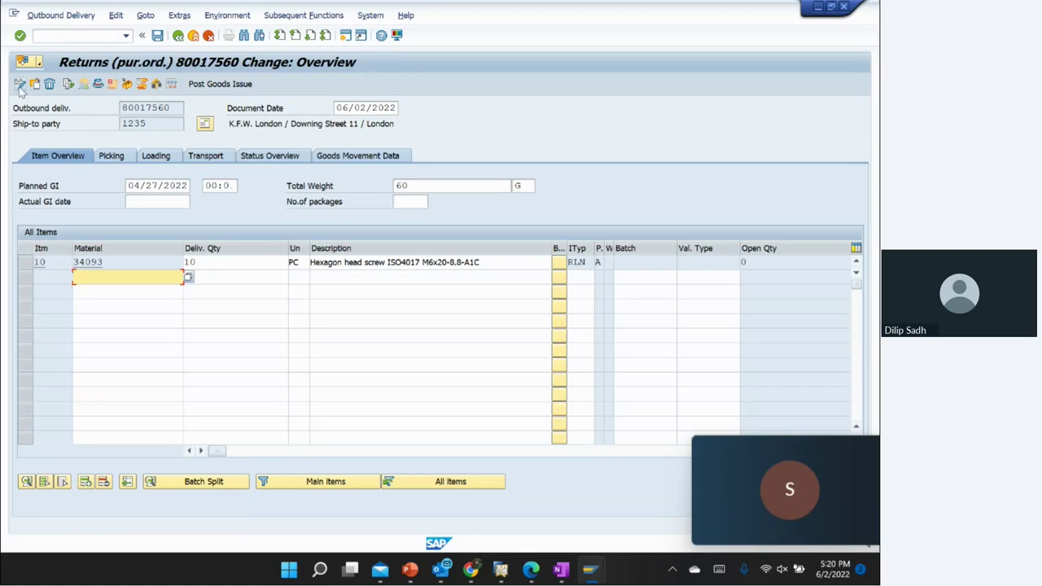
{"action": "left_click", "coordinate": [114, 158]}
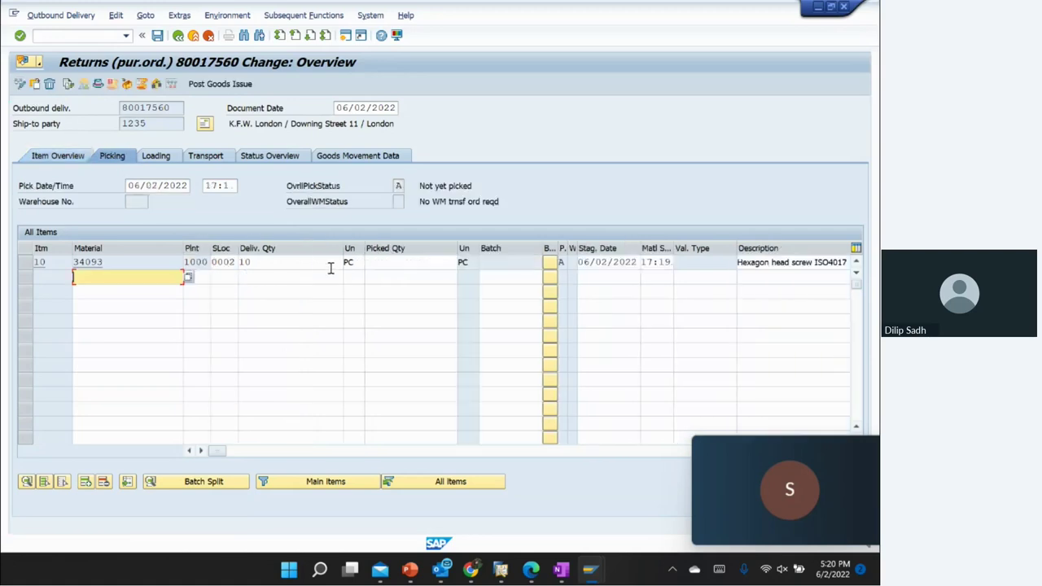
{"action": "left_click", "coordinate": [408, 267]}
{"action": "type", "text": "10"}
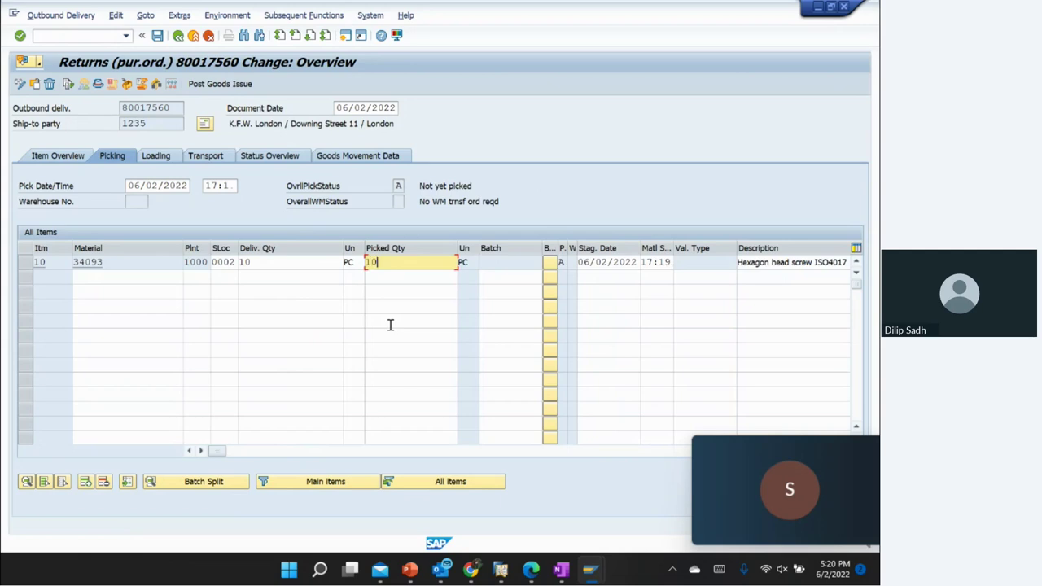
{"action": "key", "text": "Return"}
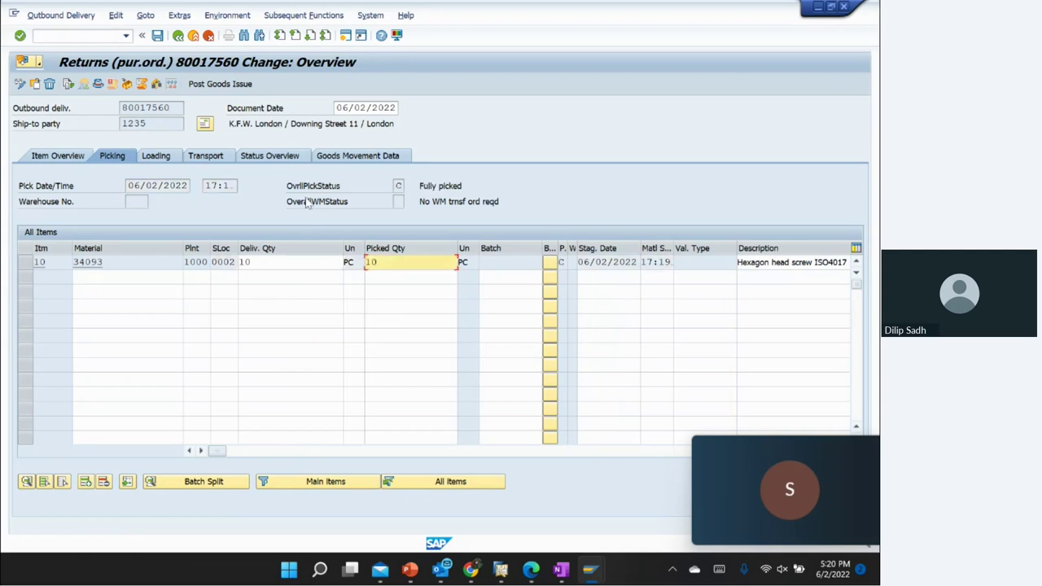
Step: Post the goods issue for the return delivery and display its document flow
{"action": "left_click", "coordinate": [237, 88]}
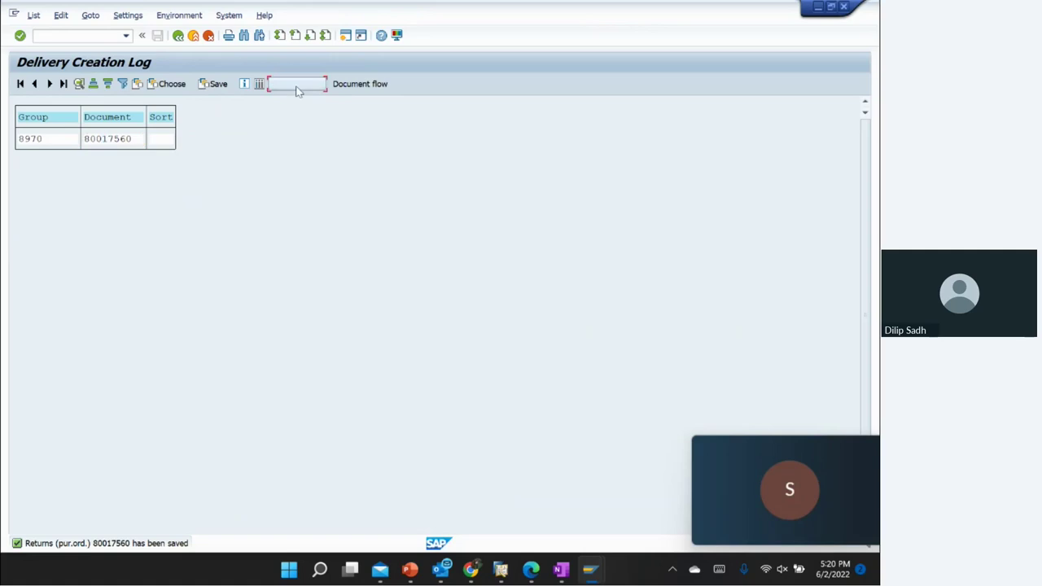
{"action": "left_click", "coordinate": [300, 87]}
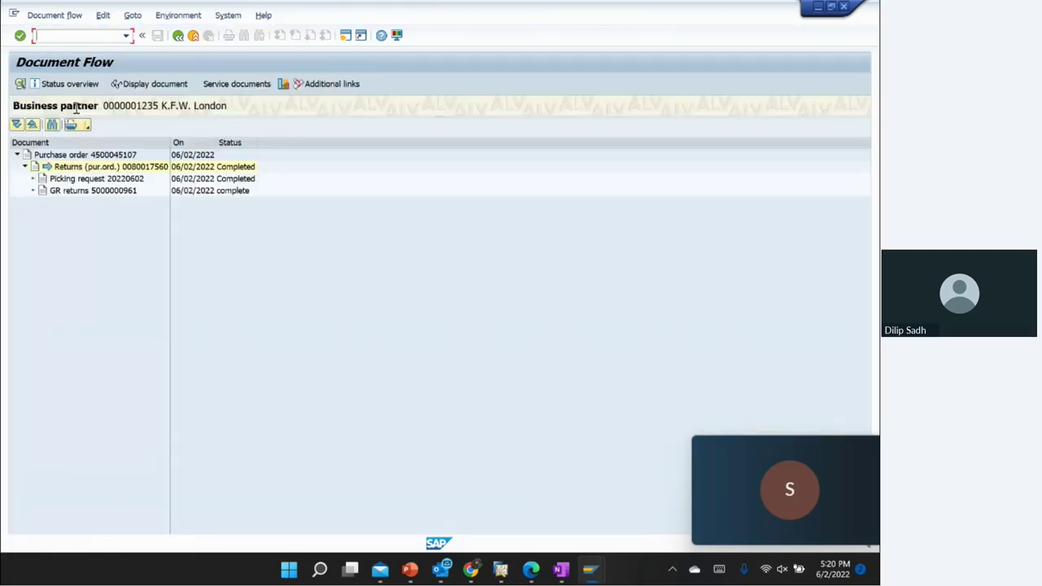
Step: Examine the document flow entries for the purchase order, returns delivery, picking request and GR returns, including their statuses
{"action": "left_click", "coordinate": [84, 156]}
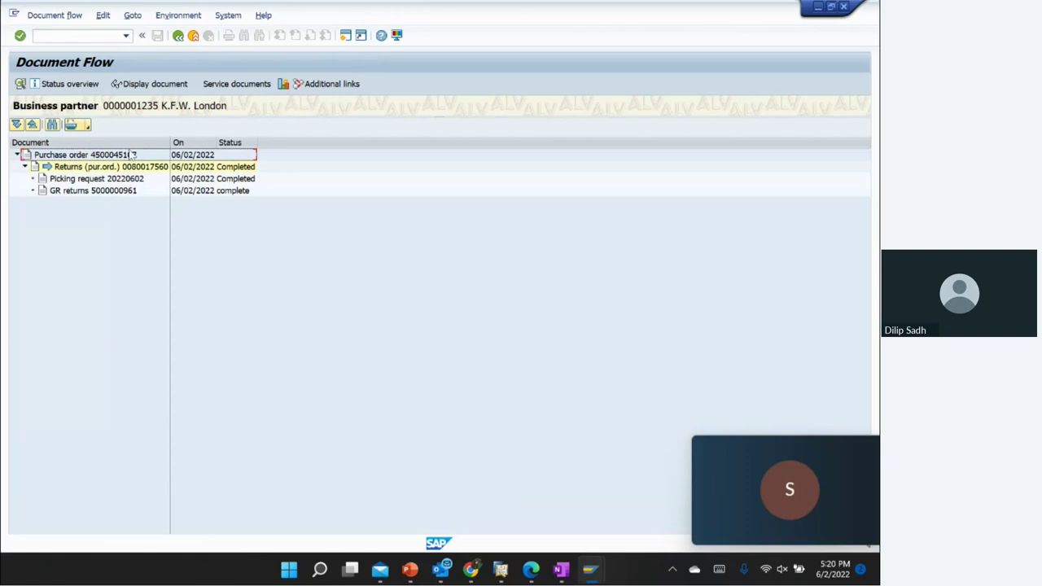
{"action": "left_click", "coordinate": [79, 168]}
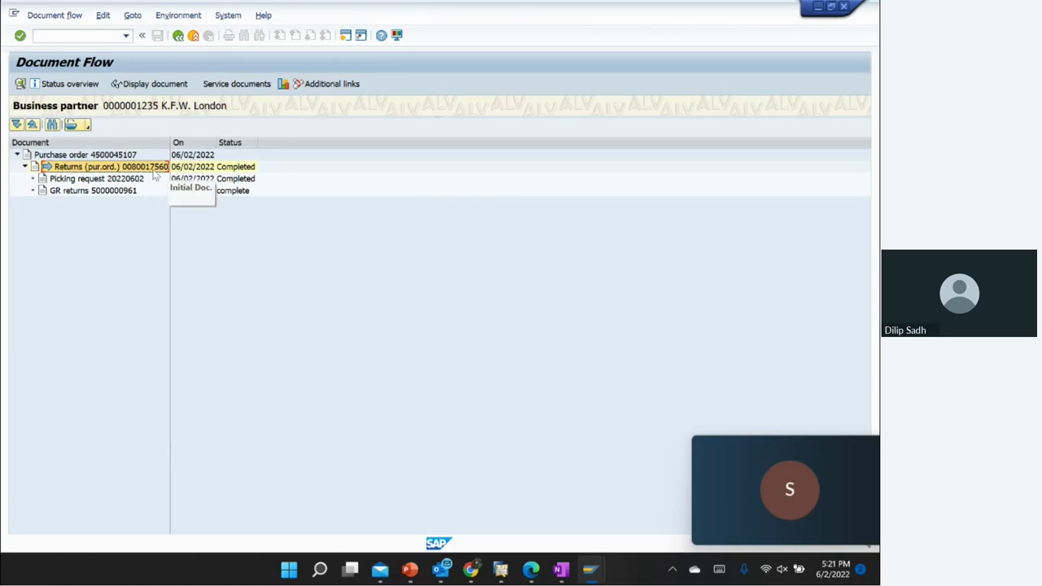
{"action": "key", "text": "Right"}
{"action": "key", "text": "Right"}
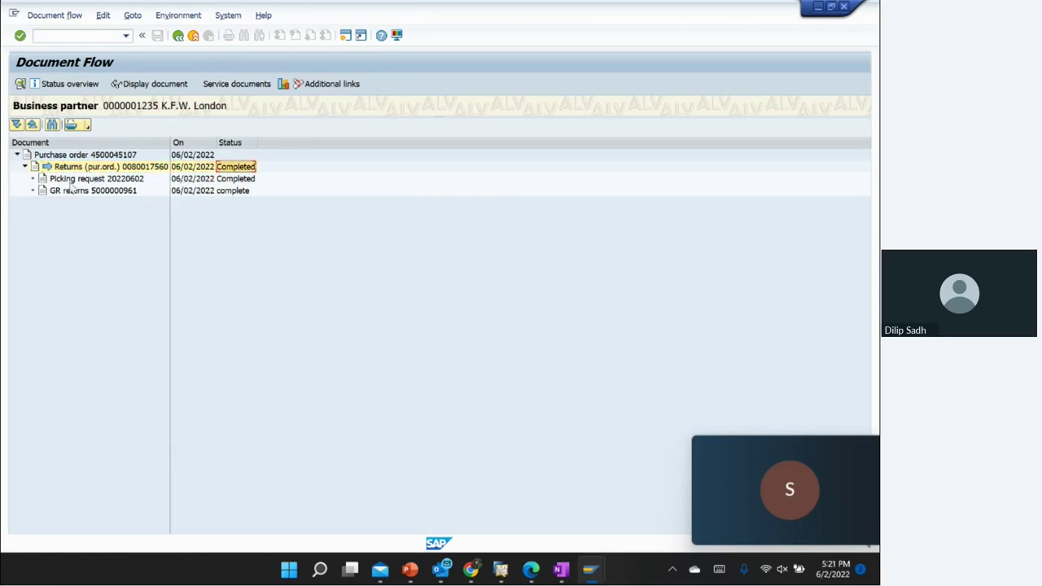
{"action": "left_click", "coordinate": [71, 181]}
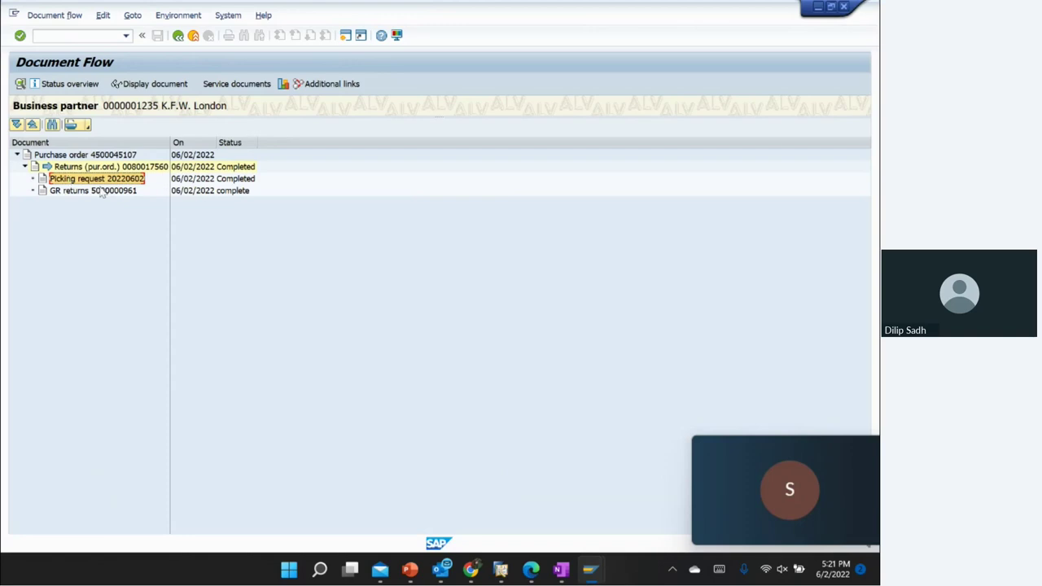
{"action": "key", "text": "Right"}
{"action": "key", "text": "Right"}
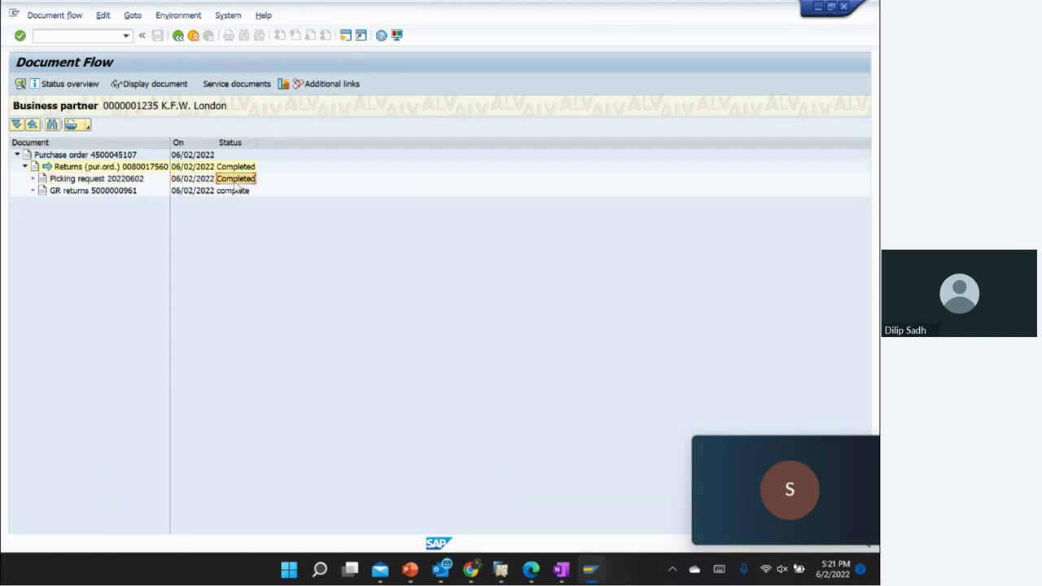
{"action": "left_click", "coordinate": [122, 192]}
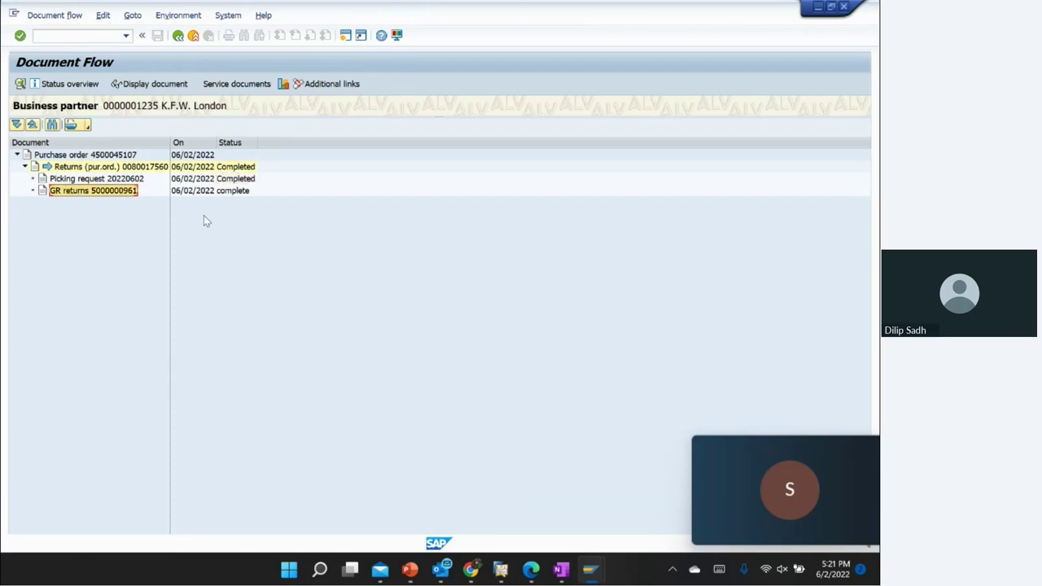
Step: Display the material document of the GR returns entry, check its item's movement type, and return to the document flow
{"action": "double_click", "coordinate": [120, 193]}
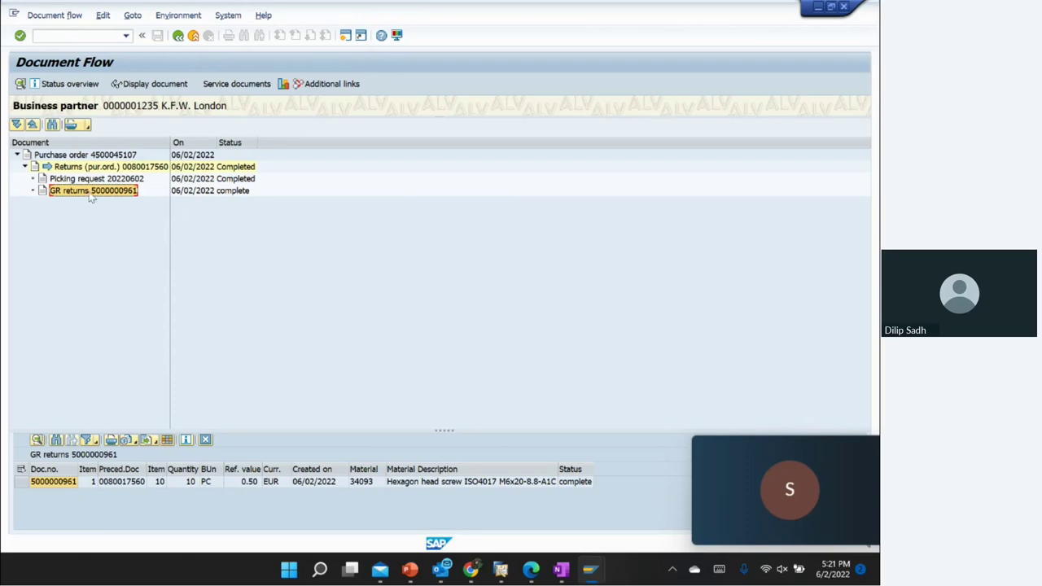
{"action": "left_click", "coordinate": [155, 84]}
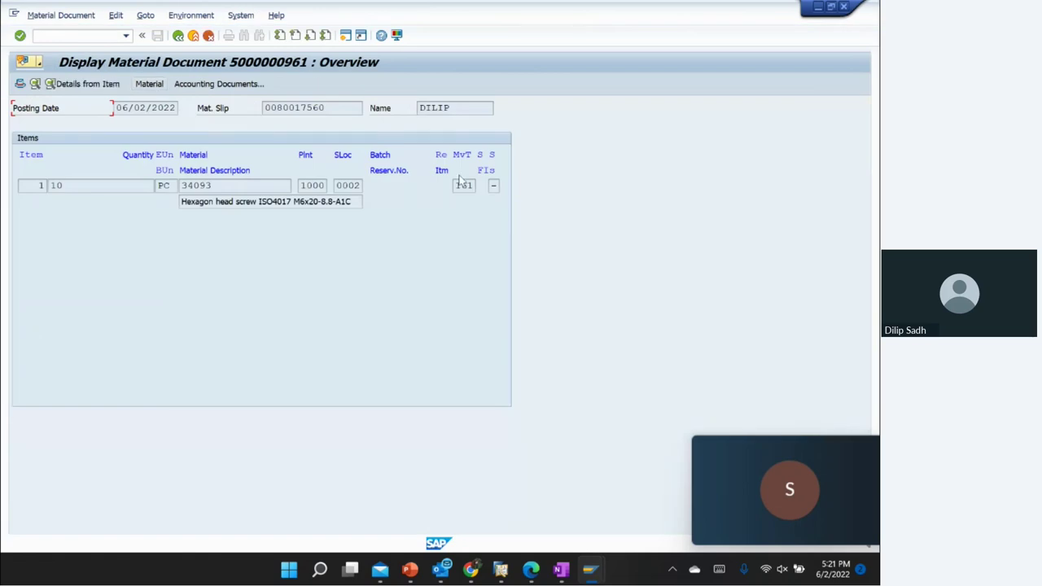
{"action": "double_click", "coordinate": [475, 185]}
{"action": "left_click", "coordinate": [178, 35]}
{"action": "left_click", "coordinate": [181, 37]}
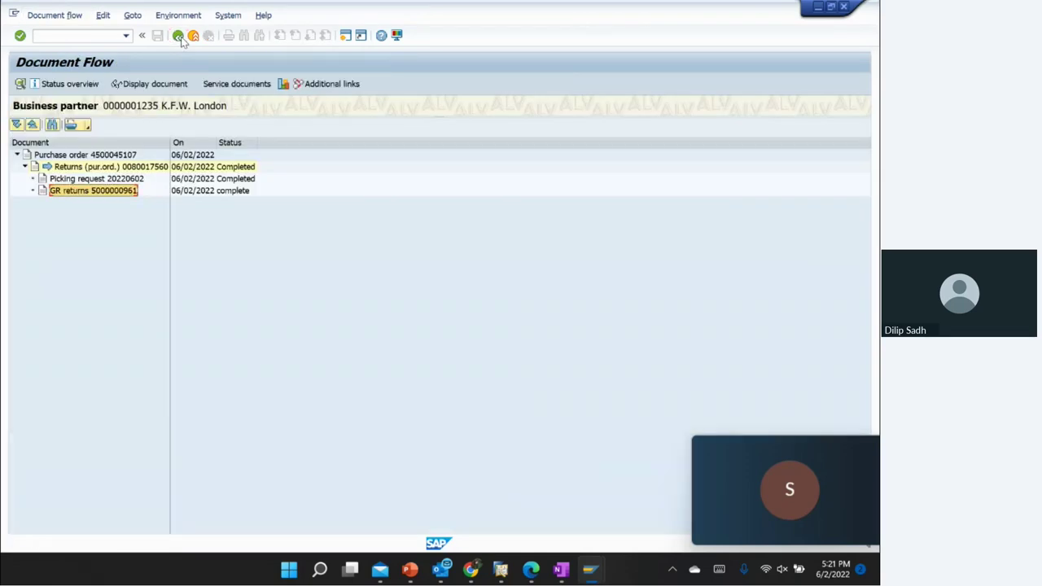
Step: Leave the document flow, delivery log and purchase order selection, and open transaction MIRO in place of them
{"action": "left_click", "coordinate": [178, 36]}
{"action": "left_click", "coordinate": [178, 36]}
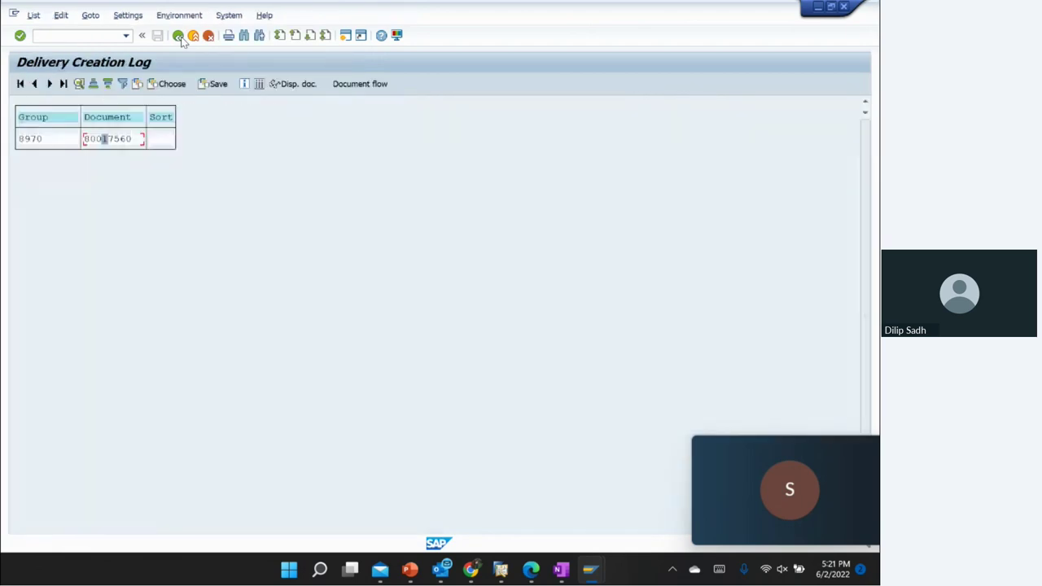
{"action": "left_click", "coordinate": [179, 36]}
{"action": "left_click", "coordinate": [178, 36]}
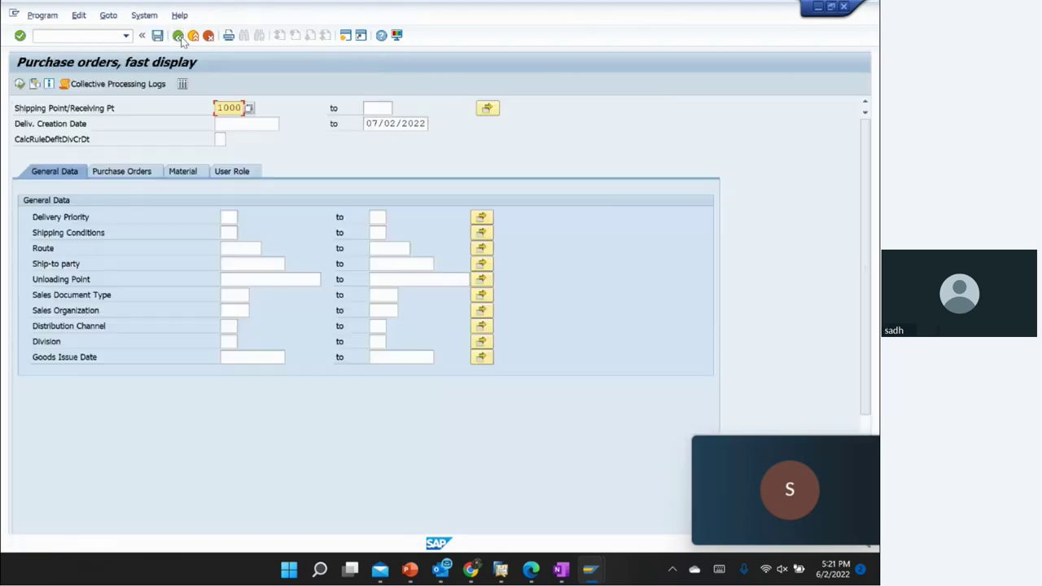
{"action": "left_click", "coordinate": [179, 37]}
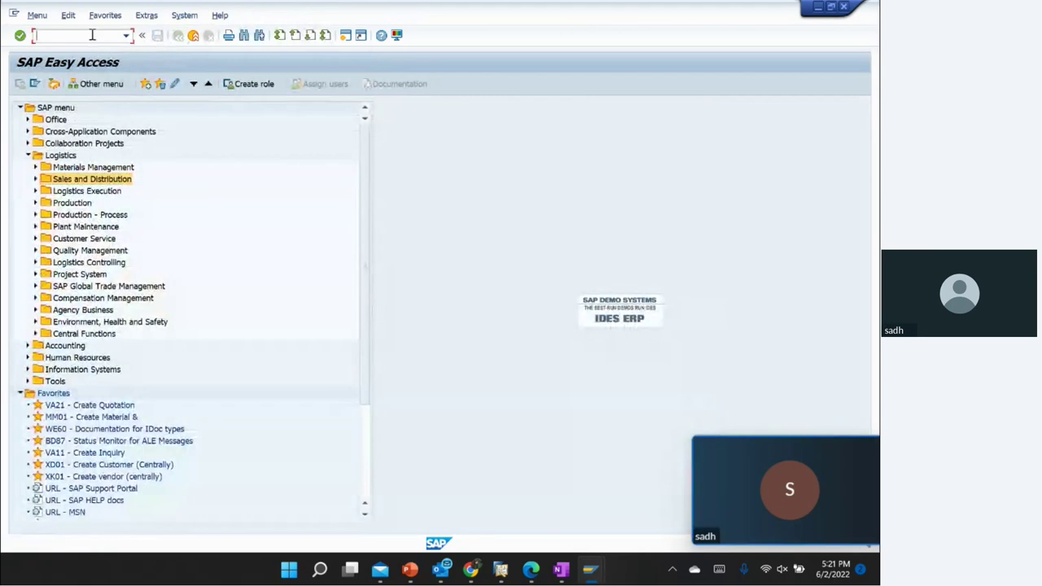
{"action": "type", "text": "/NMIRO"}
{"action": "key", "text": "Return"}
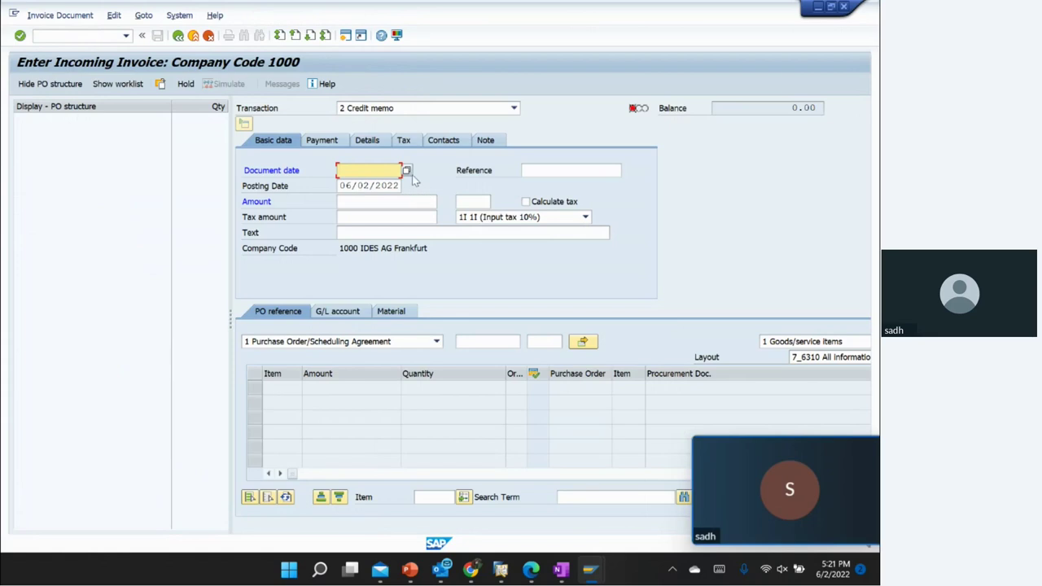
Step: Enter the credit memo's document date 06/02/2022 and amount 100, and reference the return purchase order
{"action": "left_click", "coordinate": [407, 171]}
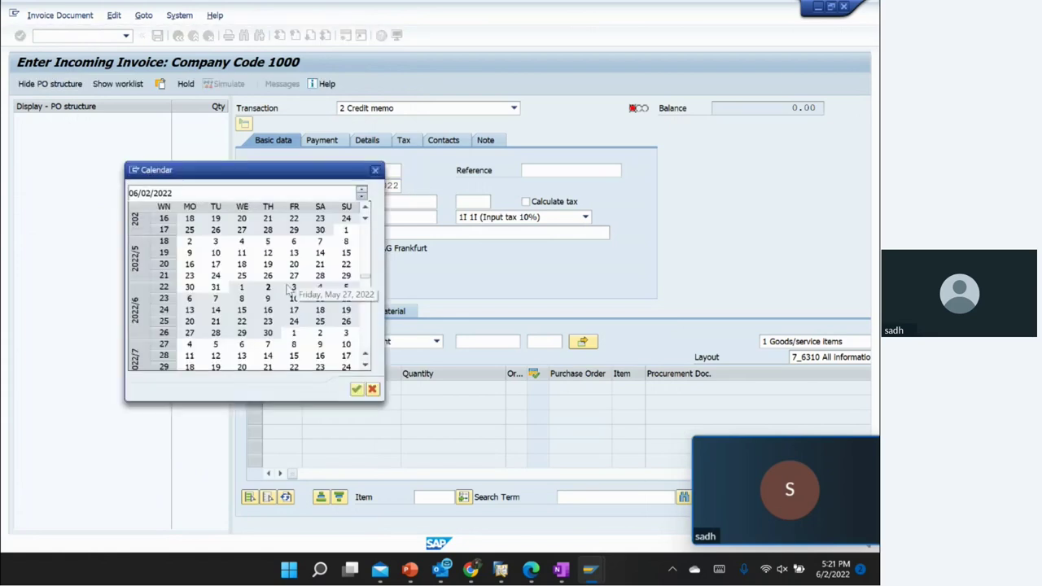
{"action": "double_click", "coordinate": [267, 288]}
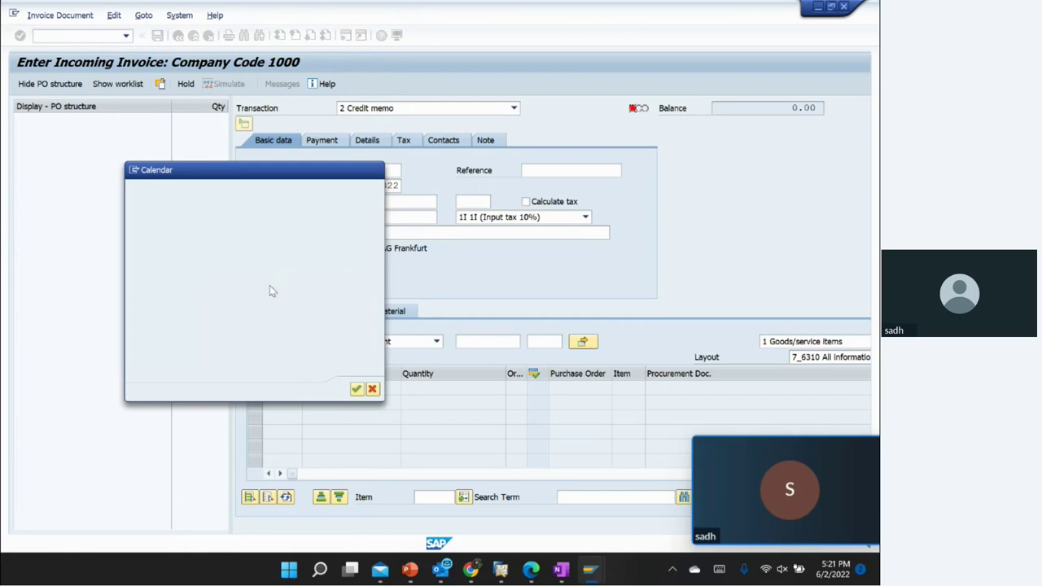
{"action": "left_click", "coordinate": [364, 204]}
{"action": "type", "text": "100"}
{"action": "key", "text": "Return"}
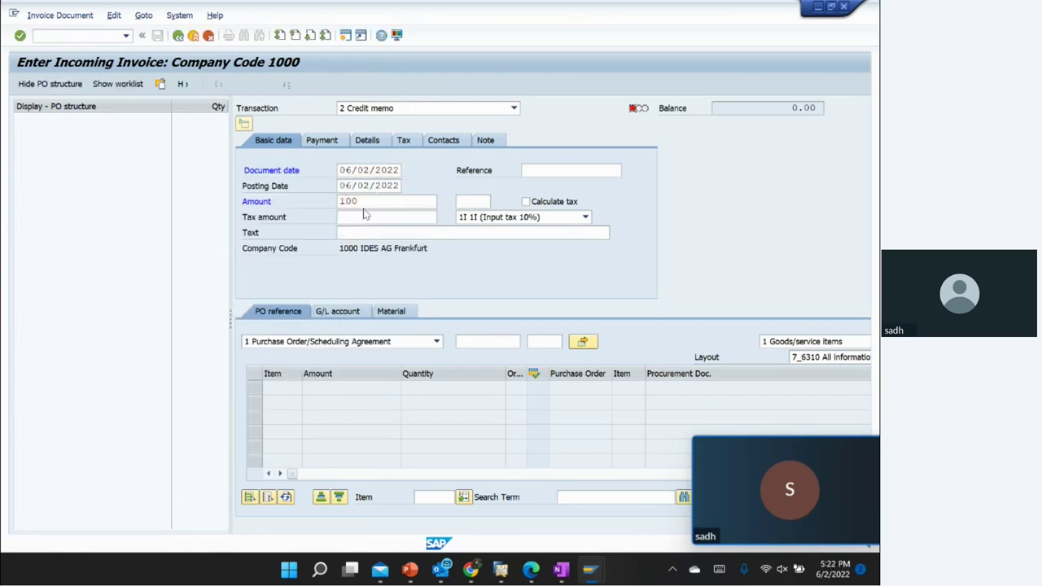
{"action": "left_click", "coordinate": [482, 341]}
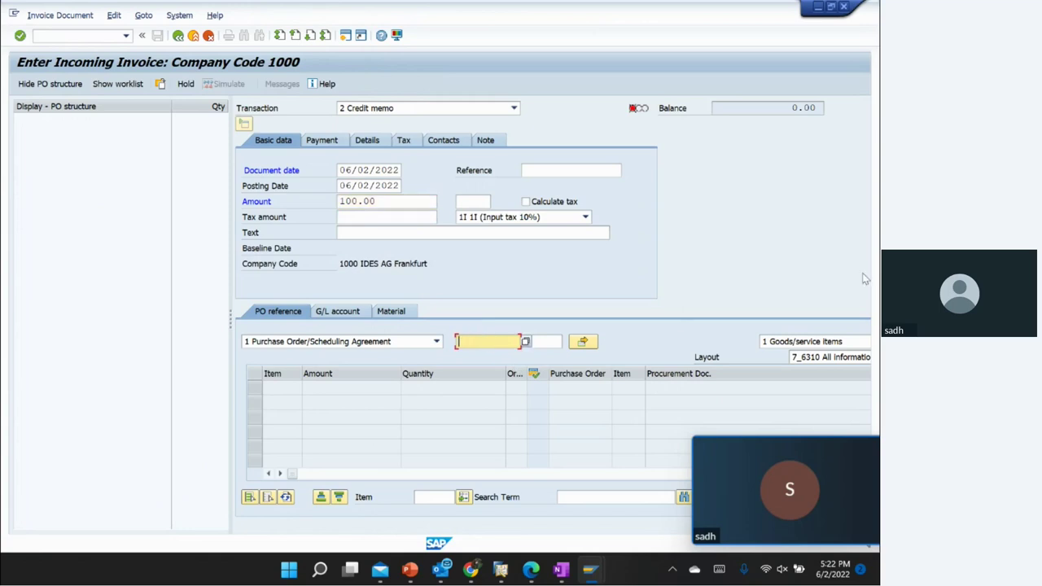
{"action": "key", "text": "ctrl+v"}
{"action": "key", "text": "Return"}
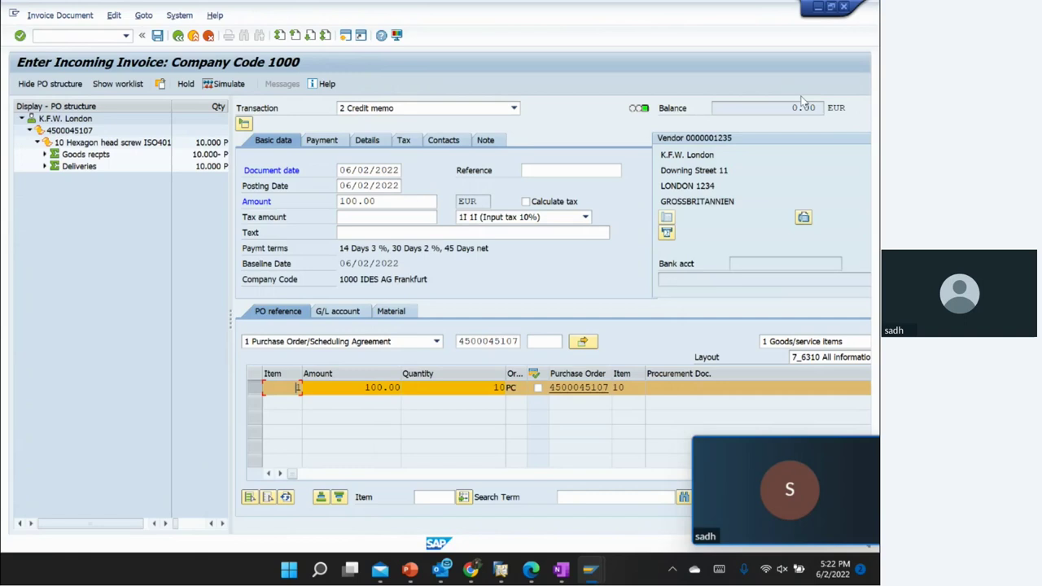
Step: Try to post the credit memo and check its verification log messages
{"action": "left_click", "coordinate": [158, 37]}
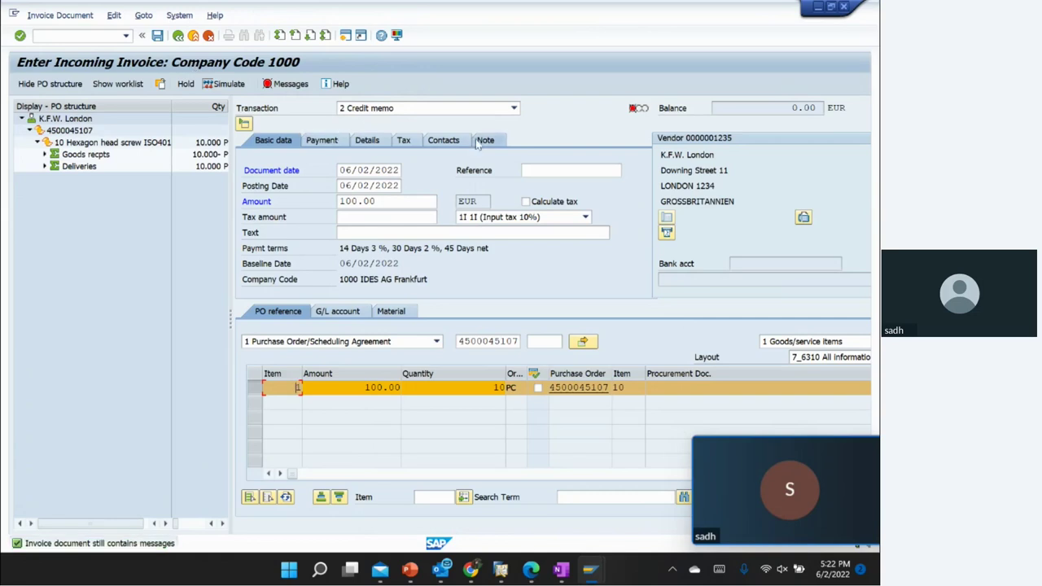
{"action": "left_click", "coordinate": [285, 84]}
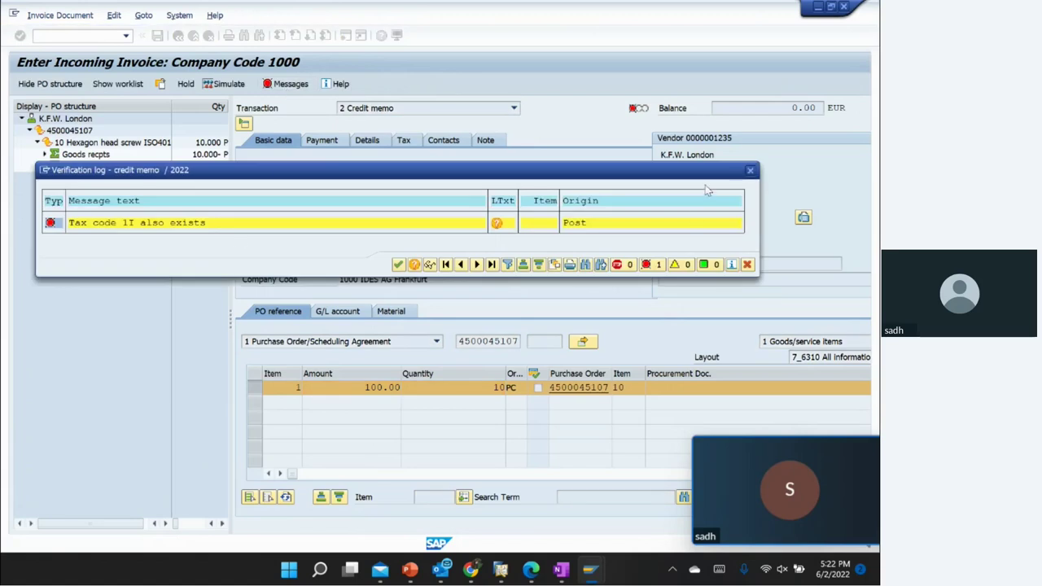
{"action": "left_click", "coordinate": [750, 170]}
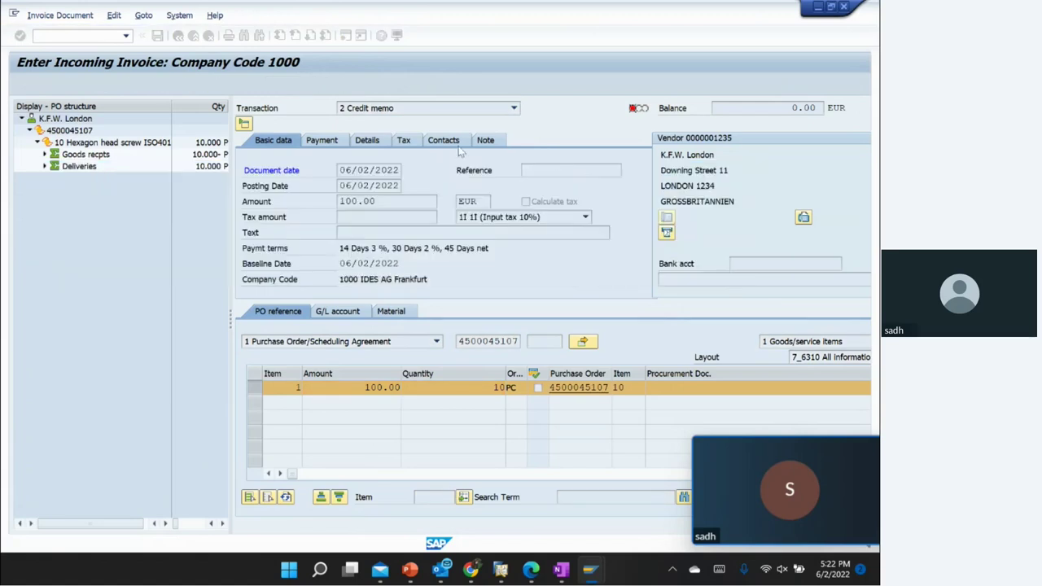
Step: Delete the 1I (Input tax 10%) row from the credit memo's tax data and post the credit memo
{"action": "left_click", "coordinate": [405, 141]}
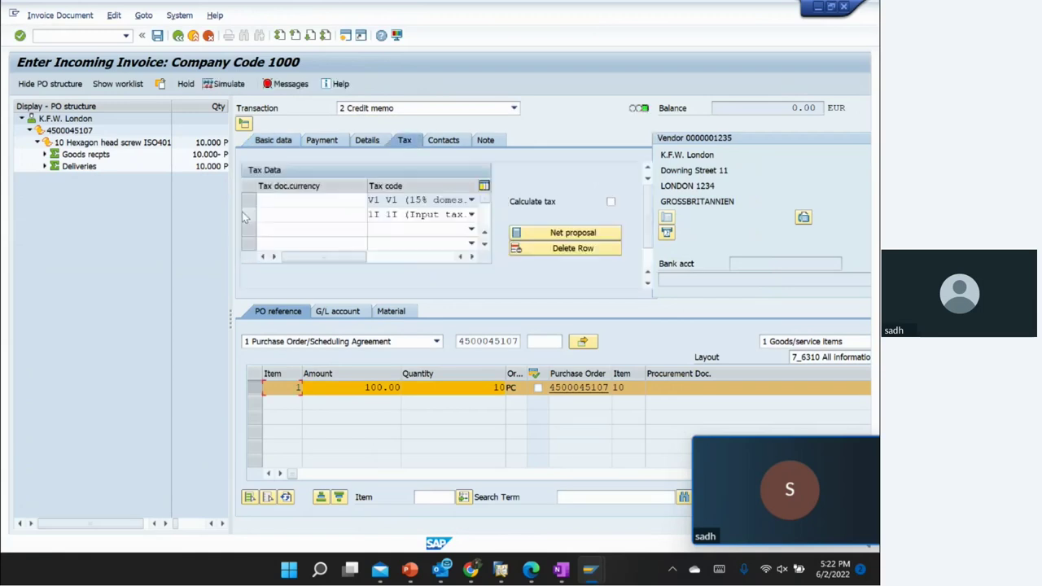
{"action": "left_click", "coordinate": [248, 214]}
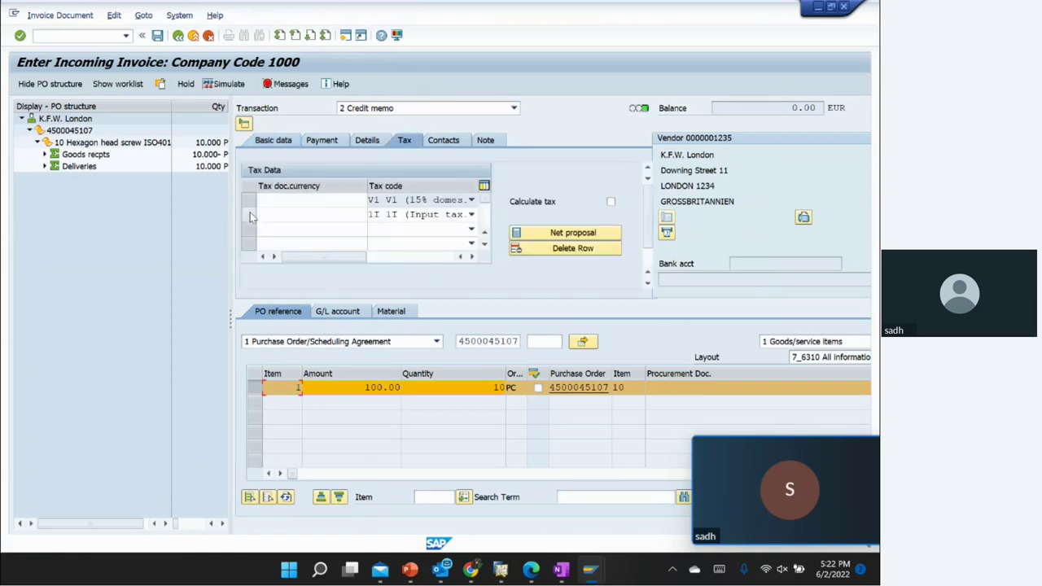
{"action": "left_click", "coordinate": [546, 249]}
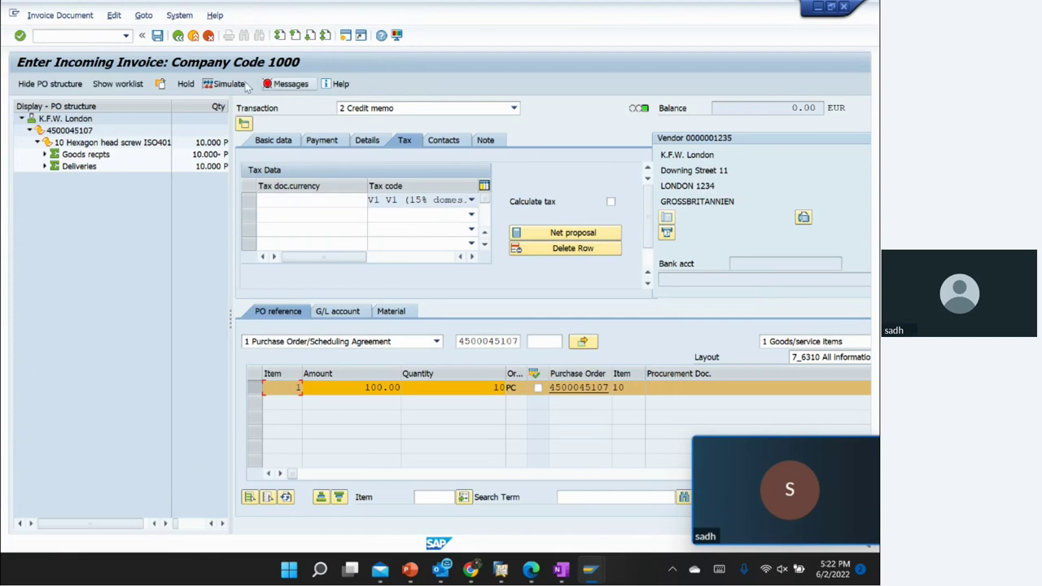
{"action": "left_click", "coordinate": [157, 36]}
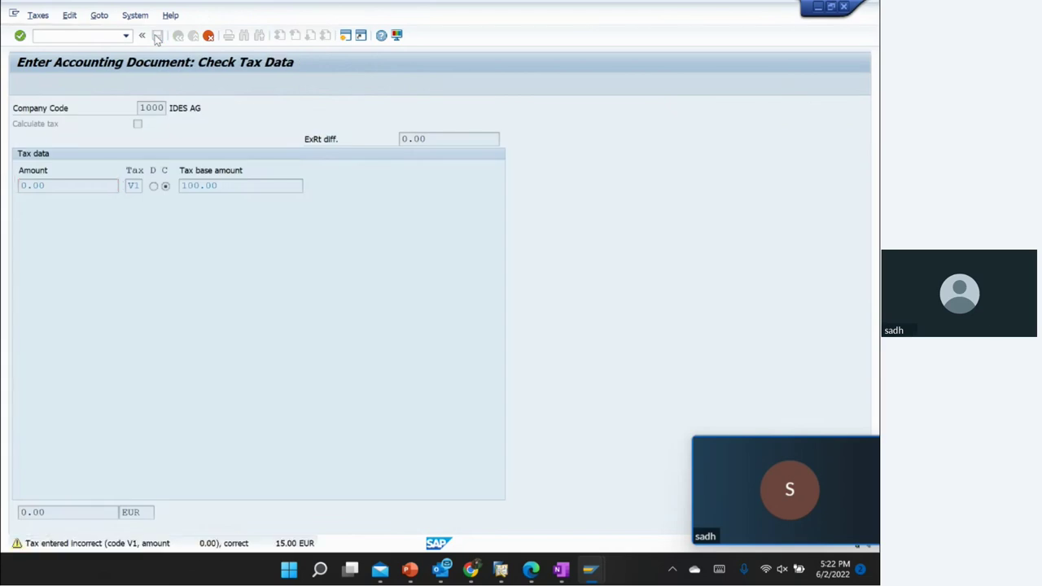
{"action": "left_click", "coordinate": [157, 35]}
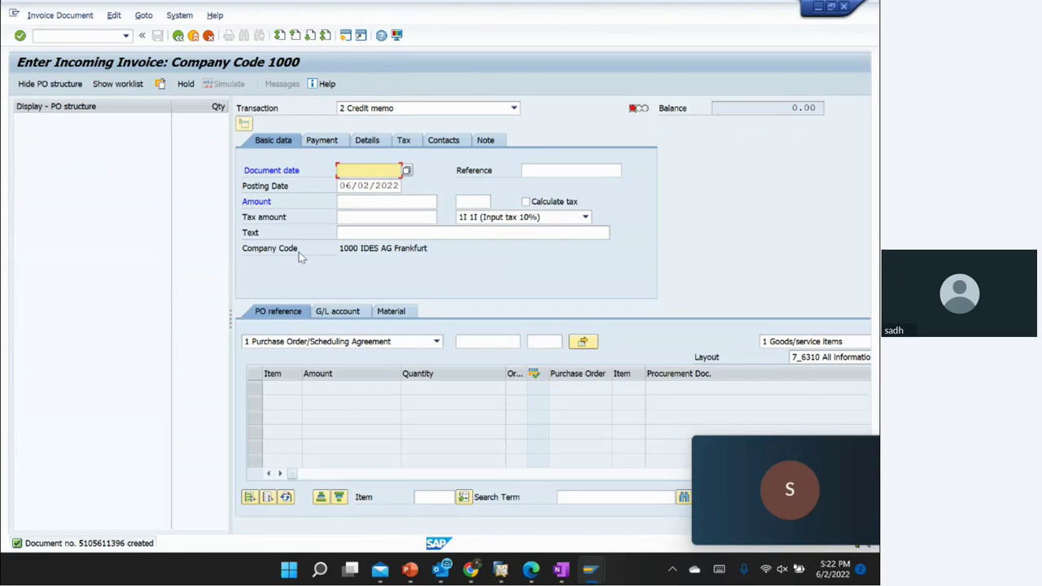
Step: Display the return purchase order in ME23N and examine item 10's purchase order history, including the delivery note entry
{"action": "left_click", "coordinate": [194, 36]}
{"action": "left_click", "coordinate": [88, 37]}
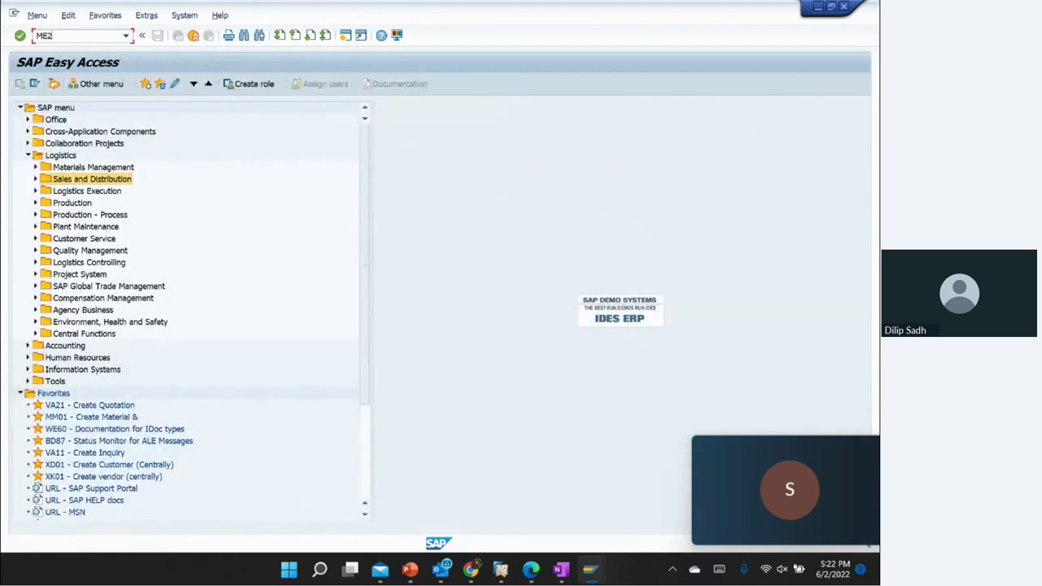
{"action": "type", "text": "ME23N"}
{"action": "key", "text": "Return"}
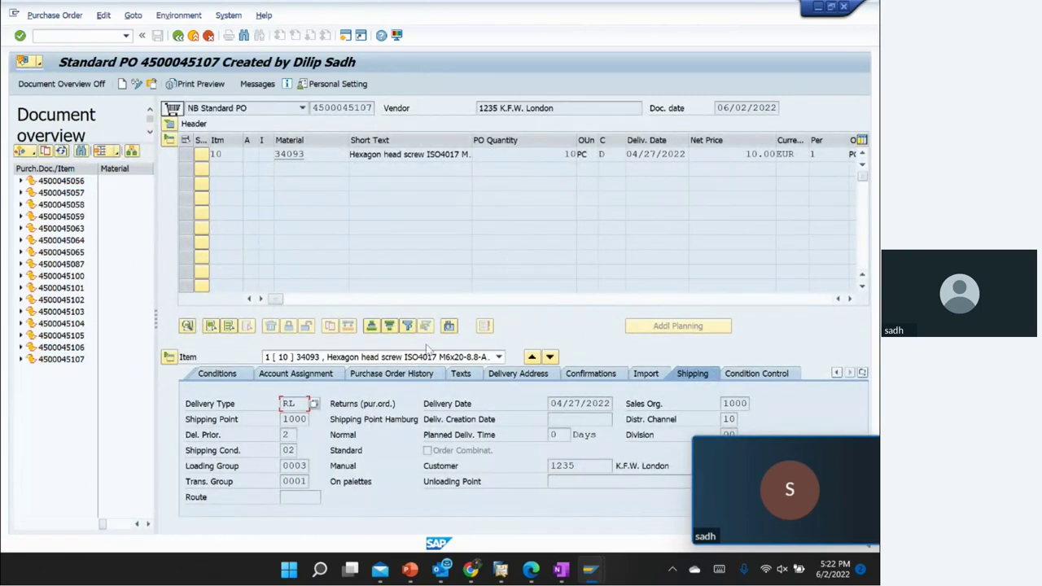
{"action": "left_click", "coordinate": [863, 374]}
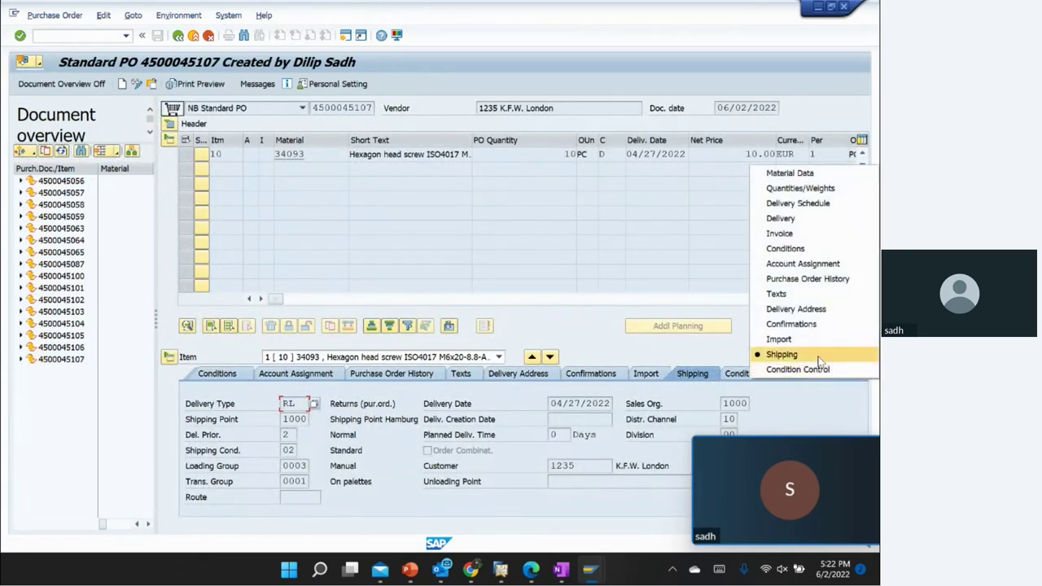
{"action": "left_click", "coordinate": [806, 279]}
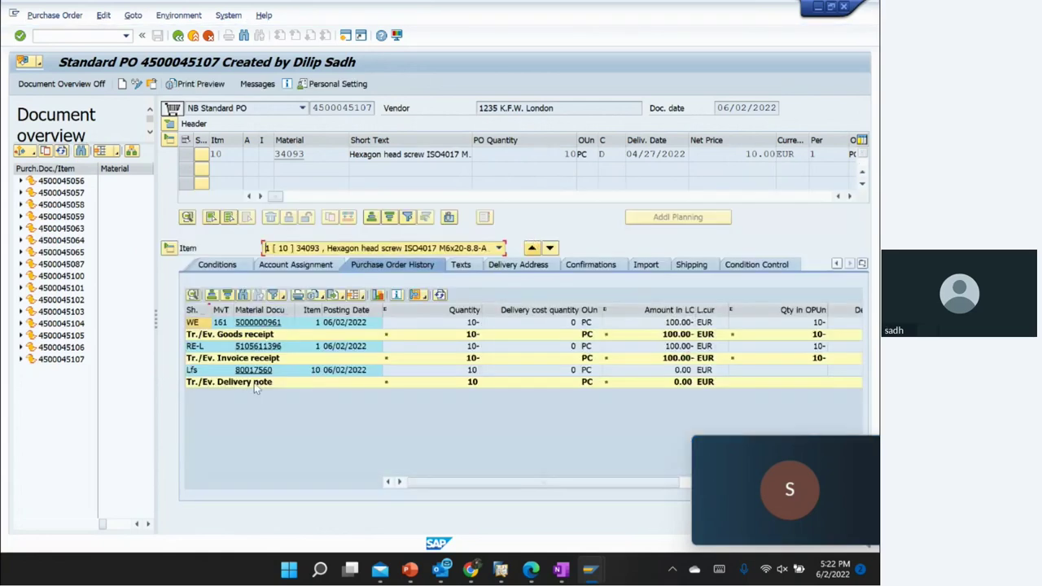
{"action": "left_click", "coordinate": [253, 385]}
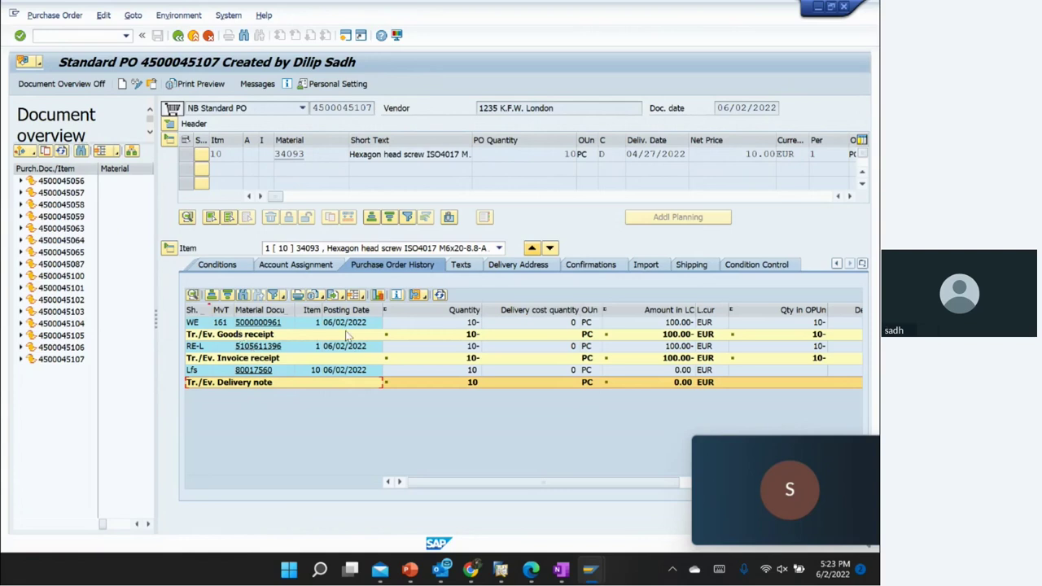
Step: Expand the purchase order header and examine the ordered and delivered quantities in its status data
{"action": "left_click", "coordinate": [168, 124]}
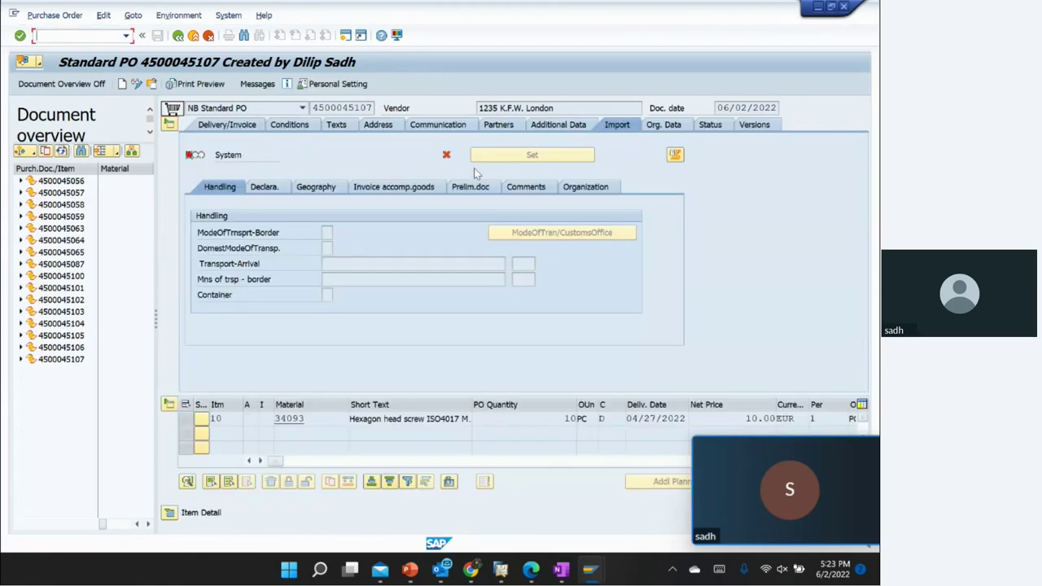
{"action": "left_click", "coordinate": [721, 128]}
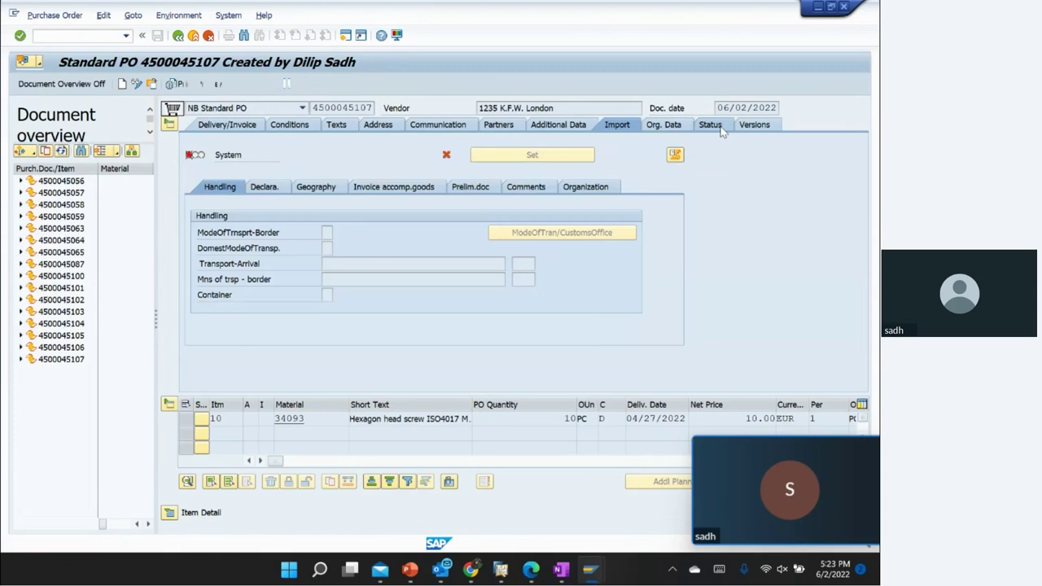
{"action": "left_click", "coordinate": [384, 155]}
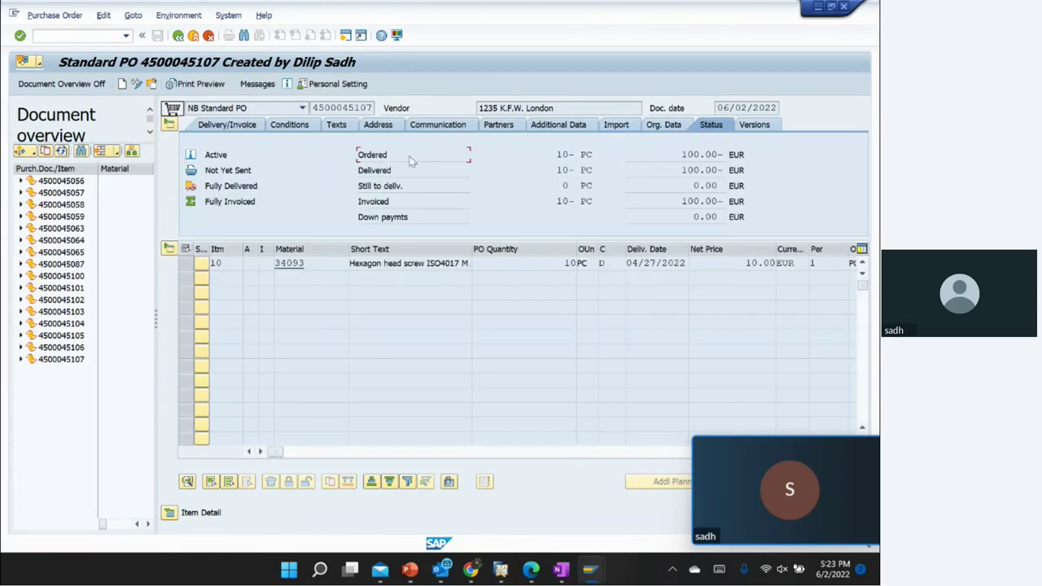
{"action": "left_click", "coordinate": [404, 169]}
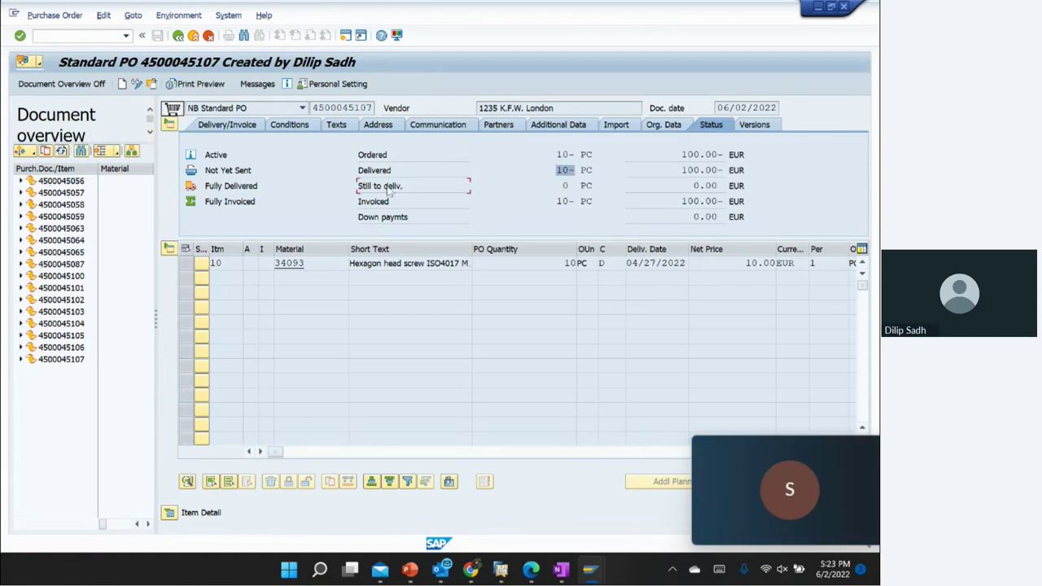
Step: Examine the still-to-deliver and invoiced quantities in the purchase order header's status data
{"action": "left_click", "coordinate": [564, 186]}
{"action": "left_click", "coordinate": [381, 204]}
{"action": "left_click", "coordinate": [564, 202]}
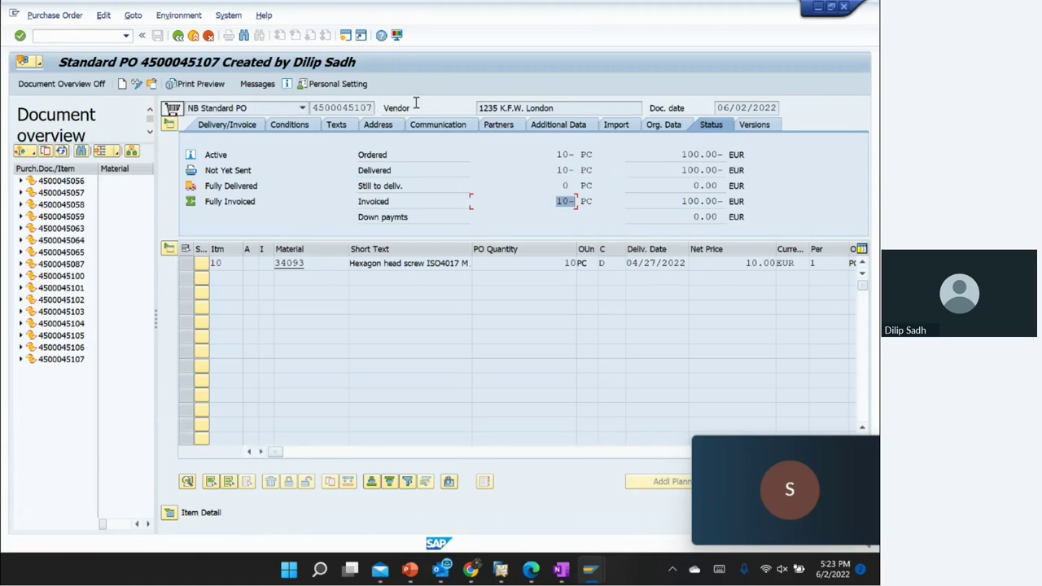
Step: Display item 10's shipping data and compare its customer with the vendor in the purchase order header
{"action": "left_click", "coordinate": [488, 108]}
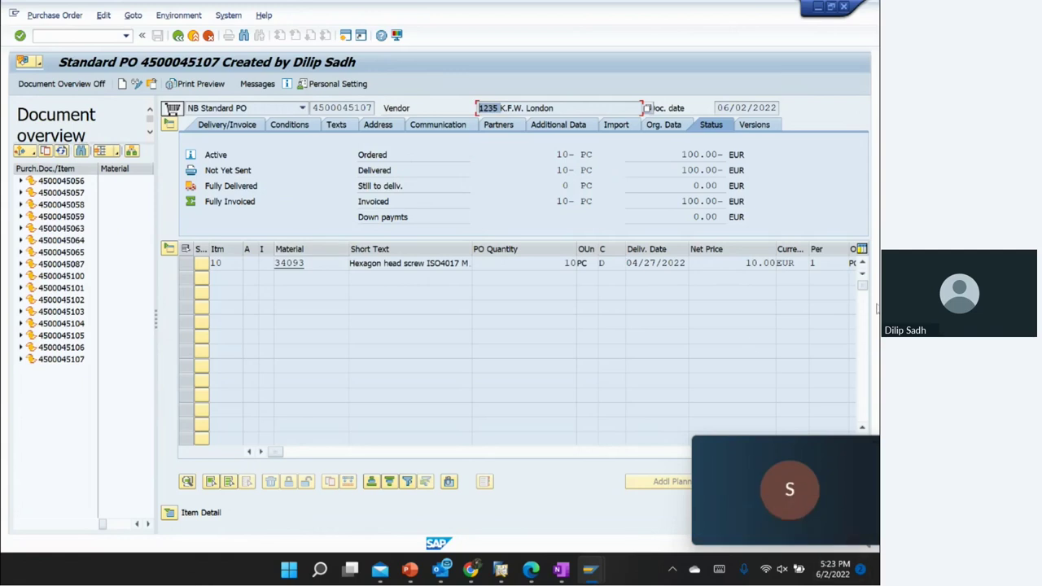
{"action": "left_click", "coordinate": [173, 517]}
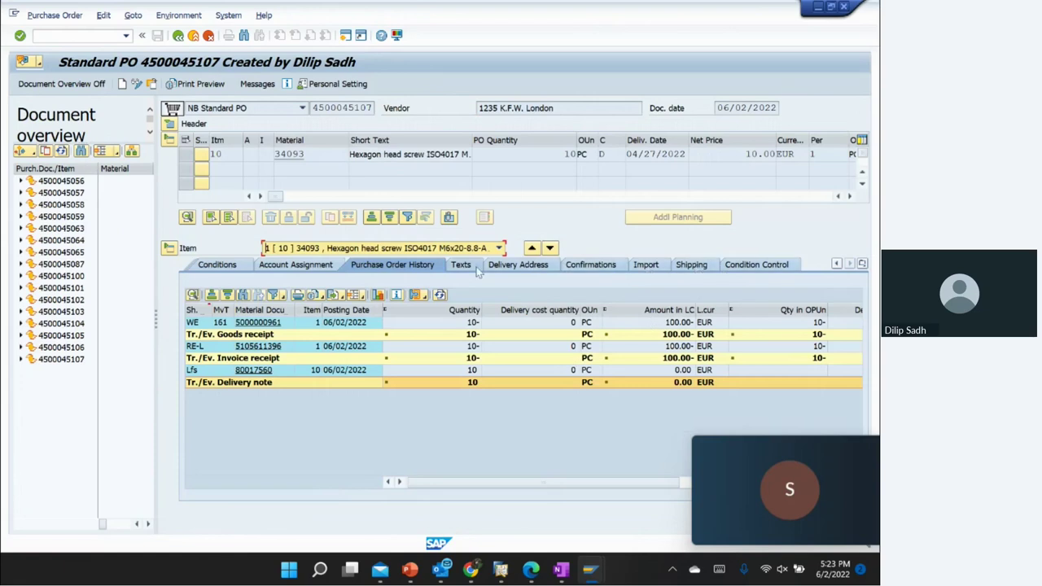
{"action": "left_click", "coordinate": [691, 266]}
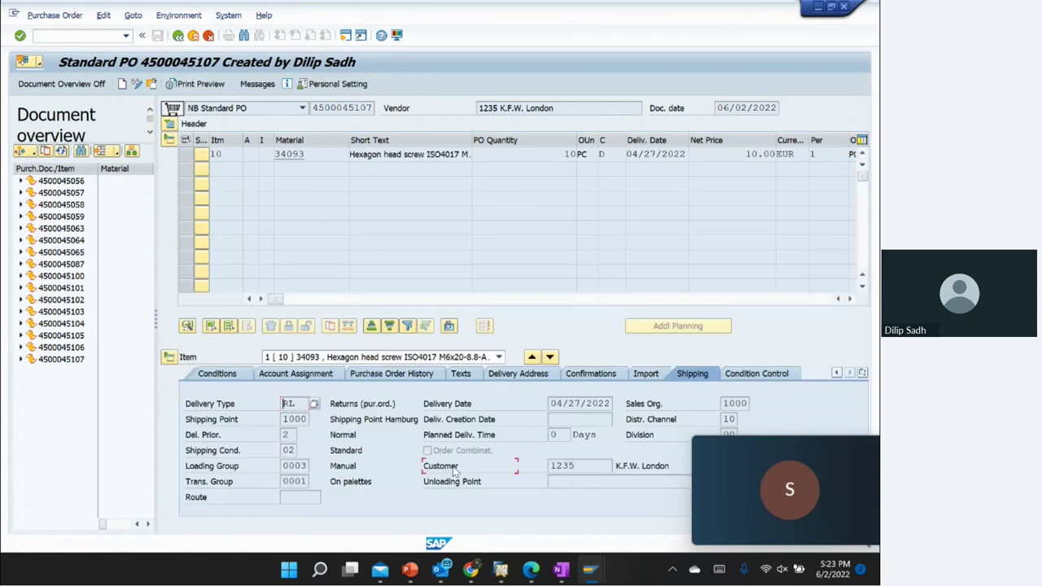
{"action": "double_click", "coordinate": [584, 465]}
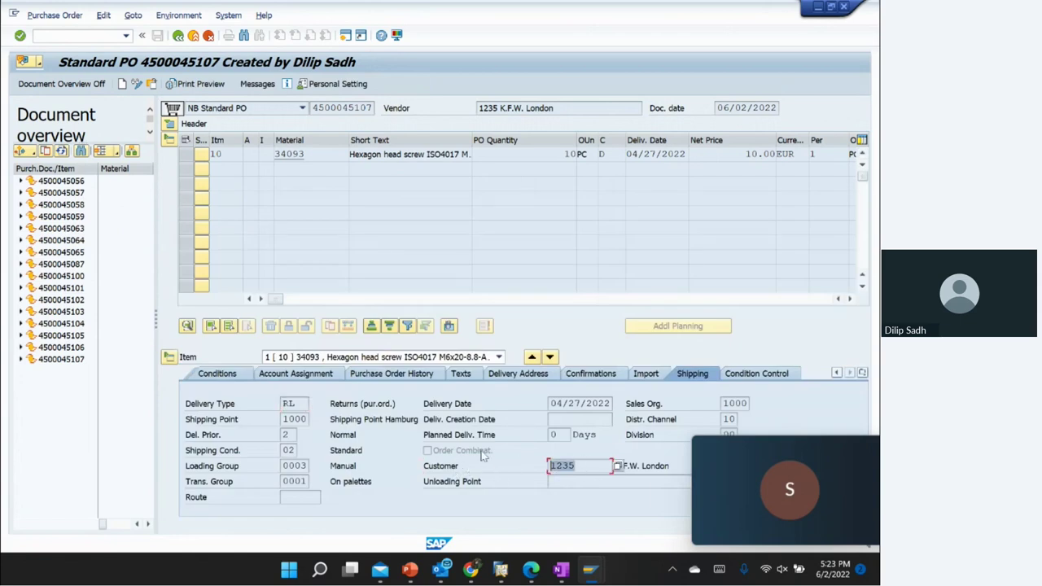
{"action": "double_click", "coordinate": [539, 107]}
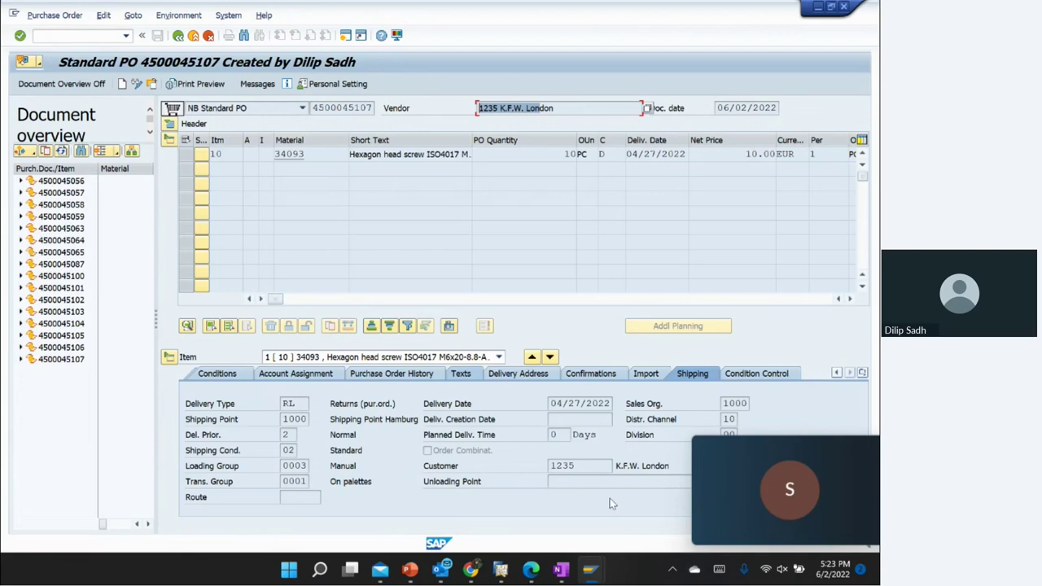
Step: Display the vendor's master record from the purchase order and examine the Returns vendor indicator in the purchasing control data
{"action": "left_click", "coordinate": [179, 15]}
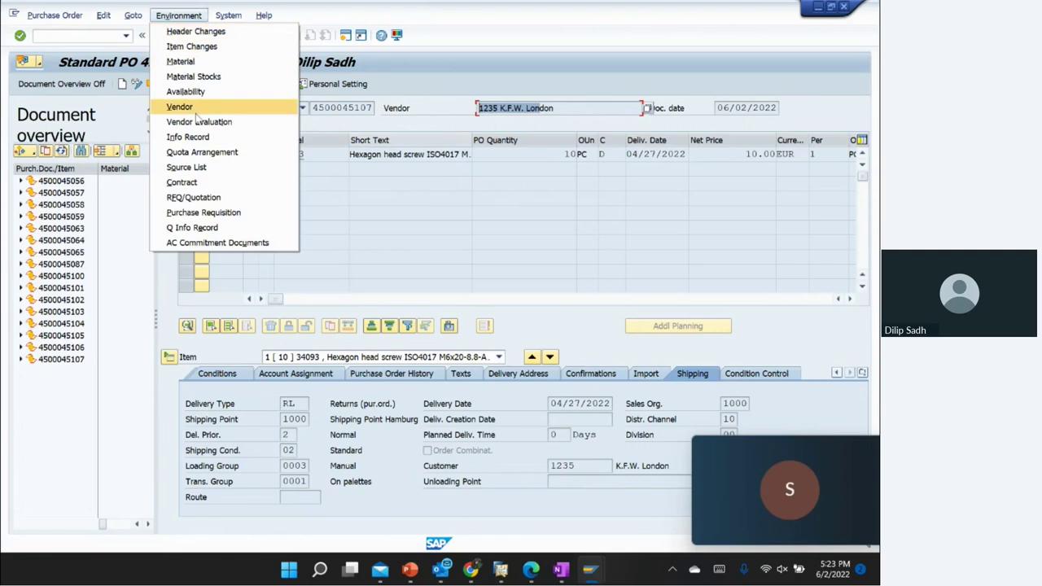
{"action": "left_click", "coordinate": [196, 116]}
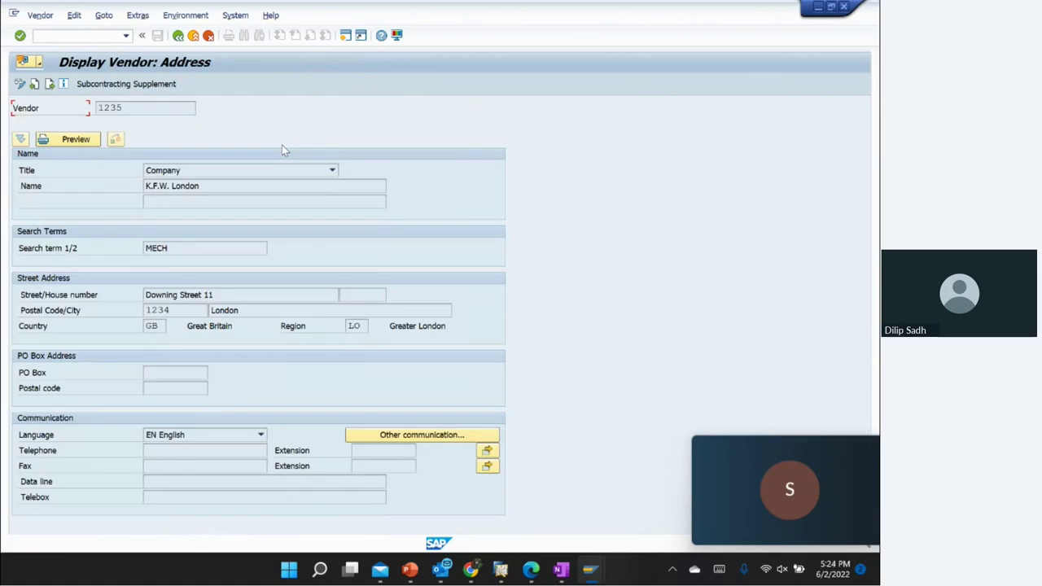
{"action": "key", "text": "Return"}
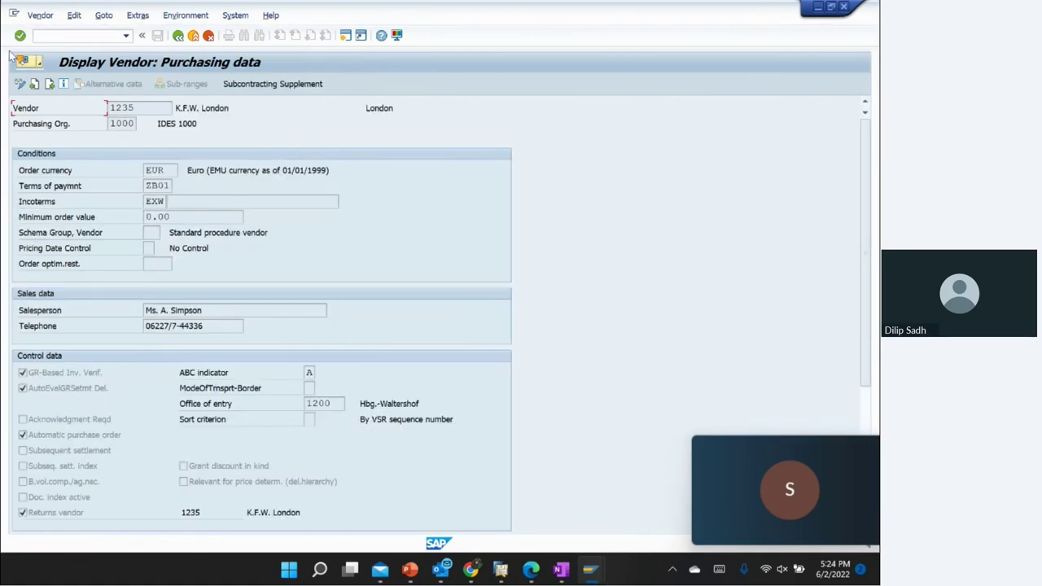
{"action": "key", "text": "Return"}
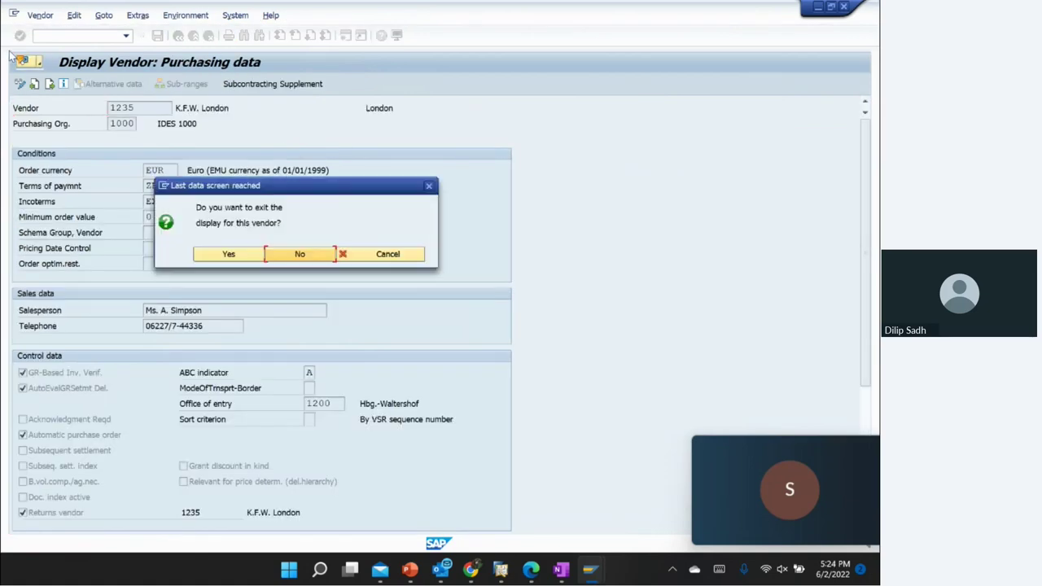
{"action": "left_click", "coordinate": [430, 186]}
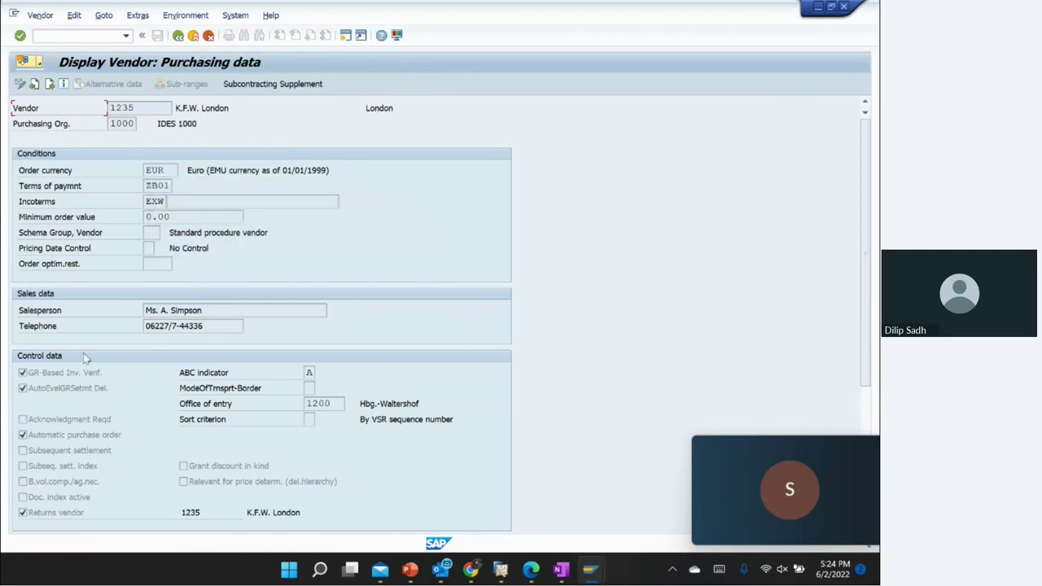
{"action": "scroll", "coordinate": [94, 457], "scroll_direction": "down", "scroll_amount": 3}
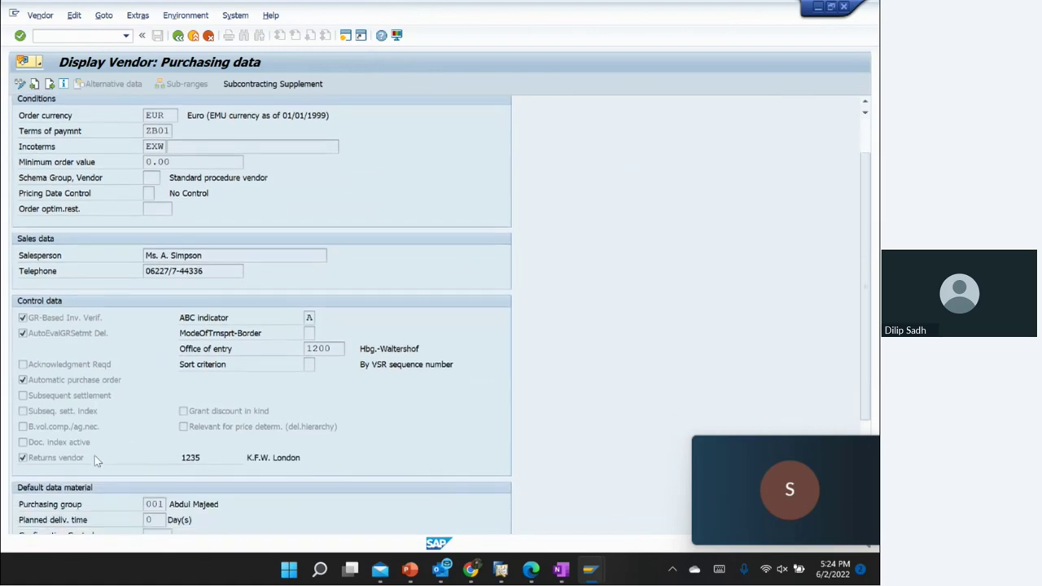